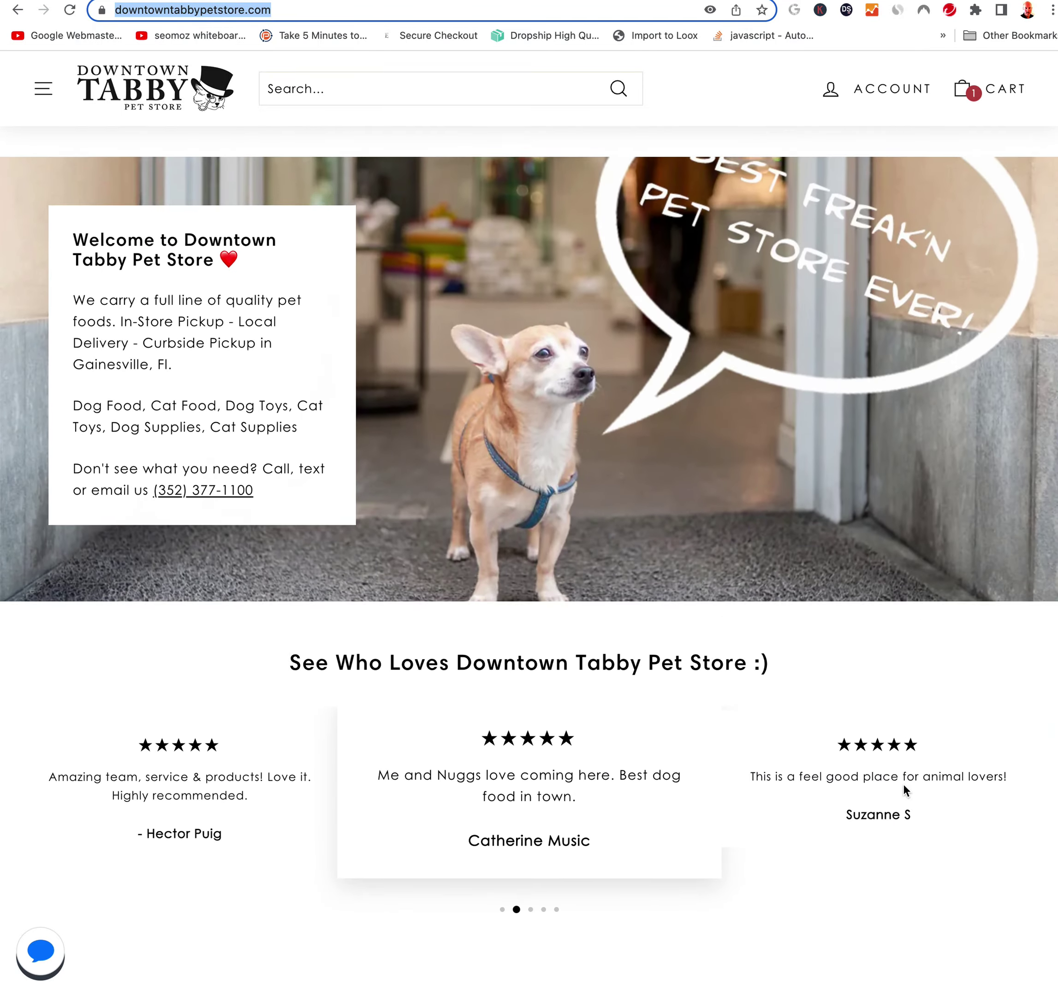
- Capture a screenshot of the pet store homepage's header and hero banner, from the red announcement bar to just below the banner
{"action": "scroll", "coordinate": [903, 785], "scroll_direction": "up", "scroll_amount": 15}
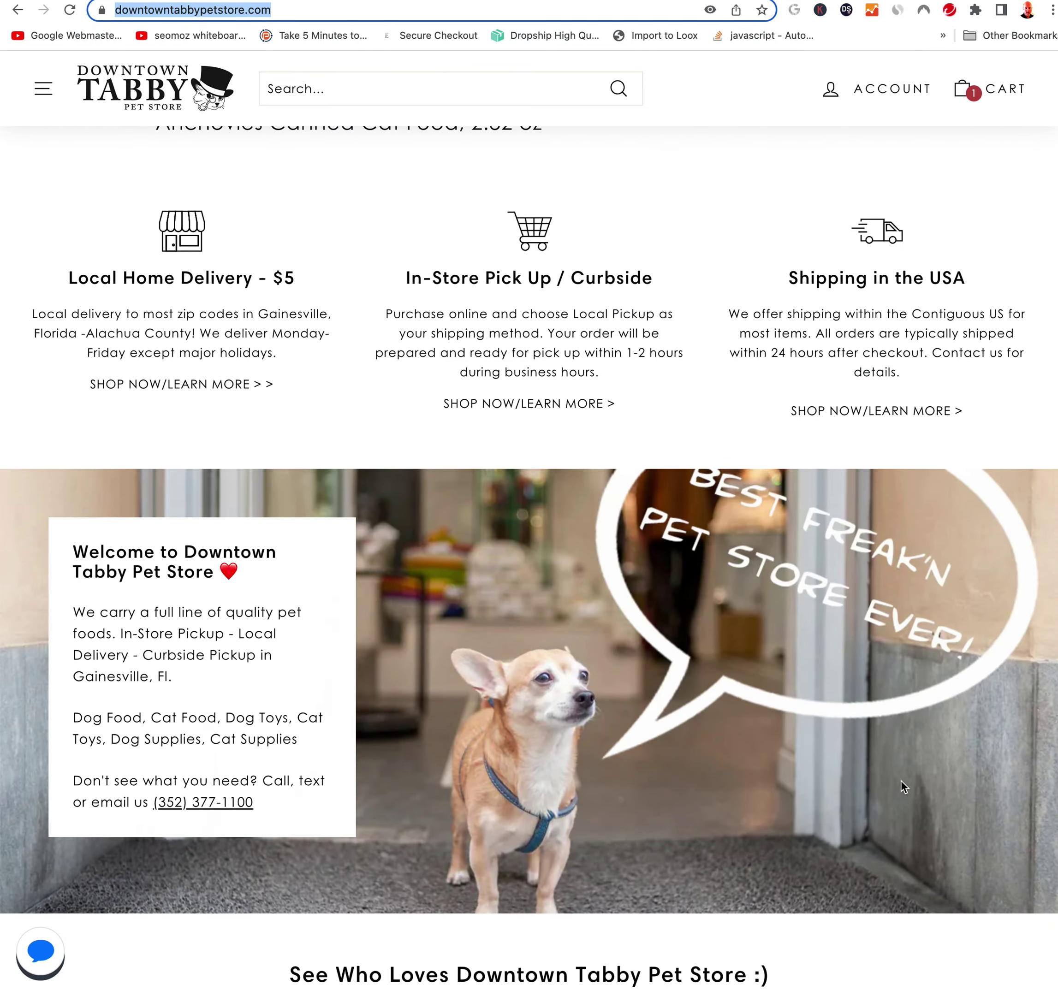
{"action": "scroll", "coordinate": [894, 770], "scroll_direction": "up", "scroll_amount": 2}
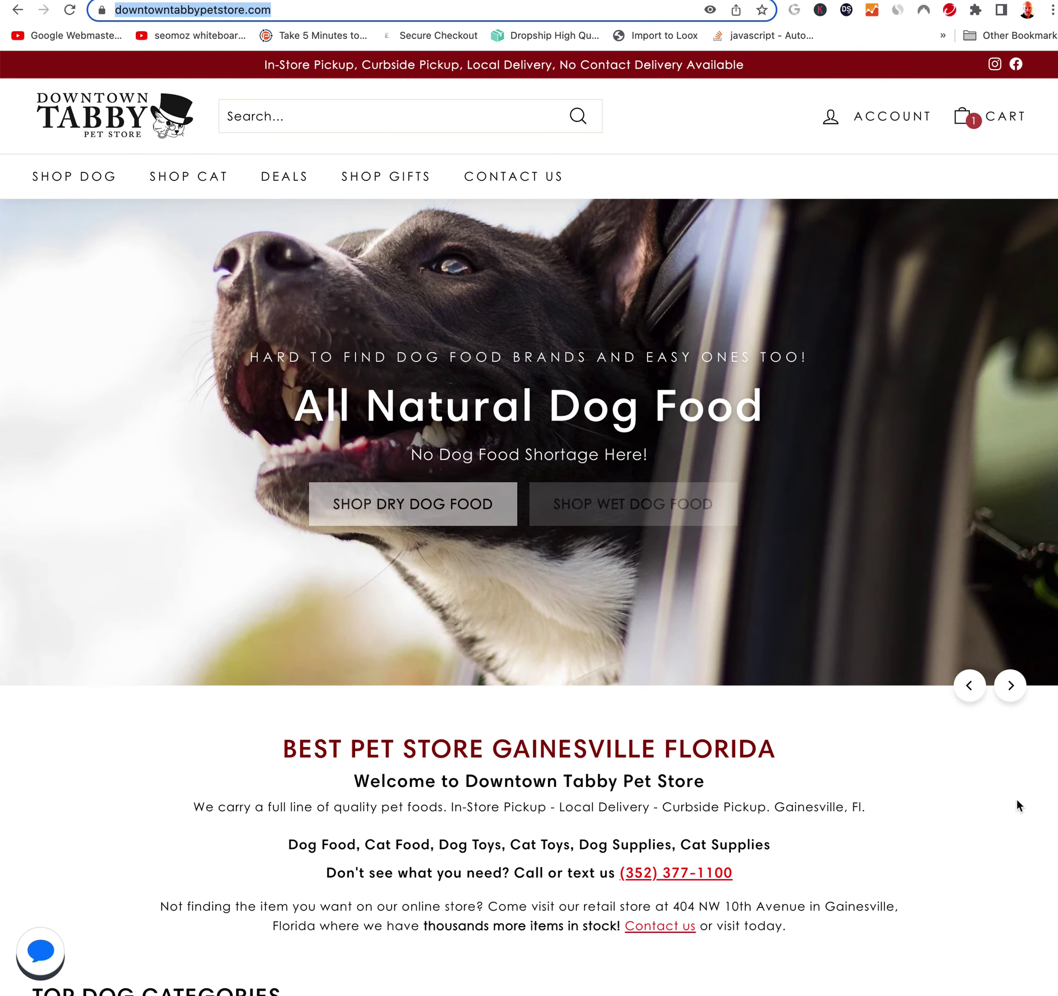
{"action": "key", "text": "super+shift+4"}
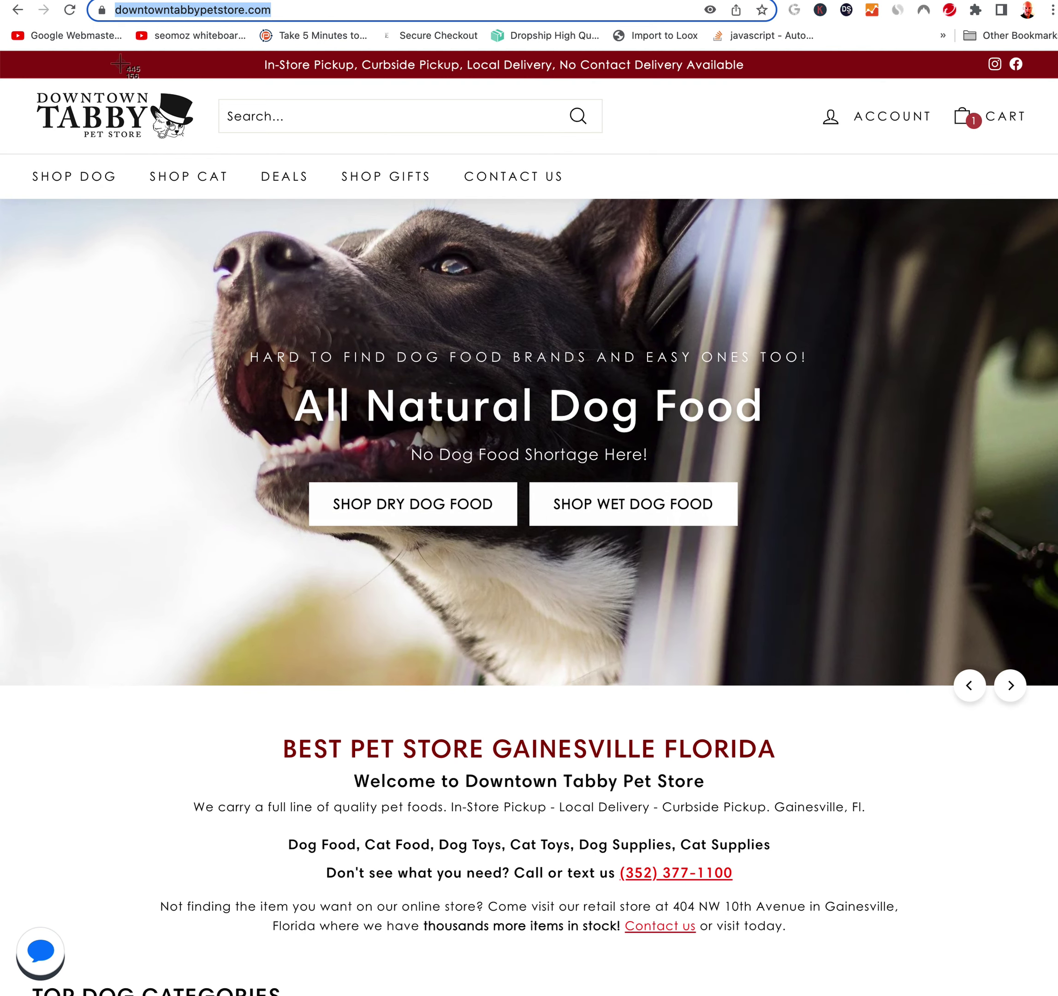
{"action": "left_click_drag", "start_coordinate": [3, 52], "coordinate": [1057, 984]}
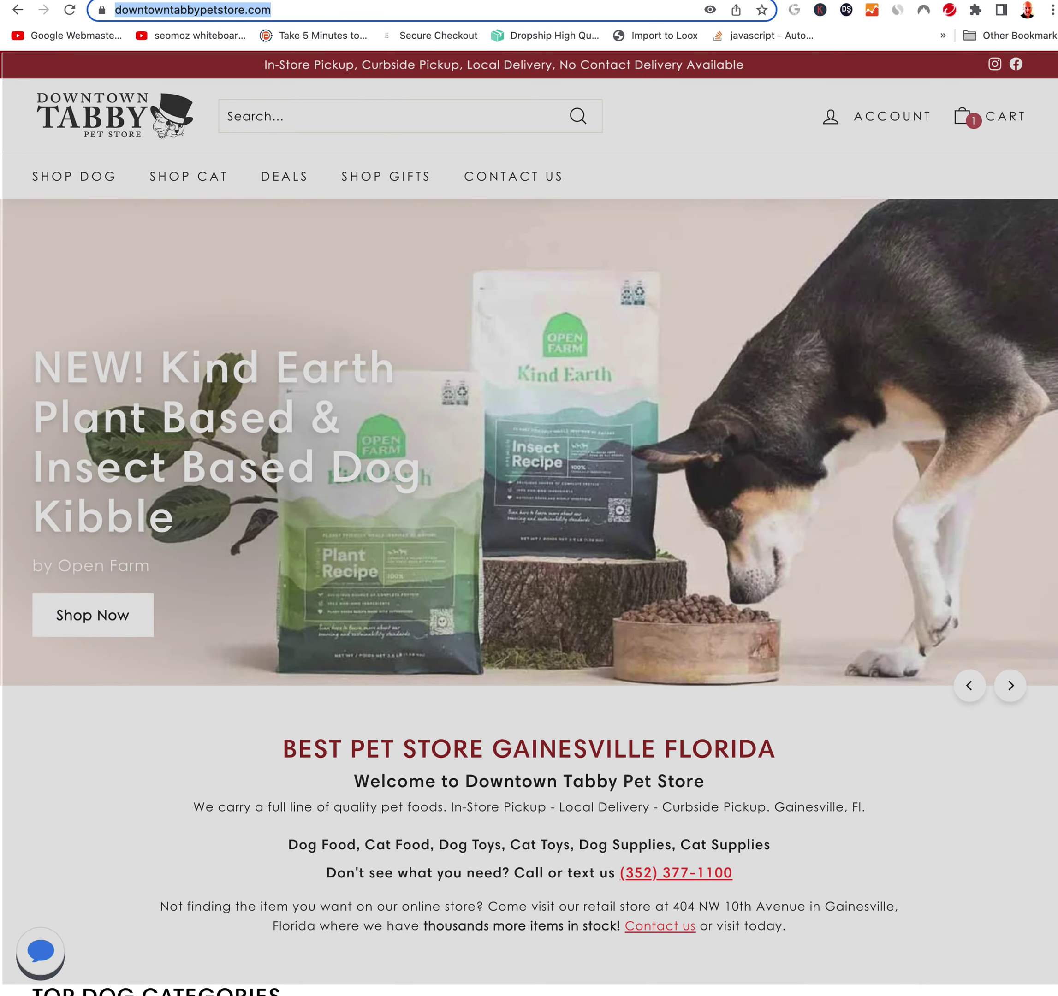
{"action": "left_click_drag", "start_coordinate": [1056, 984], "coordinate": [1054, 728]}
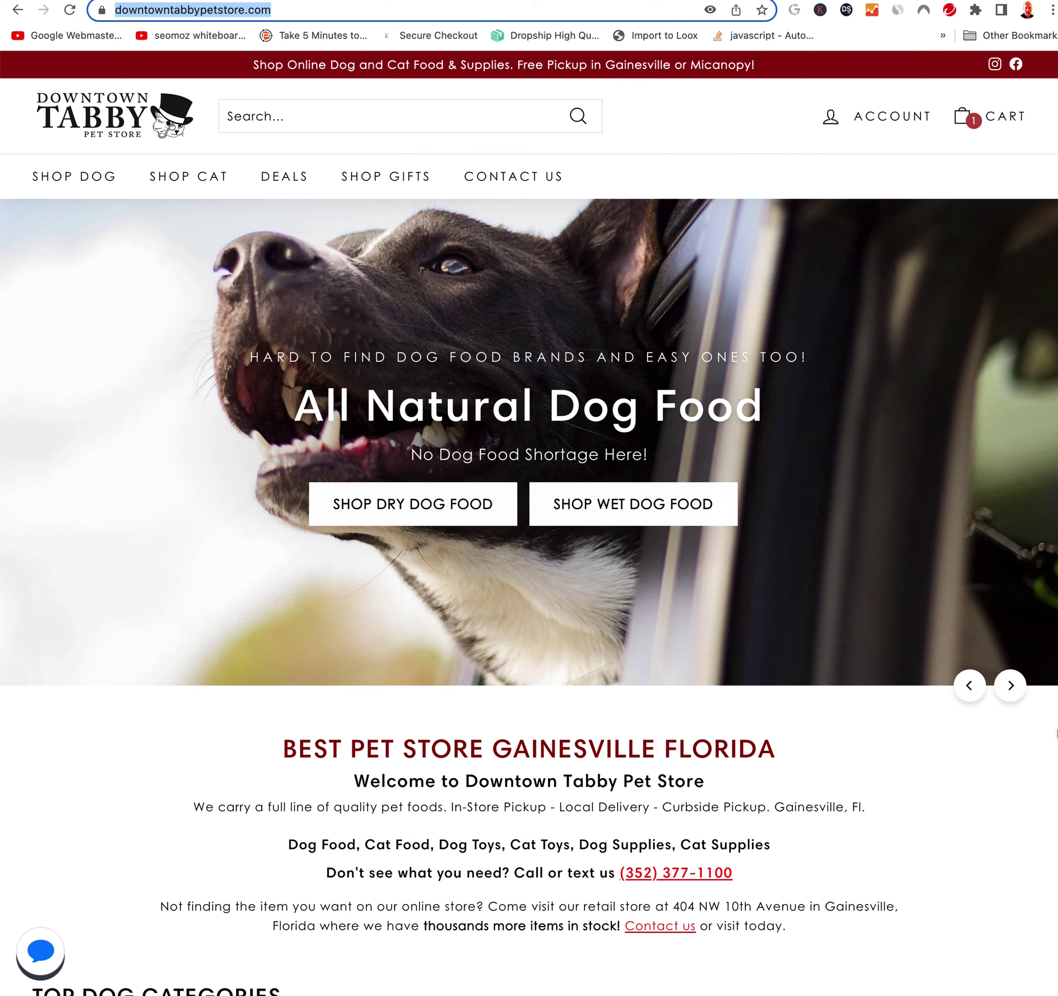
- Switch to Photoshop and close the Untitled-2 document without saving its changes
{"action": "key", "text": "super+Tab"}
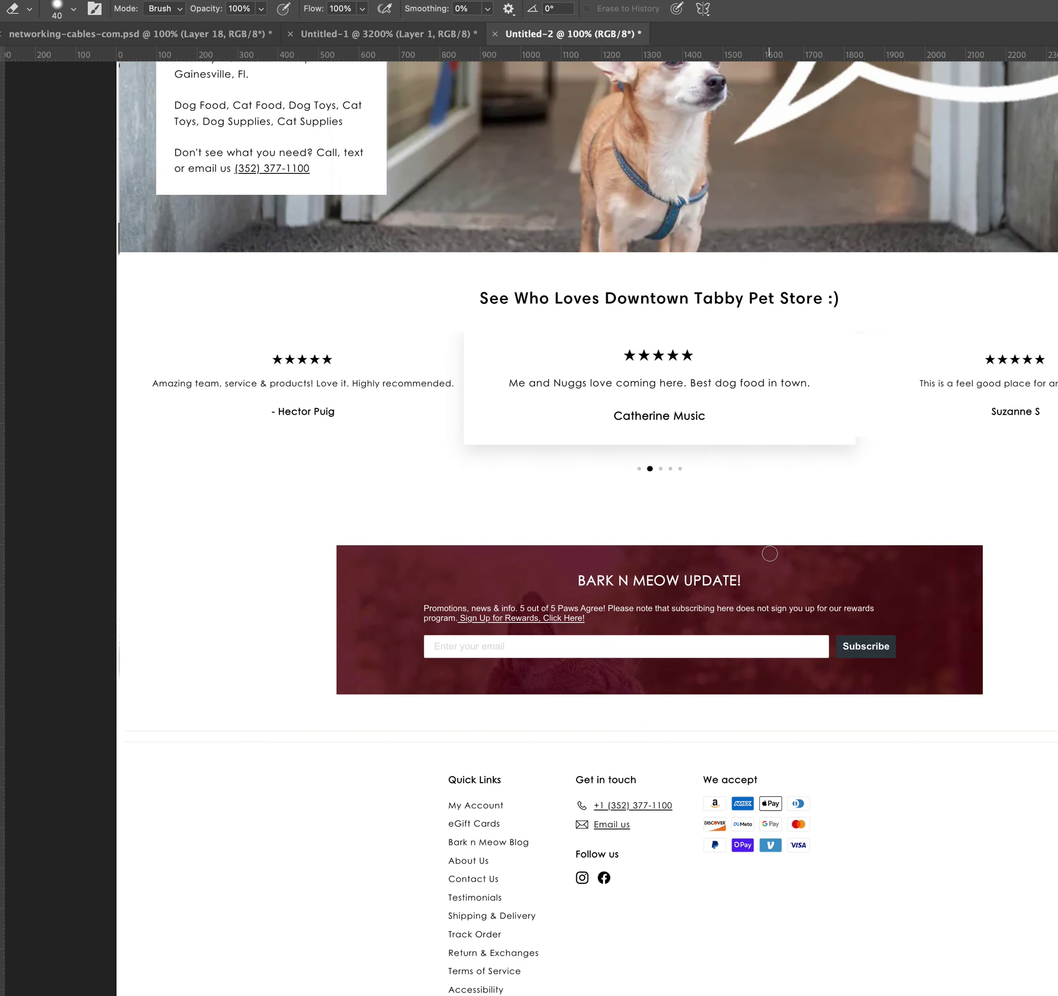
{"action": "key", "text": "super+w"}
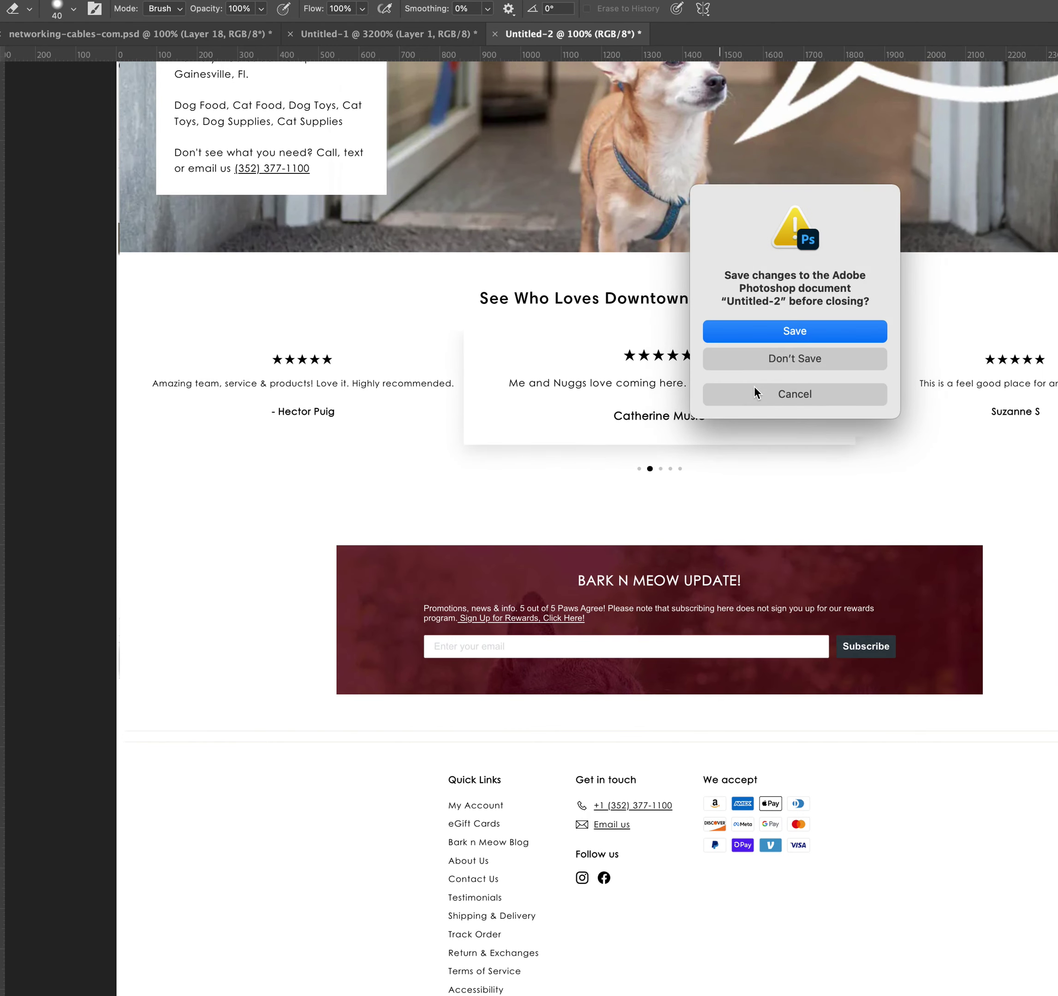
{"action": "left_click", "coordinate": [758, 369]}
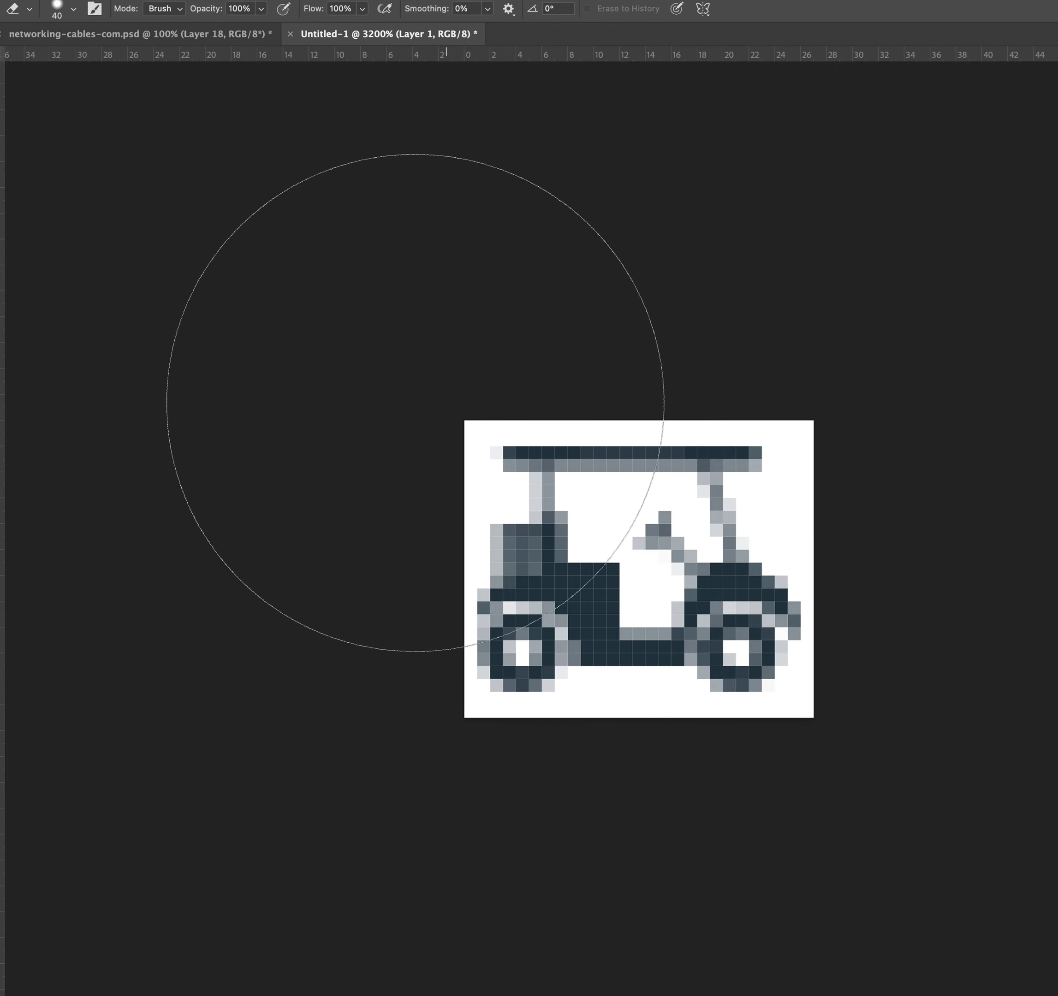
- Create a new document from the 2612 x 1674 px Clipboard preset and paste the header screenshot into it
{"action": "key", "text": "m"}
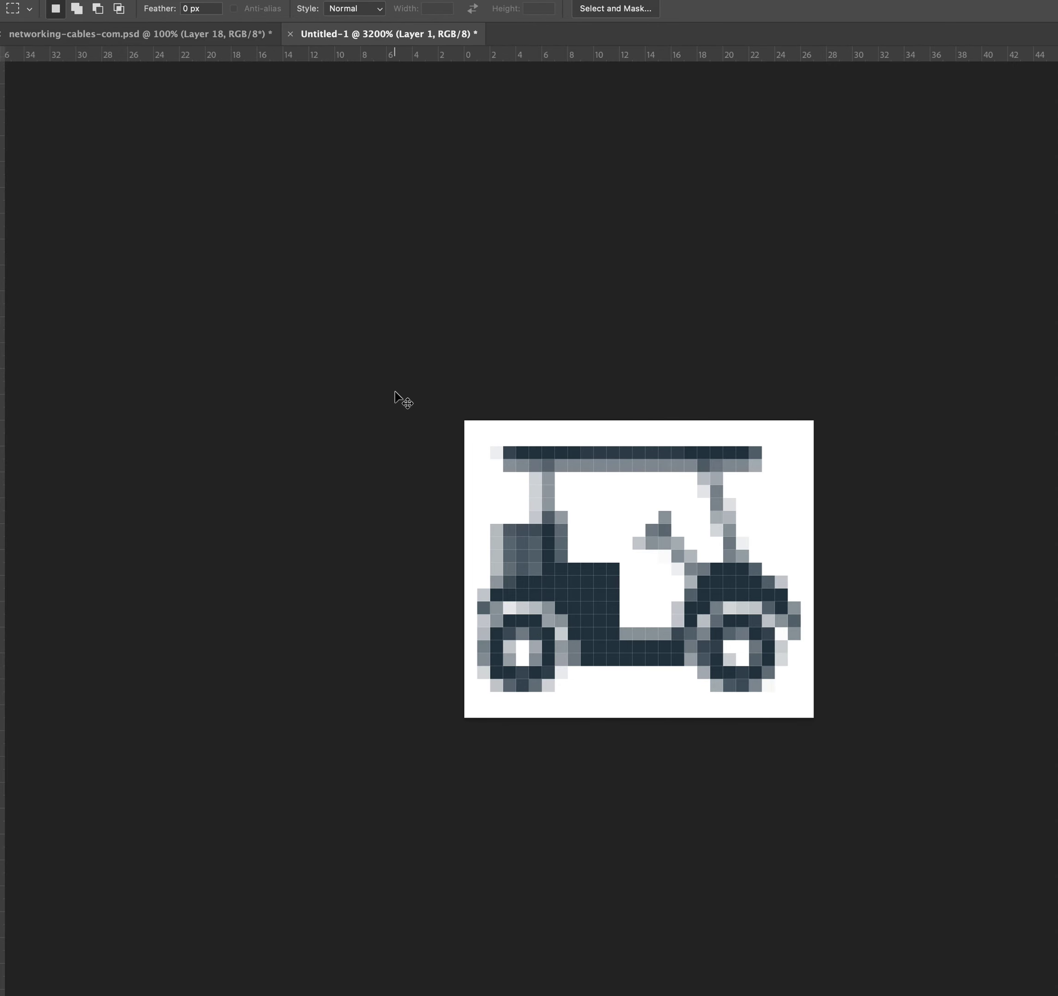
{"action": "key", "text": "super+n"}
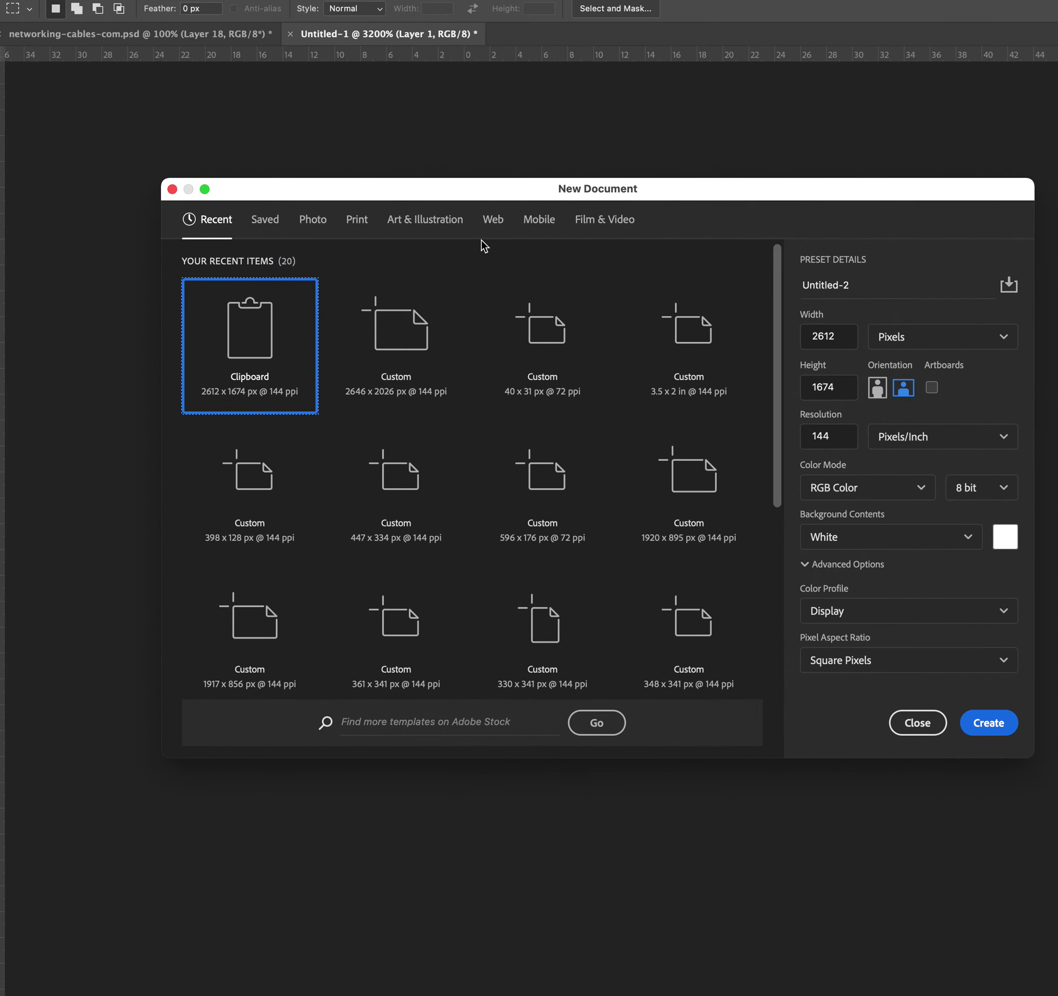
{"action": "left_click", "coordinate": [982, 722]}
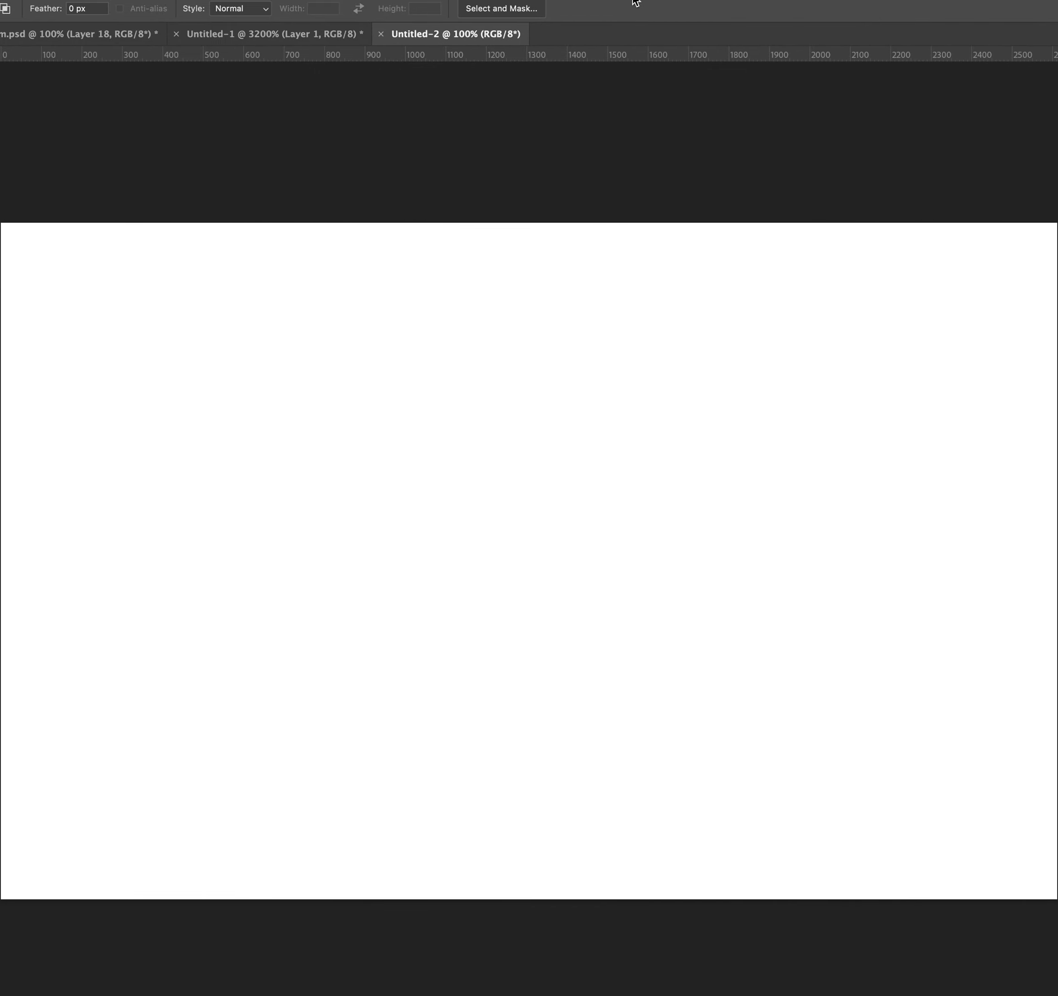
{"action": "key", "text": "ctrl+v"}
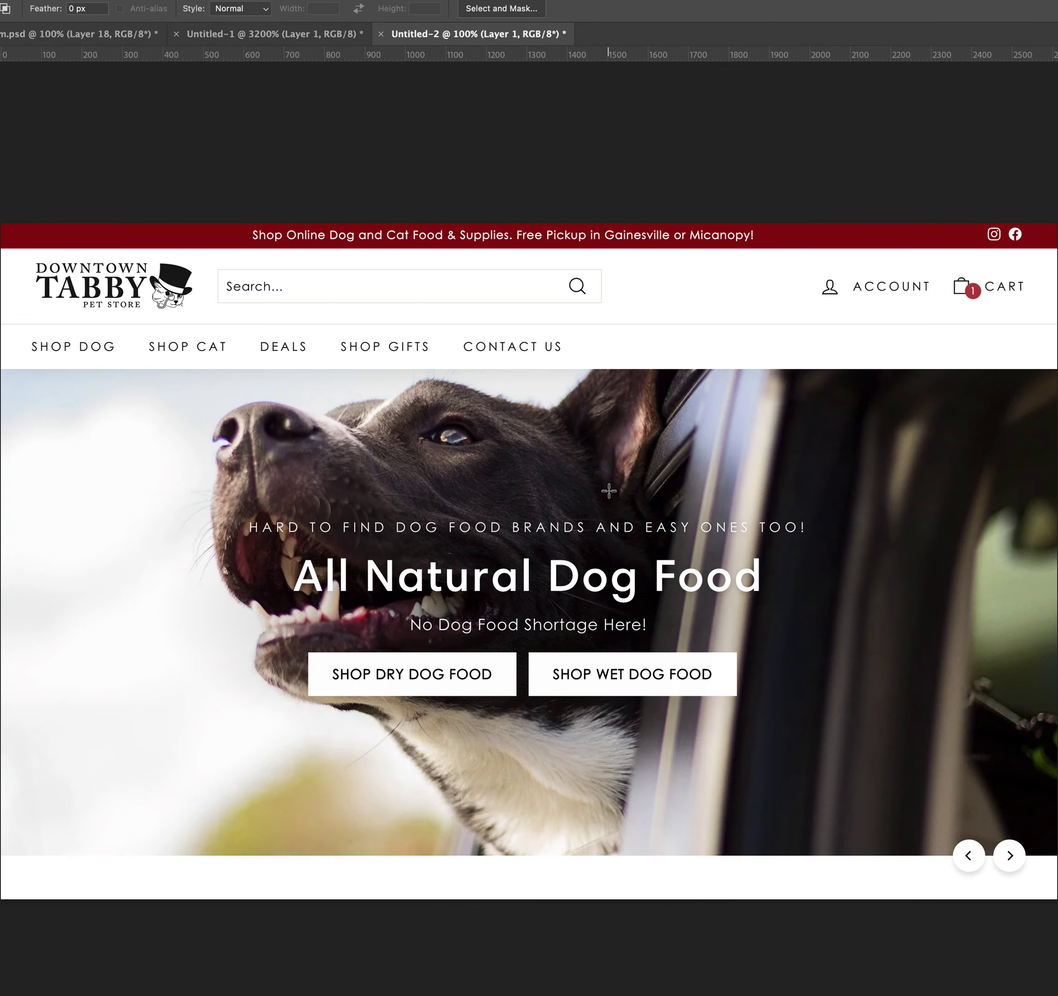
- Extend the canvas downward by anchoring it at the top centre and setting its height to 13000 pixels
{"action": "key", "text": "ctrl+minus"}
{"action": "key", "text": "ctrl+minus"}
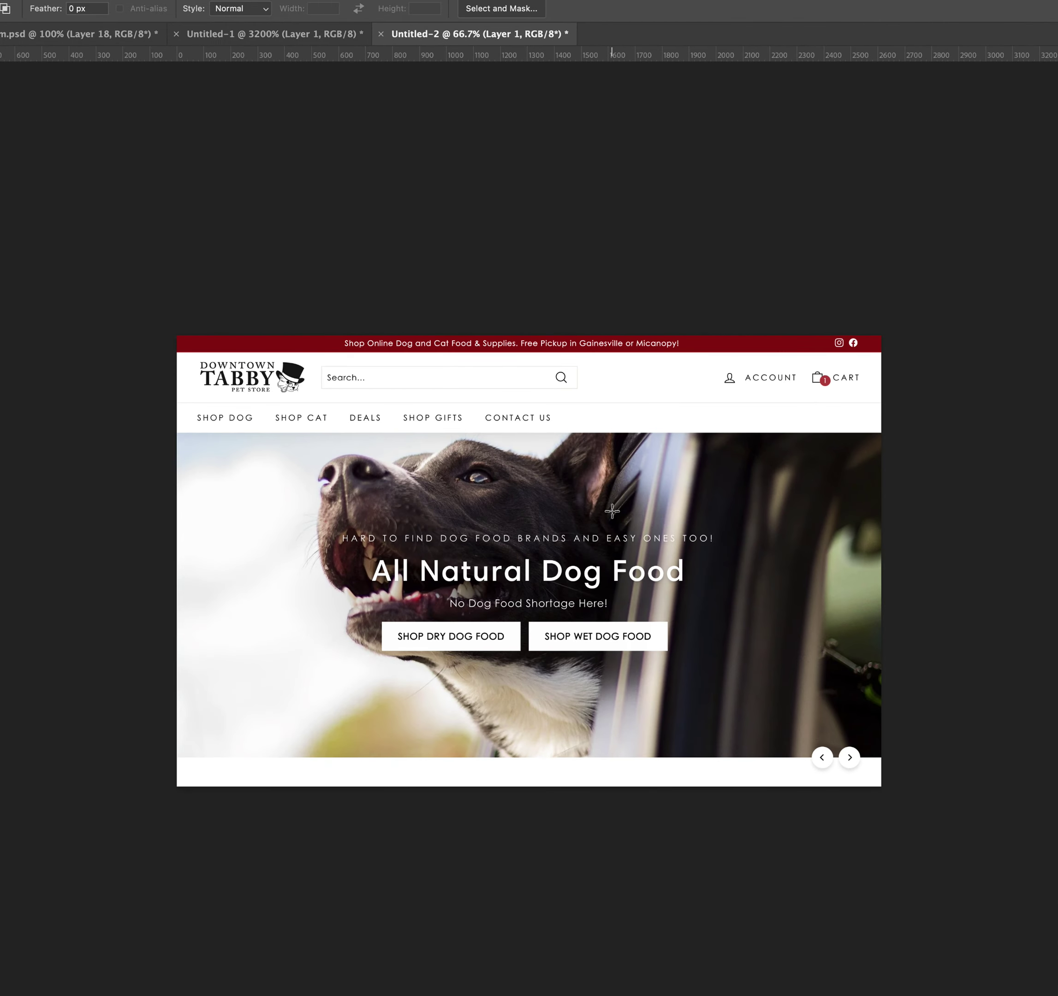
{"action": "scroll", "coordinate": [603, 501], "scroll_direction": "down", "scroll_amount": 2}
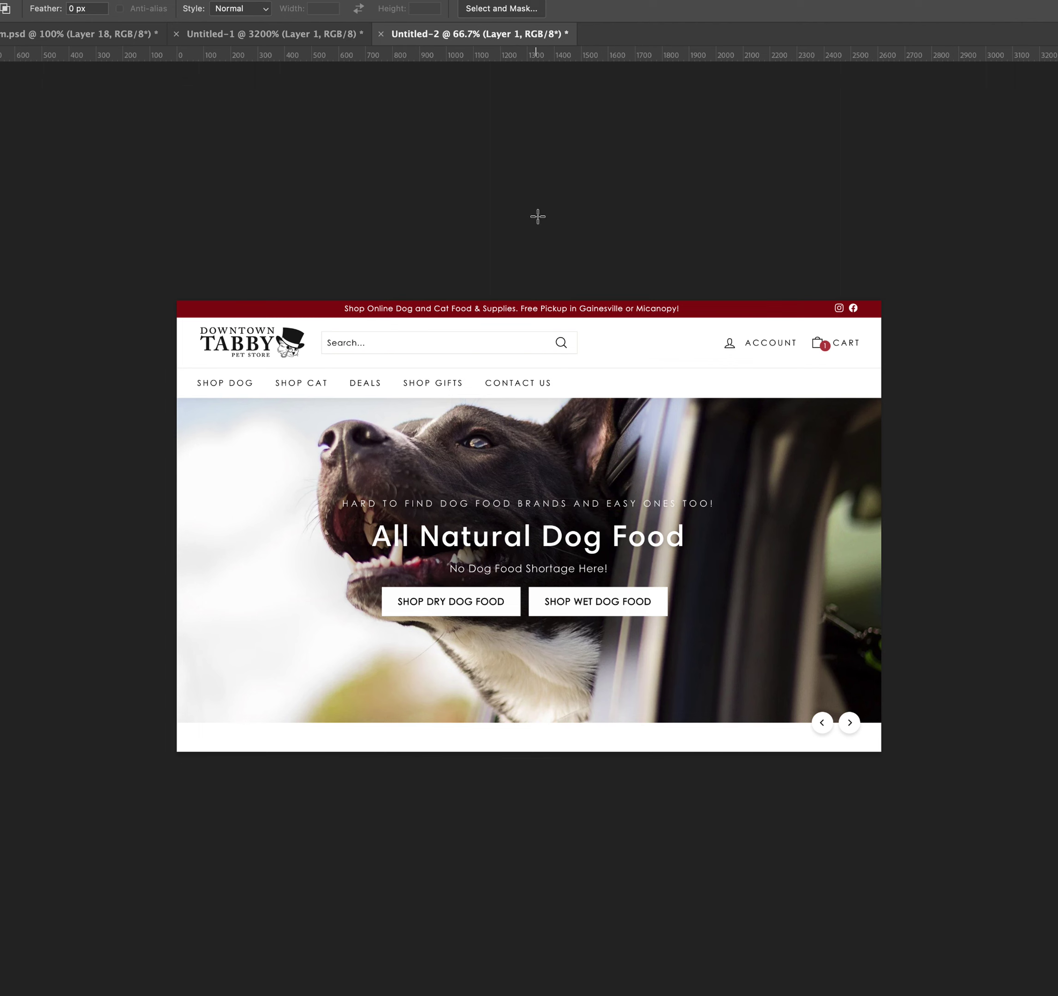
{"action": "key", "text": "super+alt+c"}
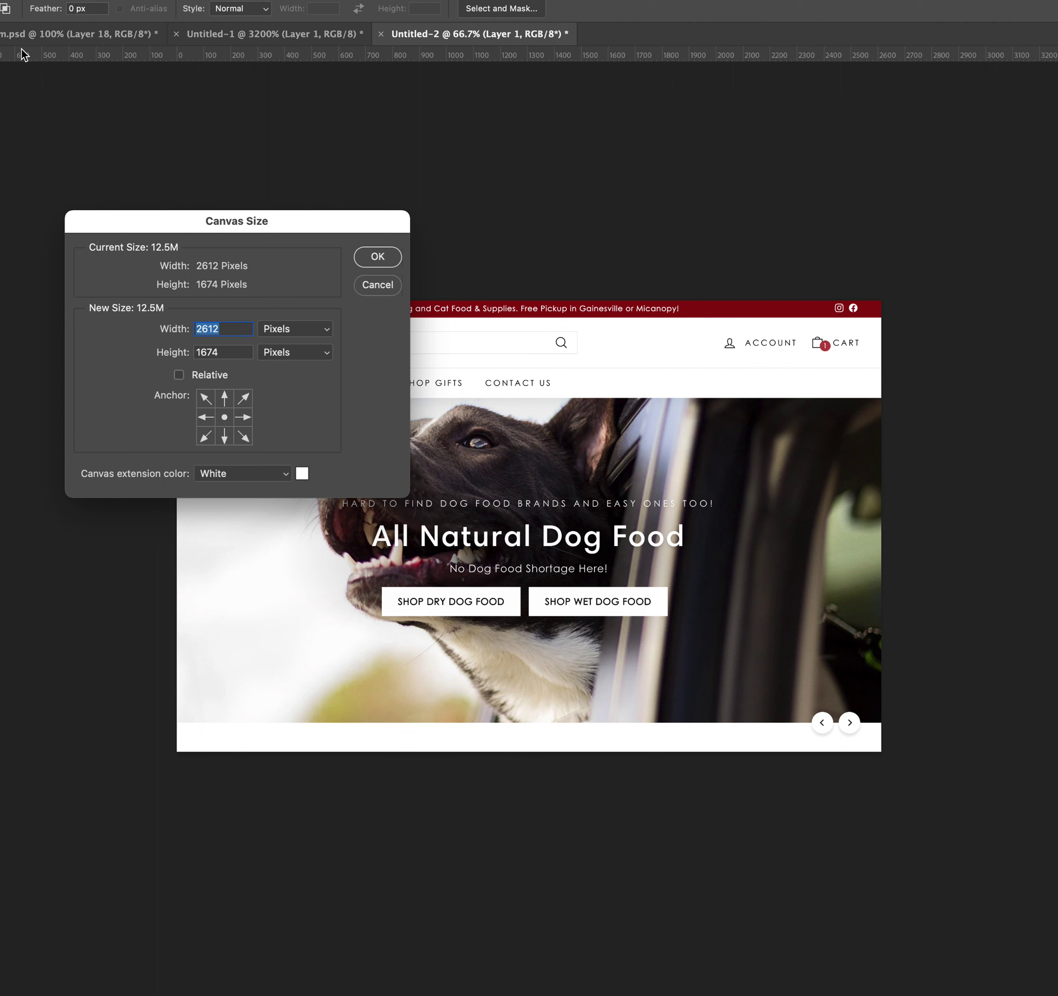
{"action": "left_click", "coordinate": [224, 394]}
{"action": "key", "text": "Tab"}
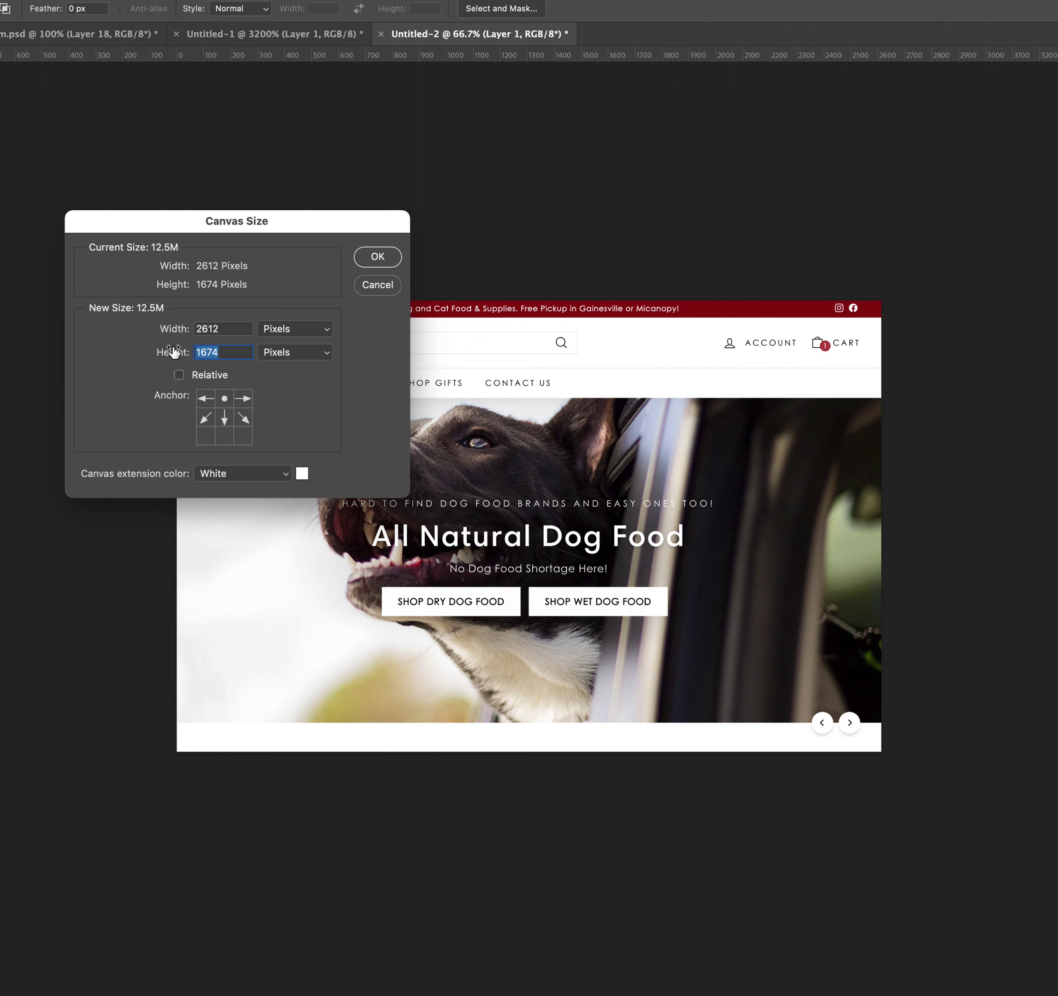
{"action": "type", "text": "13000"}
{"action": "left_click", "coordinate": [377, 257]}
{"action": "scroll", "coordinate": [519, 431], "scroll_direction": "down", "scroll_amount": 10}
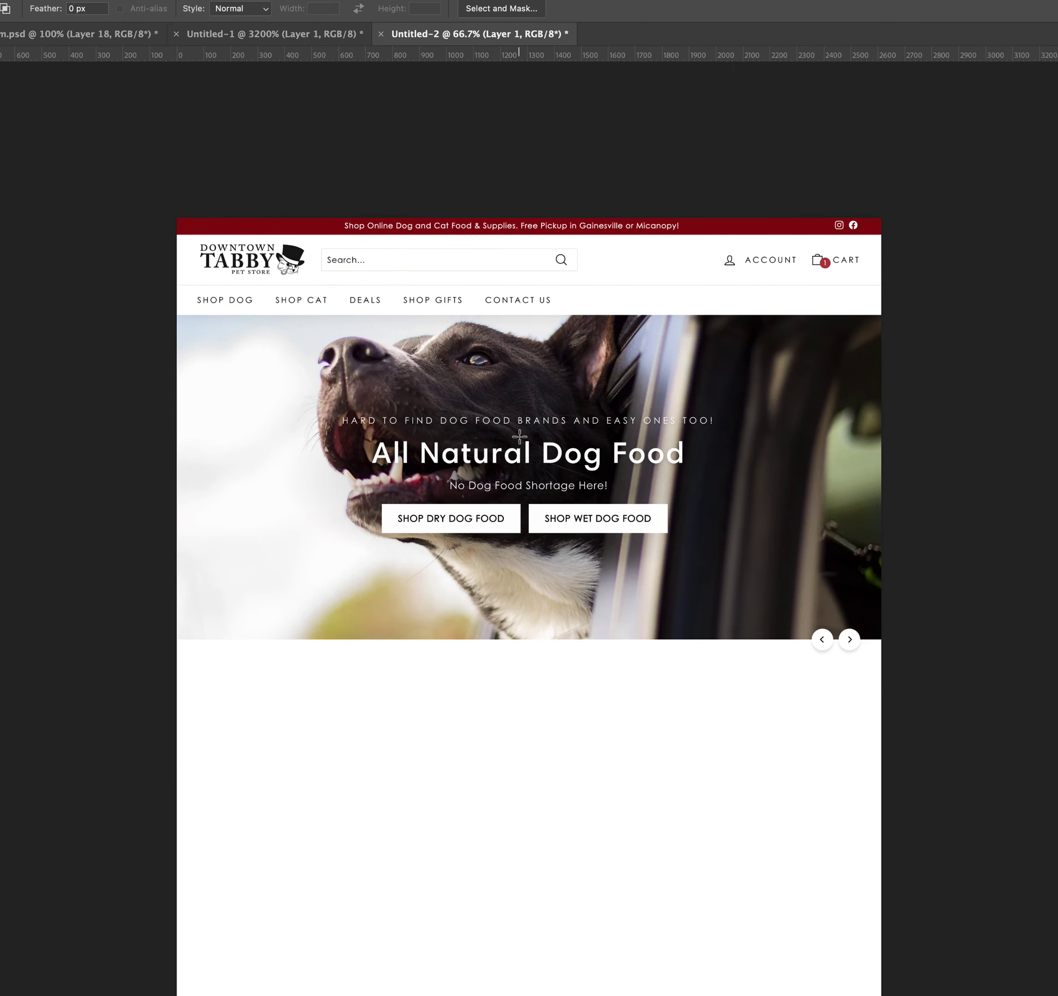
{"action": "scroll", "coordinate": [519, 431], "scroll_direction": "down", "scroll_amount": 5}
{"action": "scroll", "coordinate": [517, 429], "scroll_direction": "up", "scroll_amount": 15}
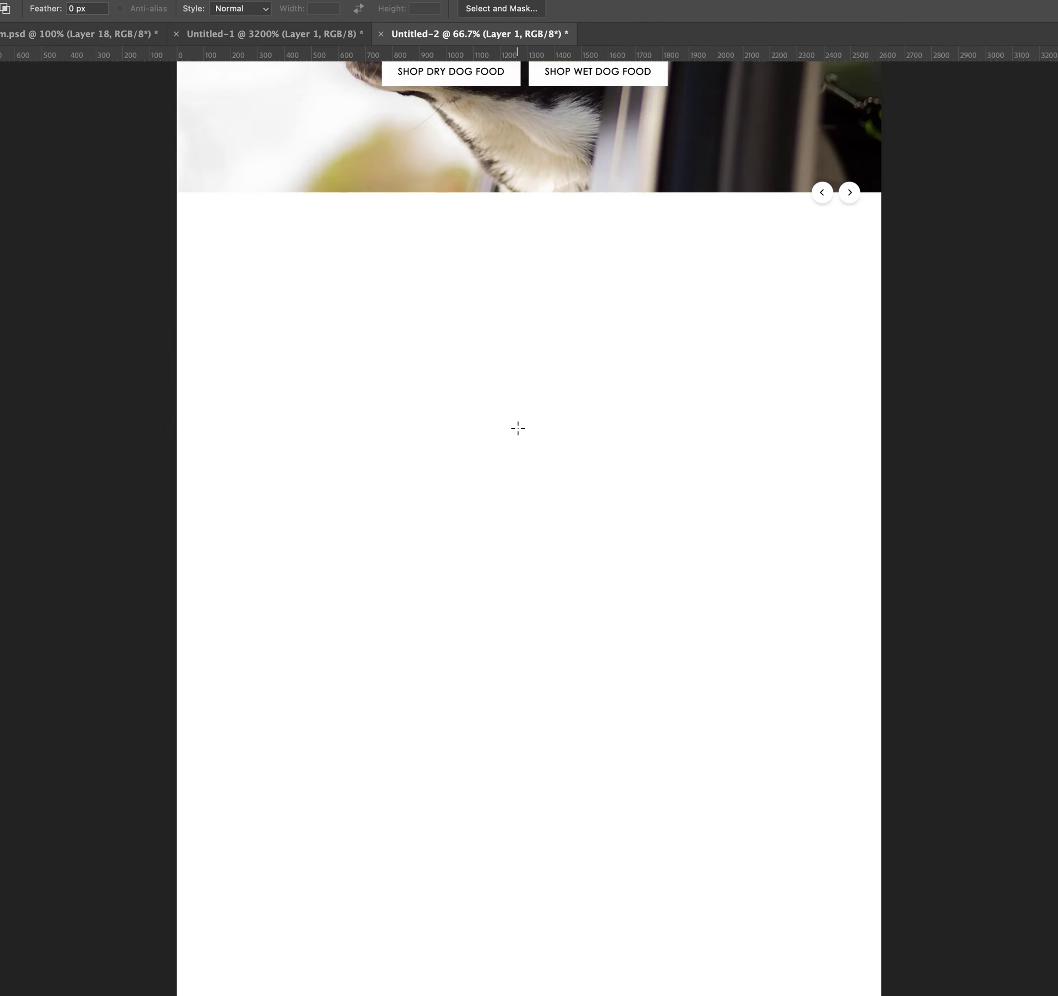
{"action": "scroll", "coordinate": [516, 426], "scroll_direction": "down", "scroll_amount": 1}
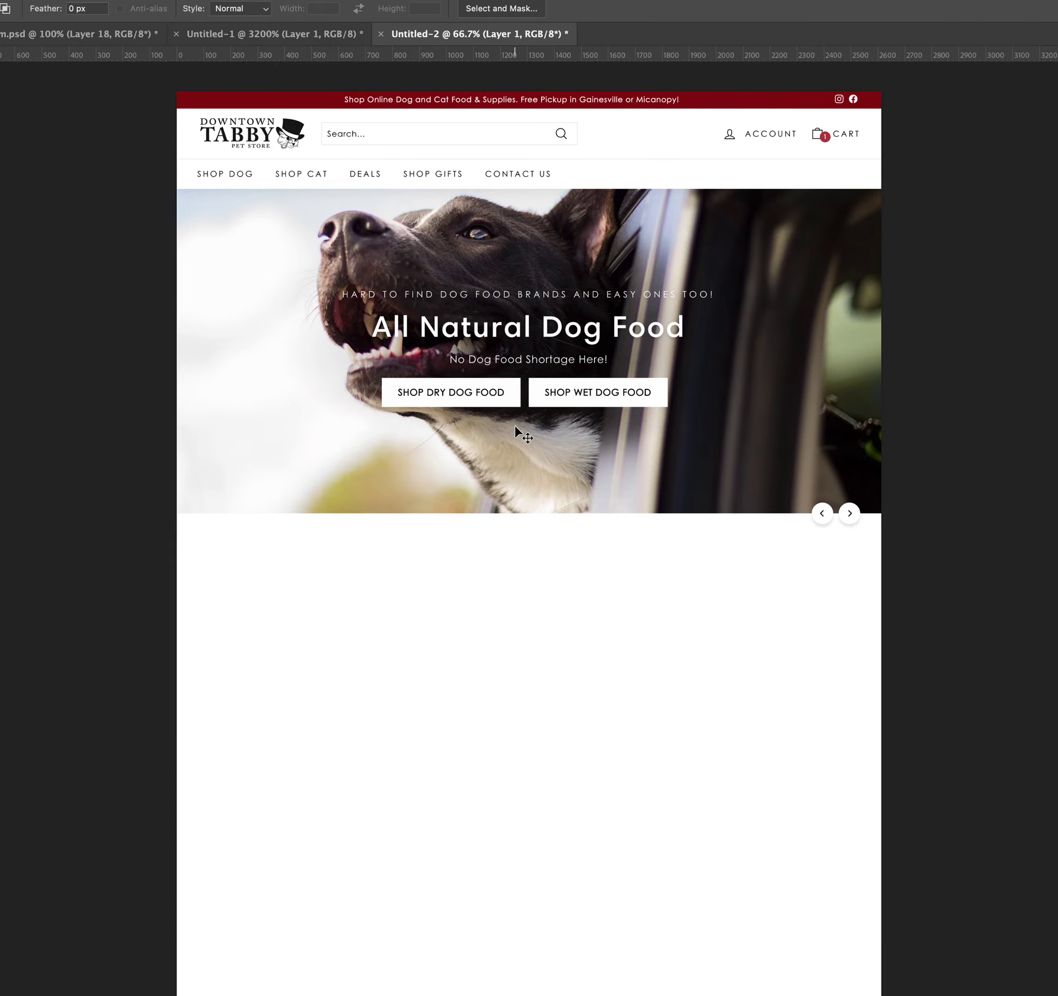
- Switch to Chrome and capture the homepage section from the Best Pet Store Gainesville Florida heading through both Top Dog Categories rows
{"action": "key", "text": "super+Tab"}
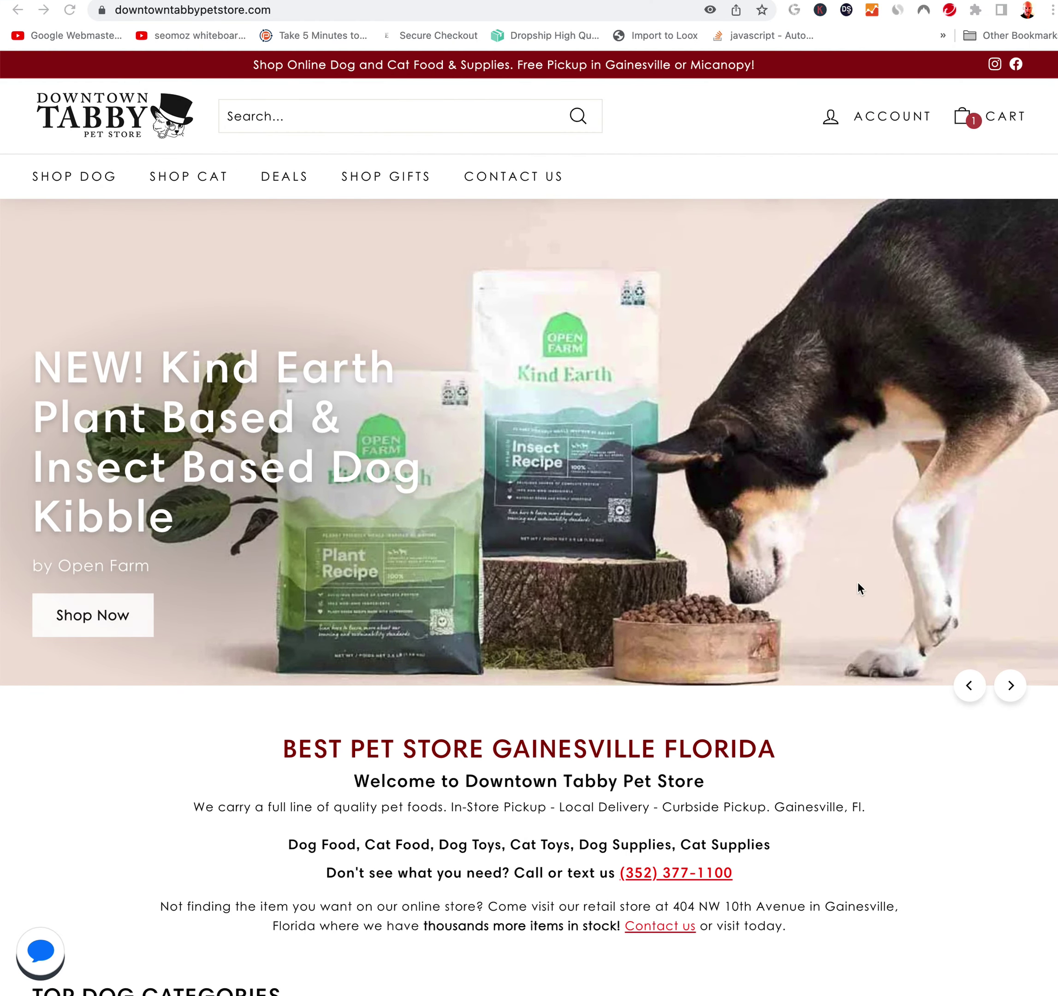
{"action": "scroll", "coordinate": [863, 587], "scroll_direction": "down", "scroll_amount": 2}
{"action": "scroll", "coordinate": [864, 587], "scroll_direction": "down", "scroll_amount": 1}
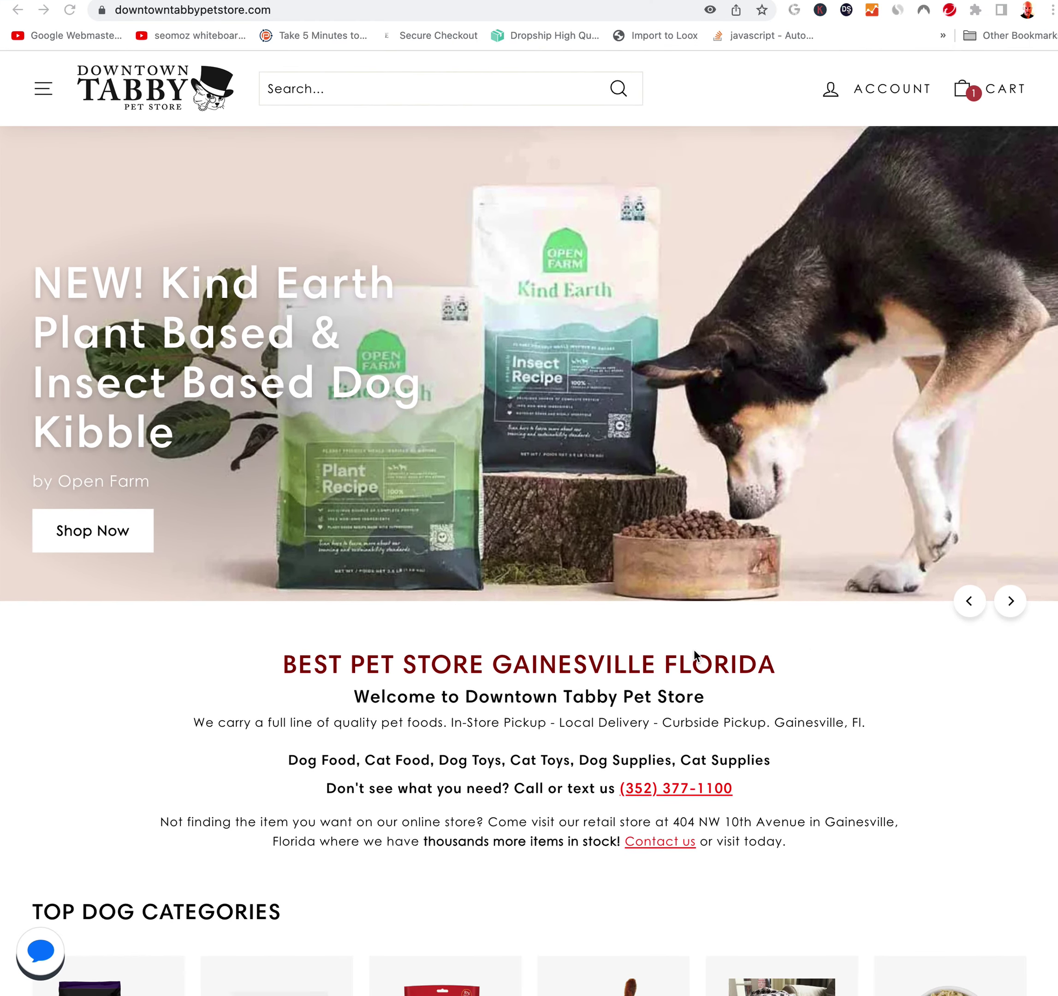
{"action": "scroll", "coordinate": [857, 668], "scroll_direction": "down", "scroll_amount": 8}
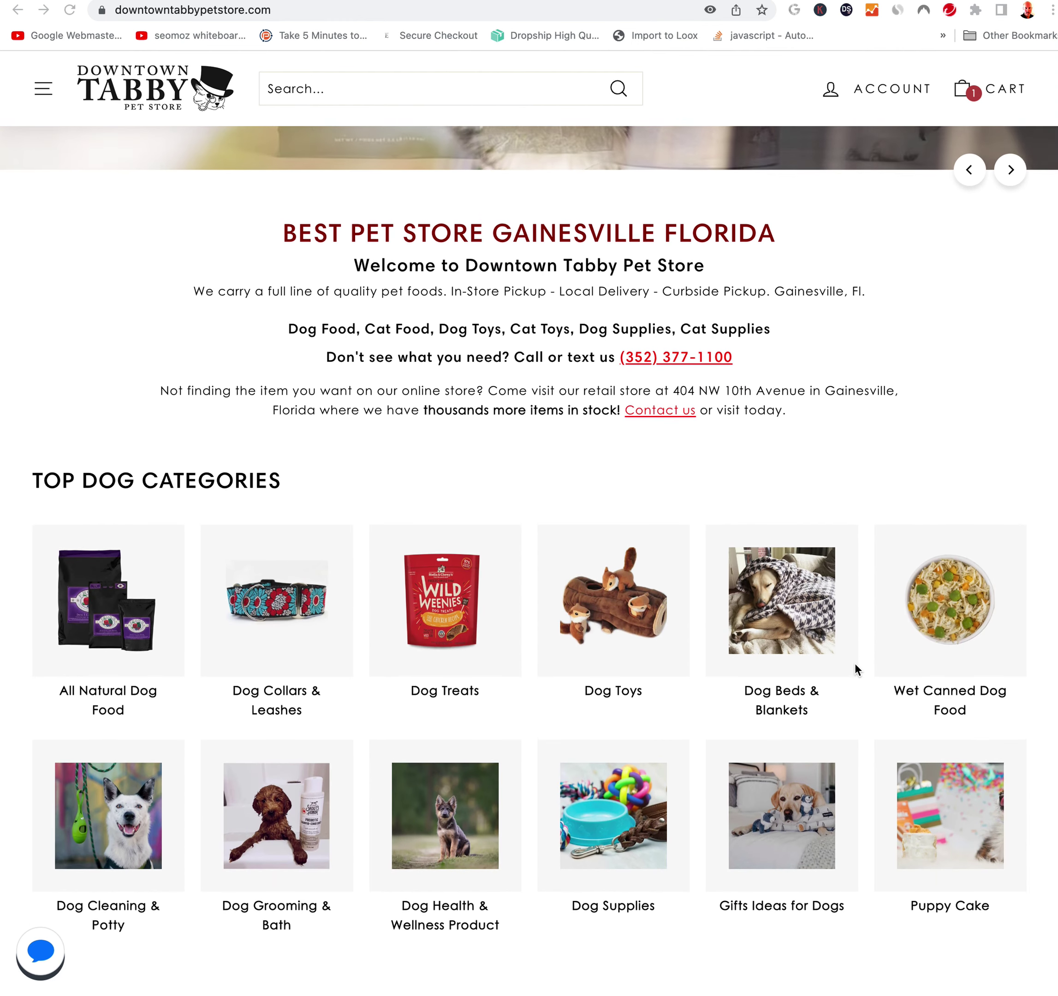
{"action": "scroll", "coordinate": [854, 668], "scroll_direction": "down", "scroll_amount": 1}
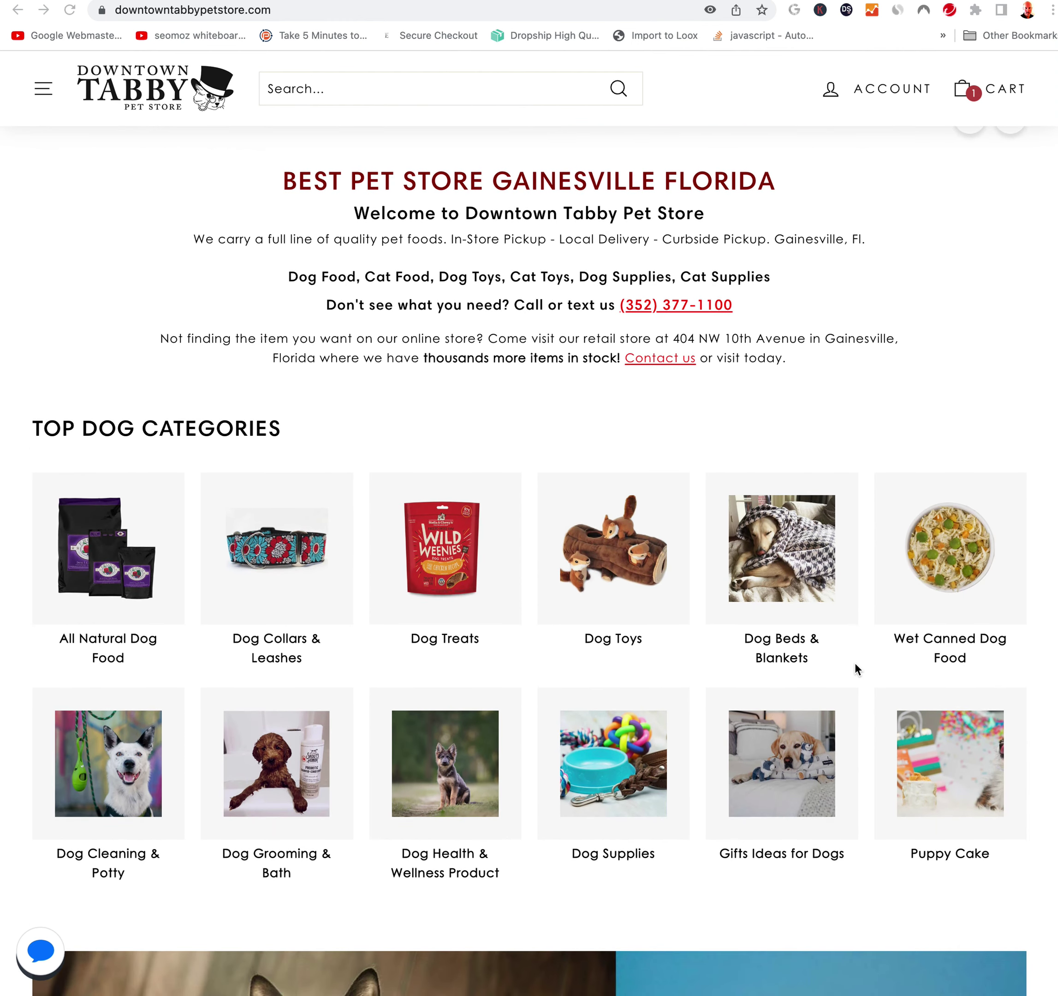
{"action": "key", "text": "super+shift+4"}
{"action": "left_click_drag", "start_coordinate": [8, 139], "coordinate": [1046, 900]}
- Switch to Photoshop, paste the dog categories capture and position it directly below the hero banner
{"action": "key", "text": "super+Tab"}
{"action": "key", "text": "super+v"}
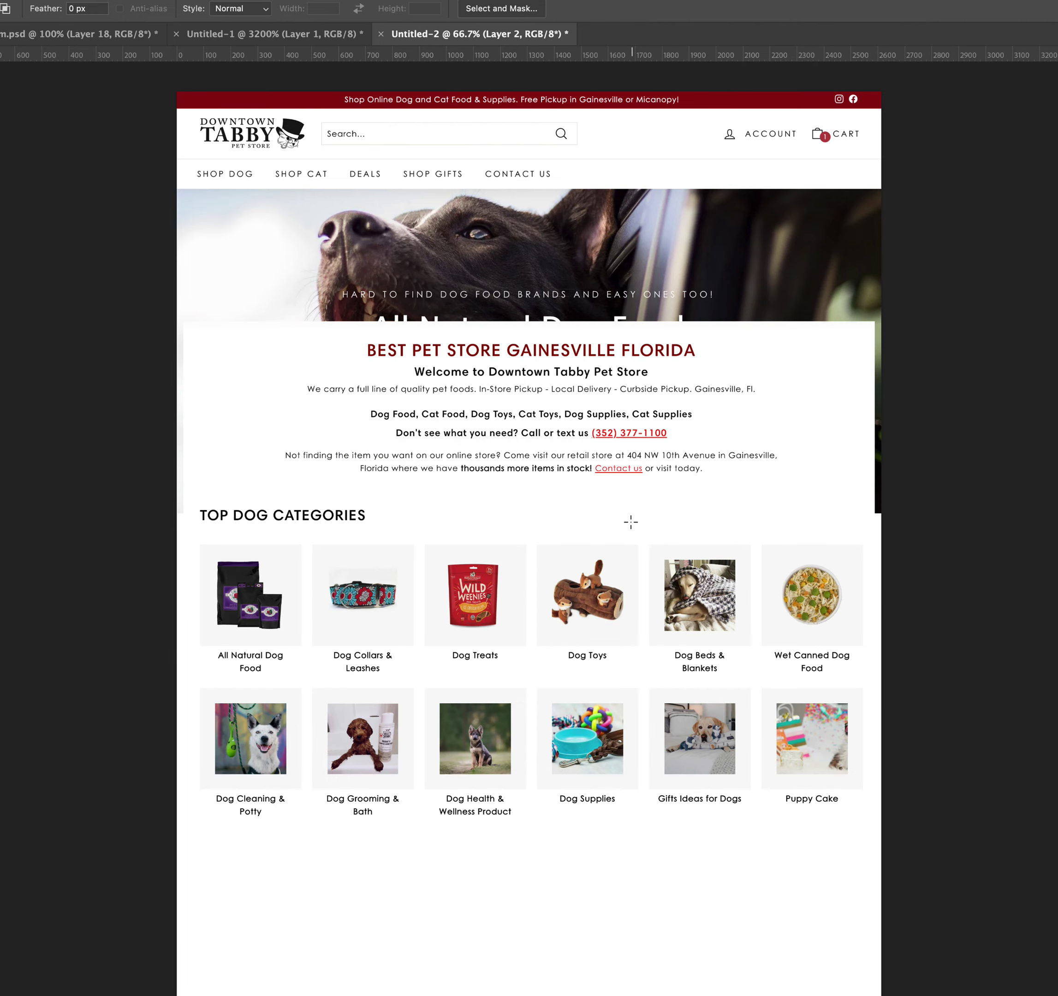
{"action": "key", "text": "v"}
{"action": "left_click_drag", "start_coordinate": [494, 359], "coordinate": [493, 562]}
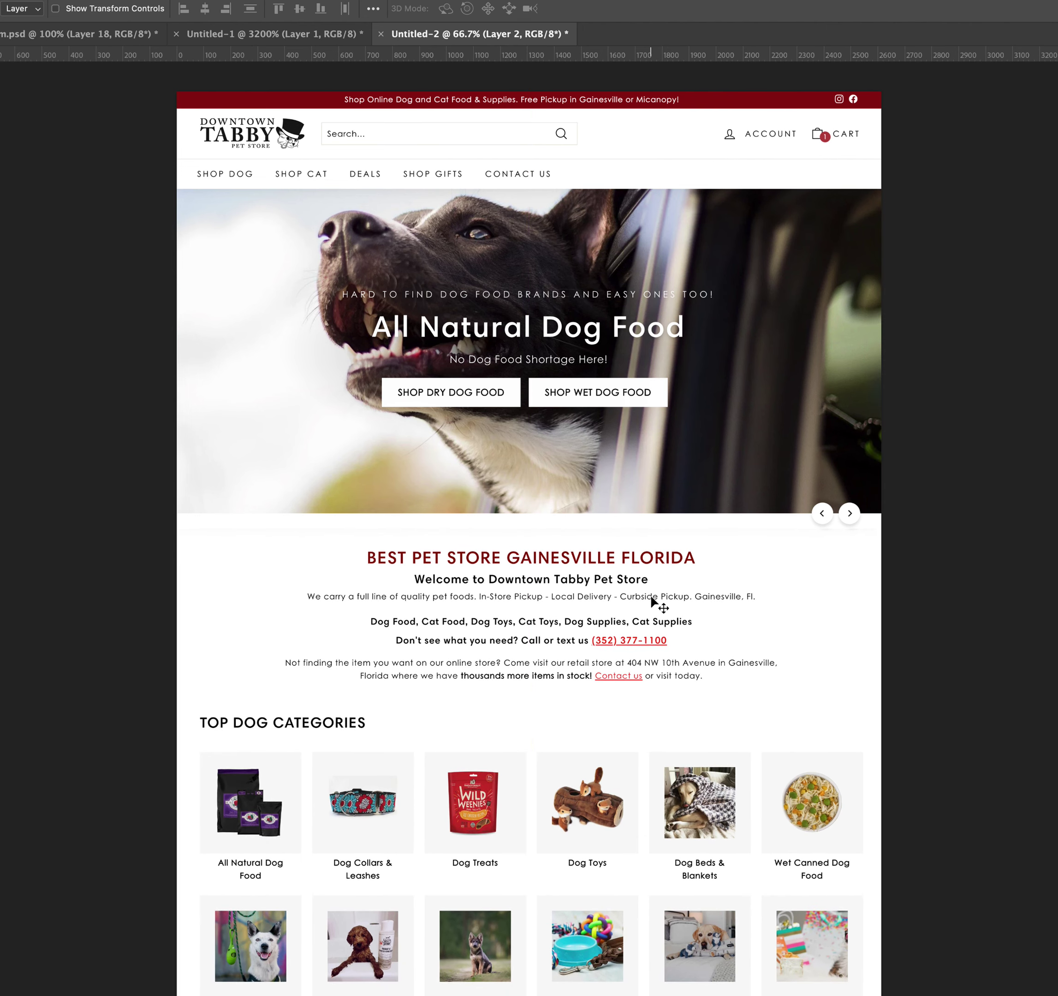
{"action": "scroll", "coordinate": [650, 594], "scroll_direction": "down", "scroll_amount": 5}
{"action": "scroll", "coordinate": [640, 594], "scroll_direction": "down", "scroll_amount": 9}
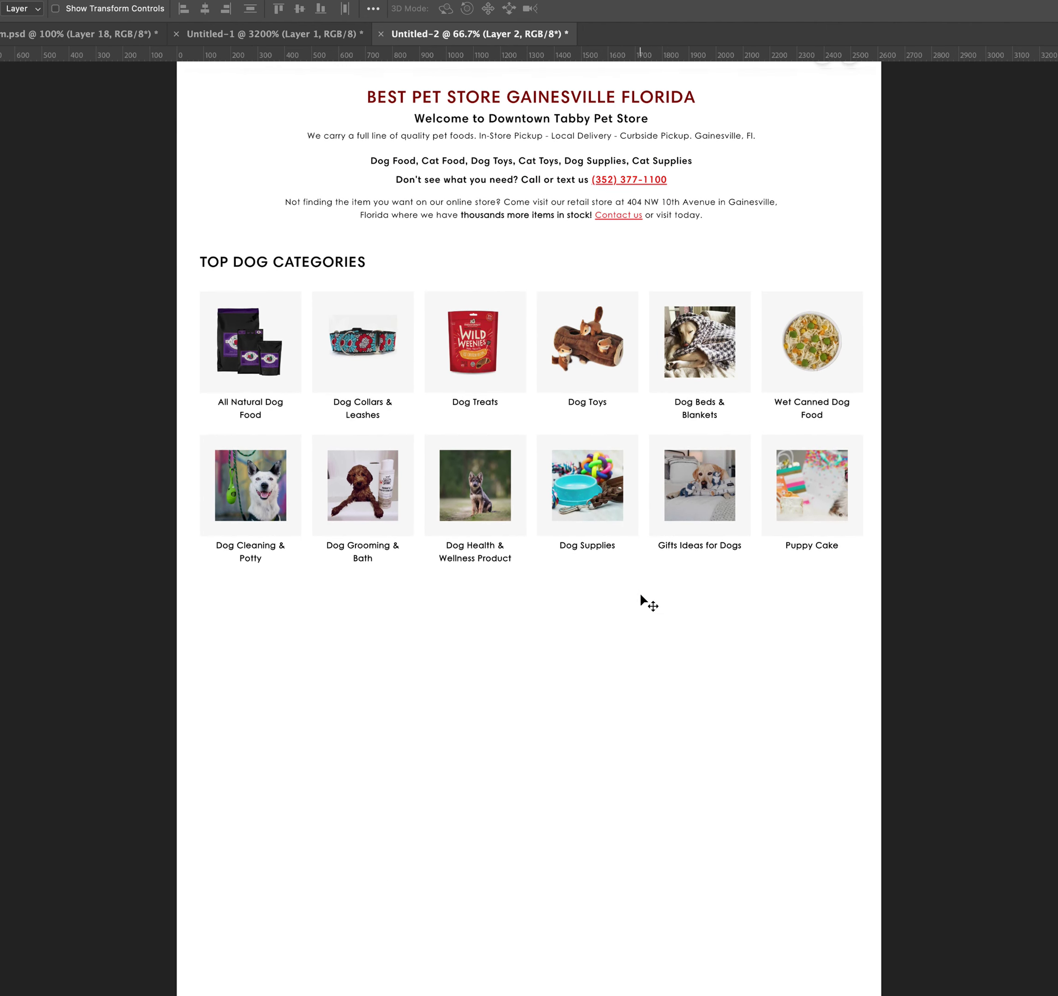
- Switch to Chrome and capture the Canned Pet Food Shortage banner together with the first row of Top Cat Categories
{"action": "key", "text": "super+Tab"}
{"action": "scroll", "coordinate": [641, 600], "scroll_direction": "down", "scroll_amount": 10}
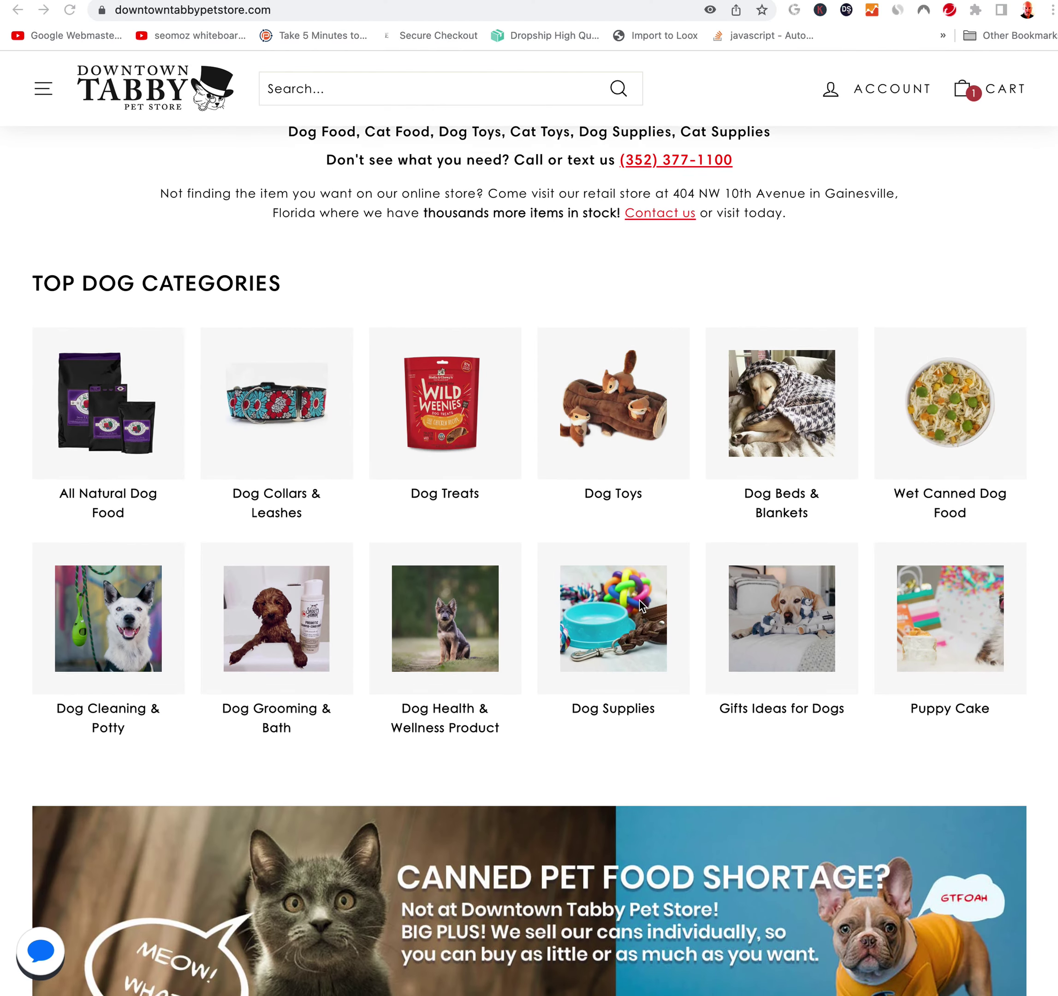
{"action": "scroll", "coordinate": [639, 599], "scroll_direction": "down", "scroll_amount": 5}
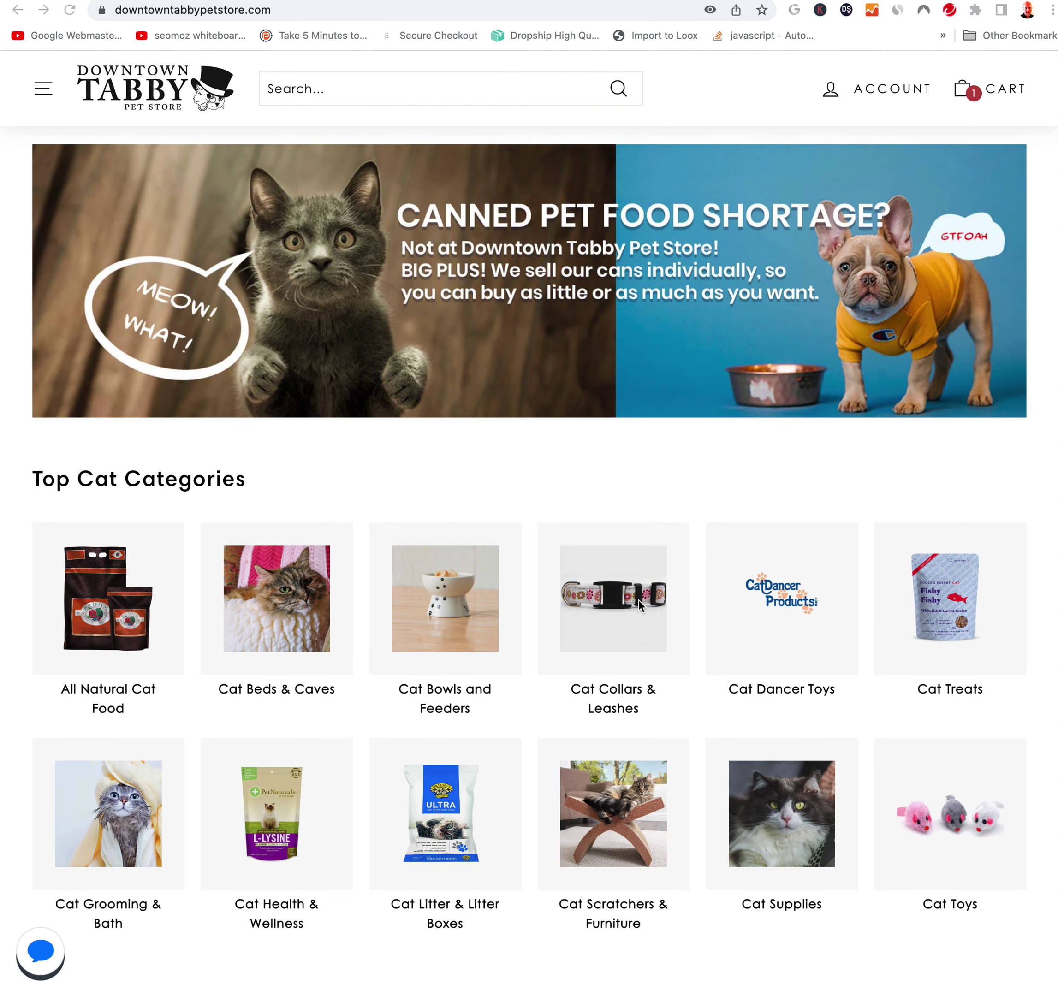
{"action": "key", "text": "super+shift+4"}
{"action": "left_click_drag", "start_coordinate": [8, 134], "coordinate": [1046, 727]}
- Switch to Photoshop, paste the pet food banner capture and position it below the dog categories
{"action": "key", "text": "super+Tab"}
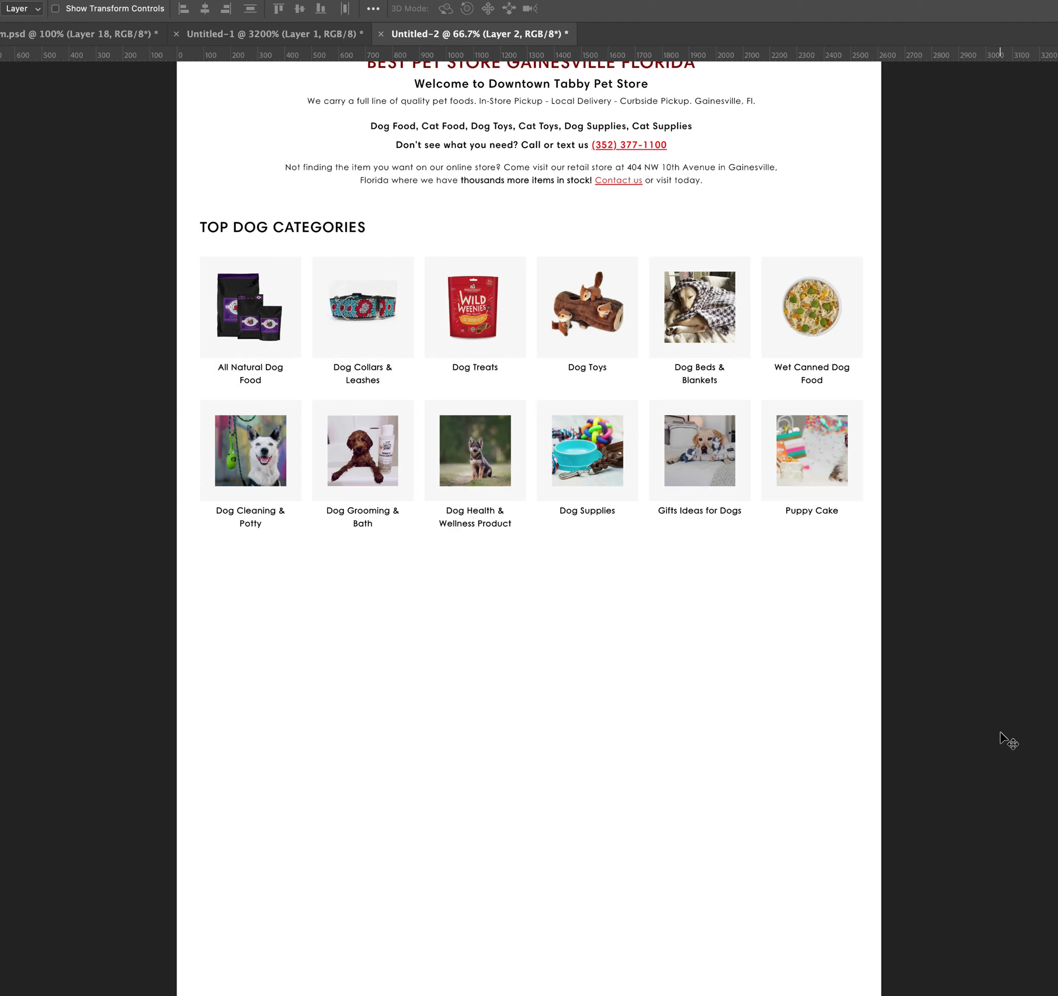
{"action": "key", "text": "super+v"}
{"action": "left_click_drag", "start_coordinate": [539, 476], "coordinate": [558, 654]}
{"action": "scroll", "coordinate": [558, 653], "scroll_direction": "down", "scroll_amount": 10}
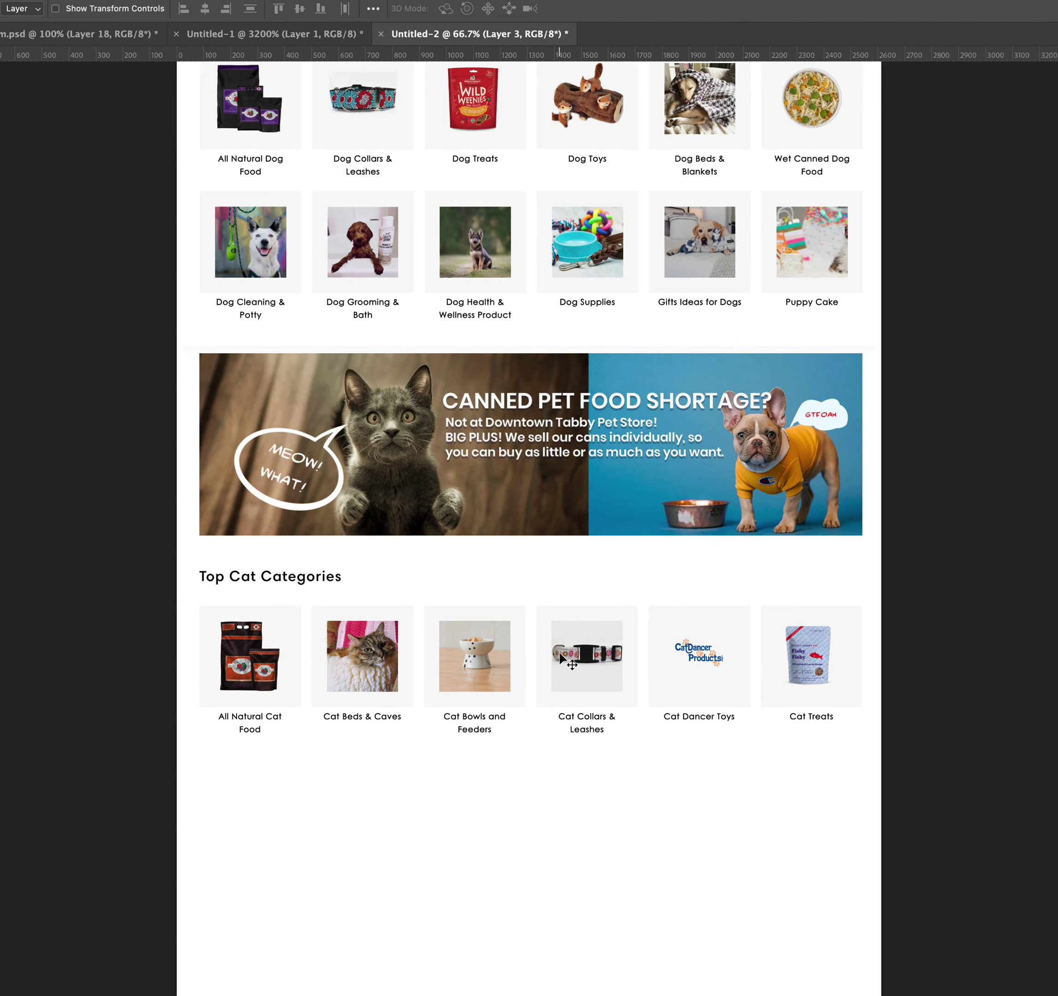
- Switch to Chrome and capture the second row of cat categories together with the New Arrivals & Deals products
{"action": "key", "text": "super+Tab"}
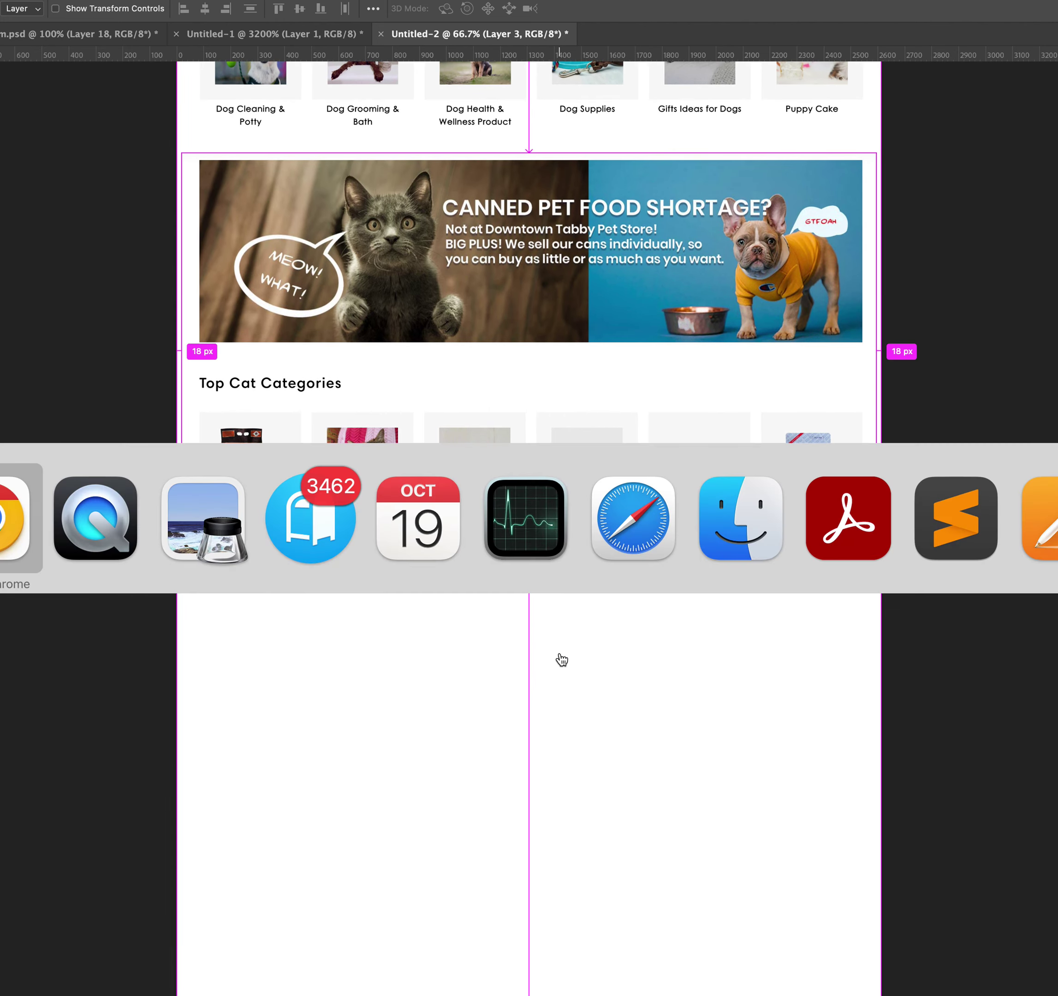
{"action": "scroll", "coordinate": [564, 649], "scroll_direction": "down", "scroll_amount": 10}
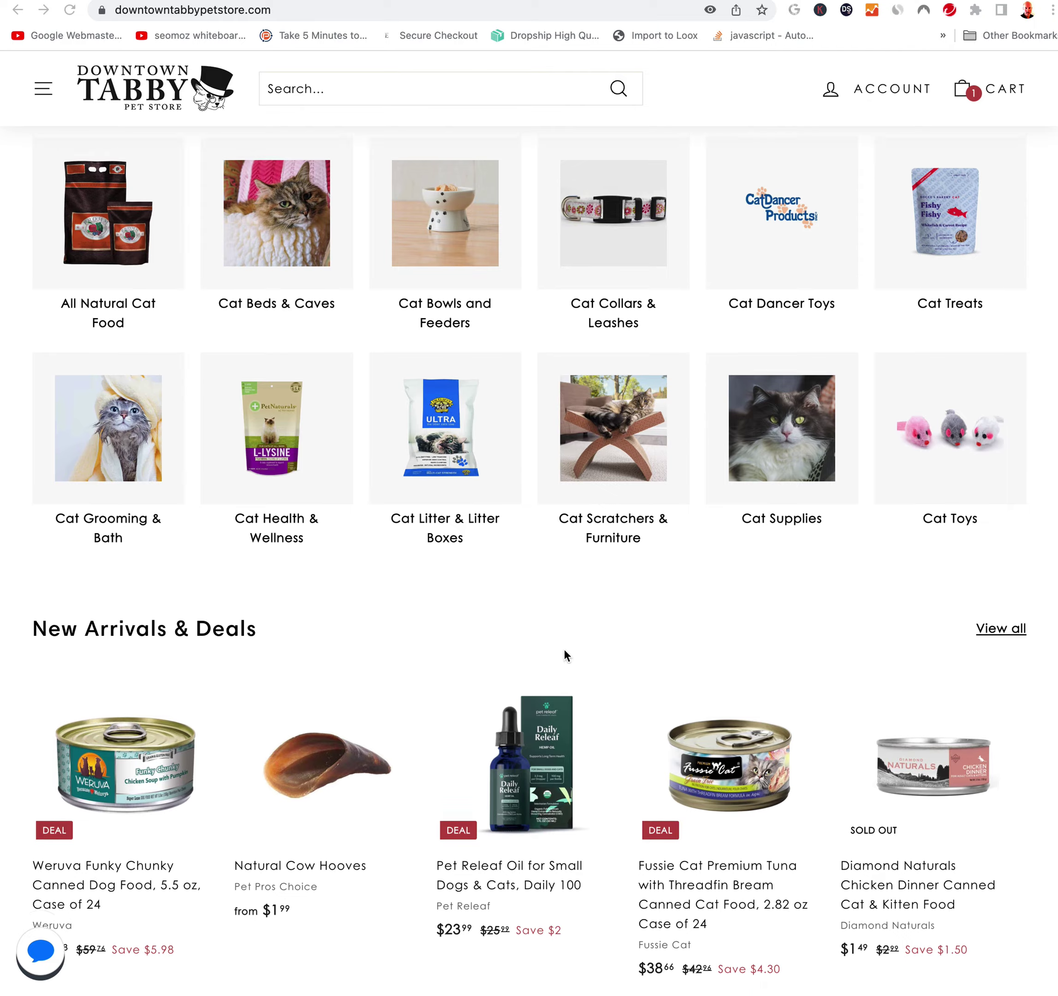
{"action": "scroll", "coordinate": [563, 649], "scroll_direction": "down", "scroll_amount": 3}
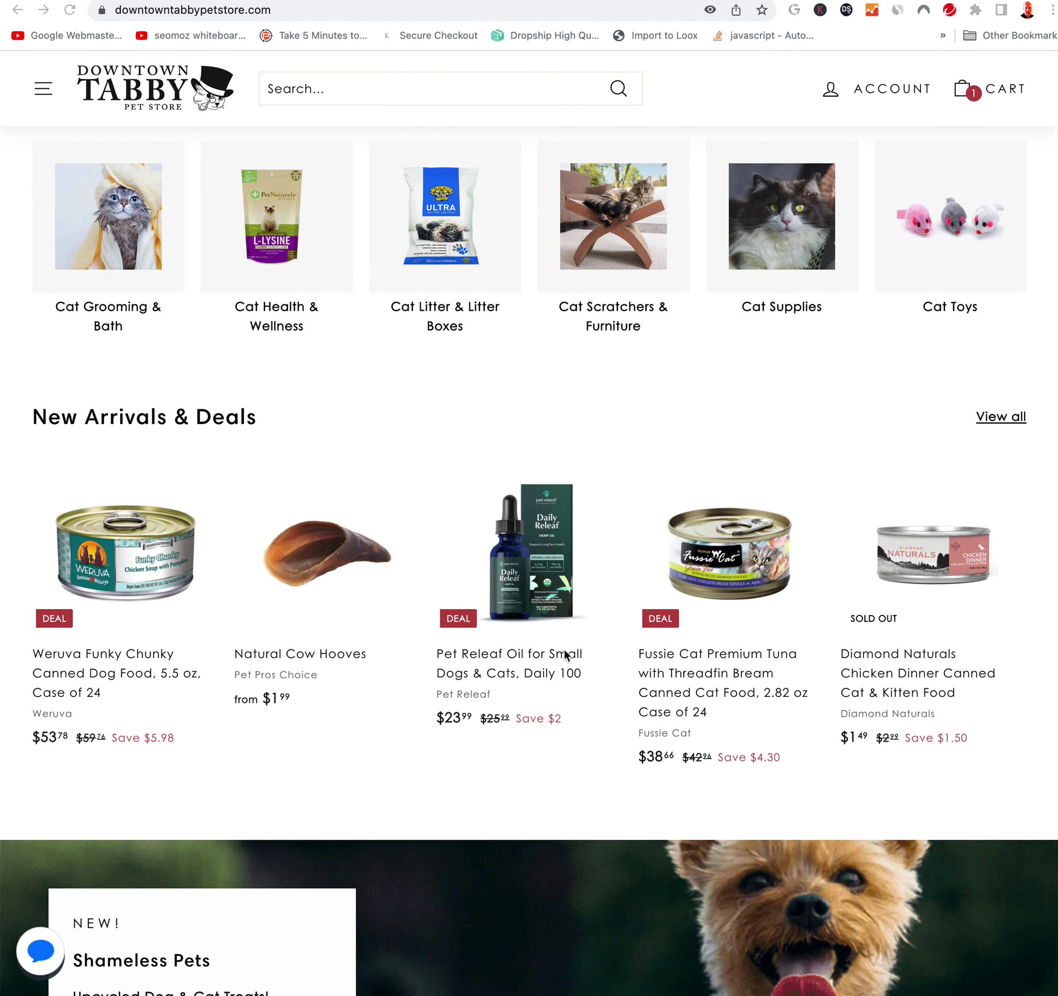
{"action": "key", "text": "super+shift+4"}
{"action": "left_click_drag", "start_coordinate": [8, 138], "coordinate": [1046, 791]}
- Switch to Photoshop, paste the New Arrivals & Deals capture and place it below the first row of cat categories
{"action": "key", "text": "super+Tab"}
{"action": "key", "text": "super+v"}
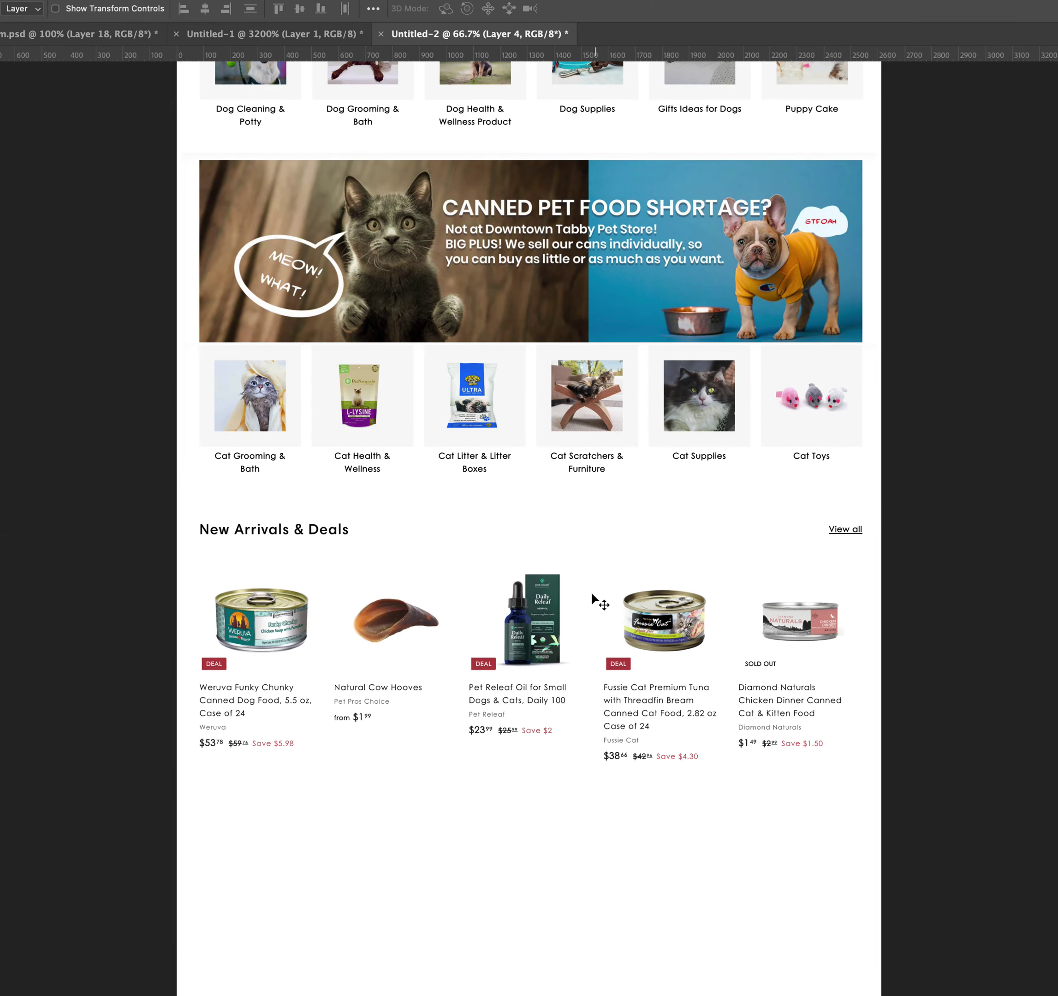
{"action": "left_click_drag", "start_coordinate": [590, 591], "coordinate": [587, 805]}
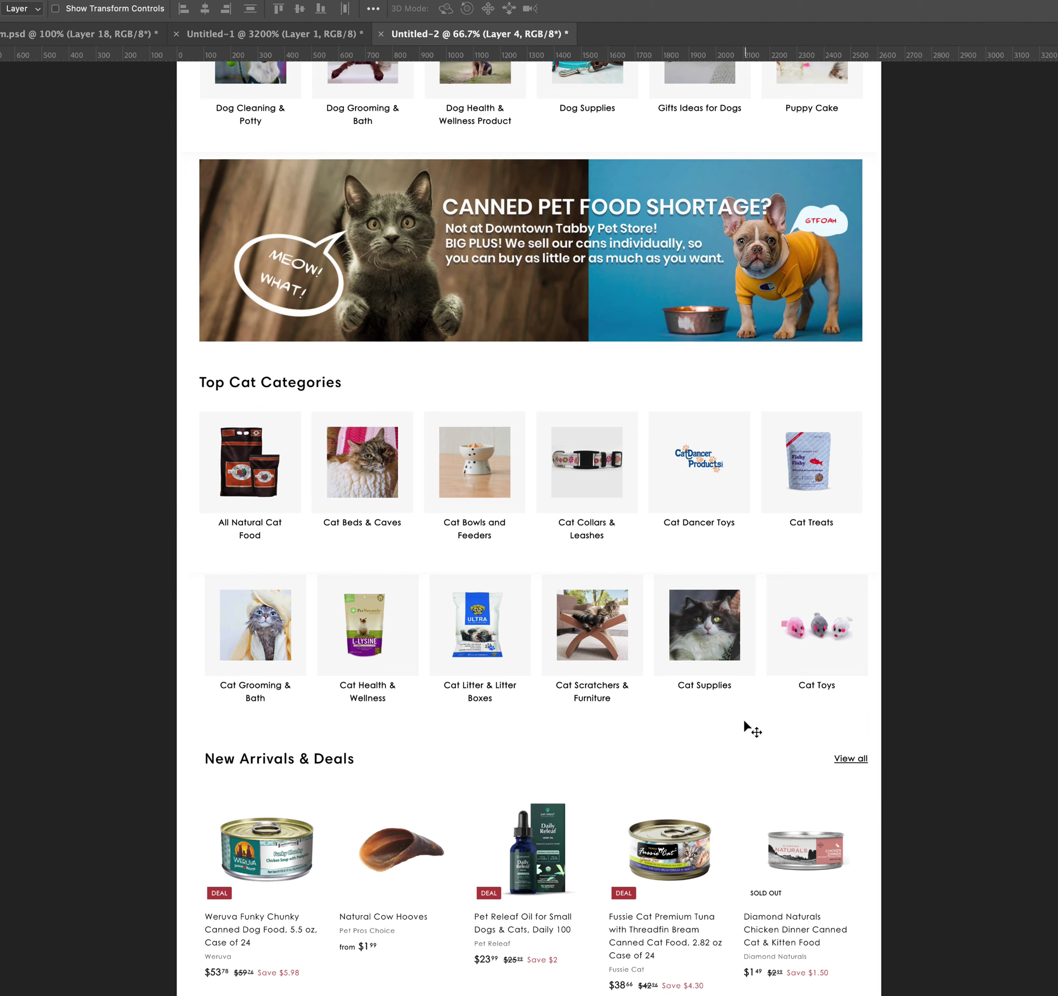
- Switch to Chrome and capture the Shameless Pets banner together with the Popular brands row
{"action": "scroll", "coordinate": [742, 718], "scroll_direction": "down", "scroll_amount": 10}
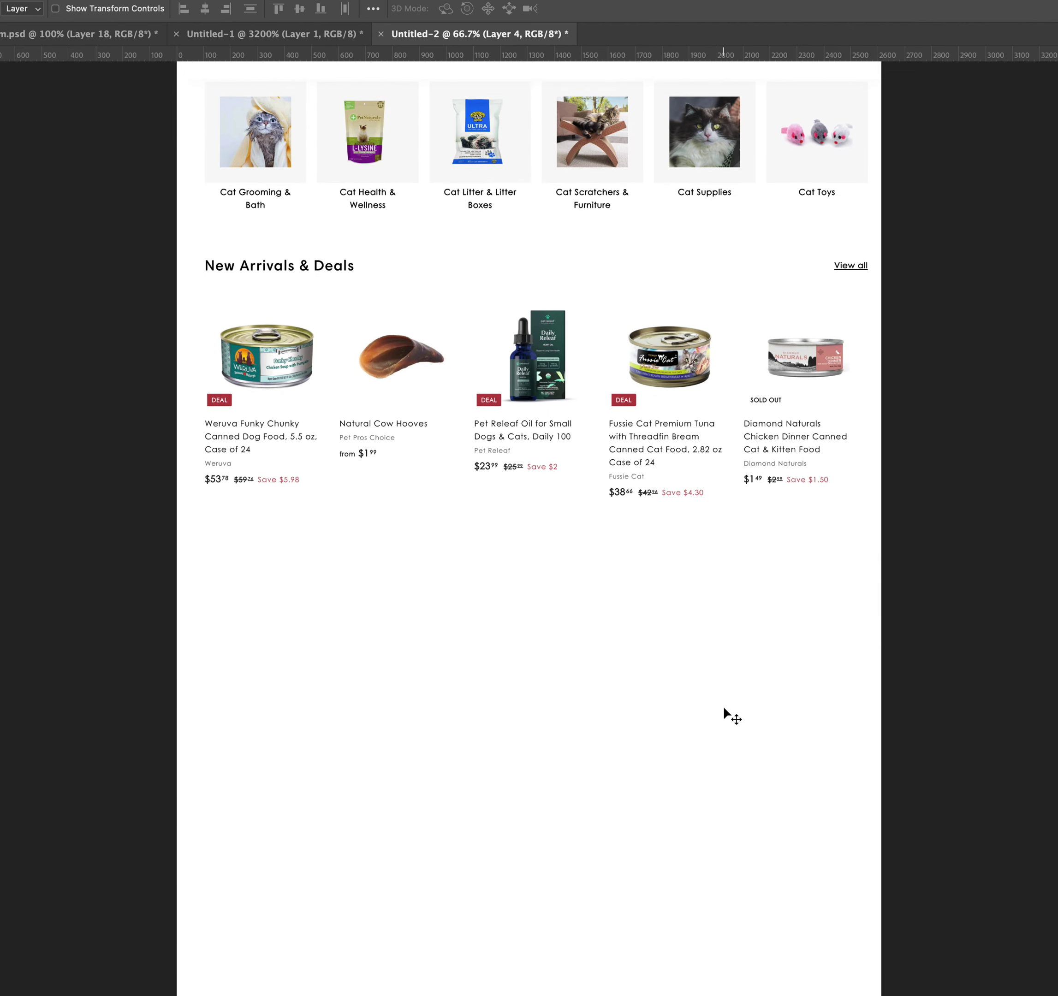
{"action": "key", "text": "super+Tab"}
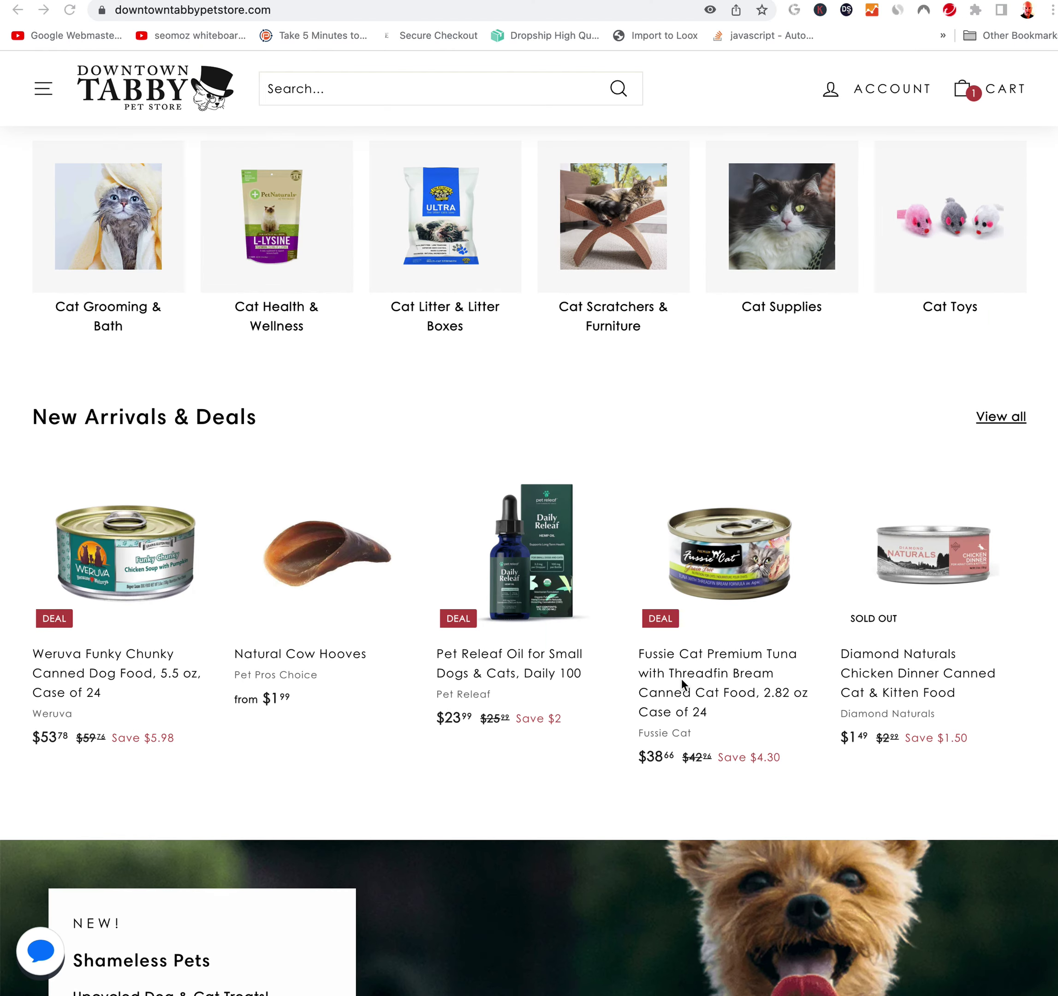
{"action": "scroll", "coordinate": [633, 639], "scroll_direction": "down", "scroll_amount": 8}
{"action": "scroll", "coordinate": [633, 639], "scroll_direction": "down", "scroll_amount": 5}
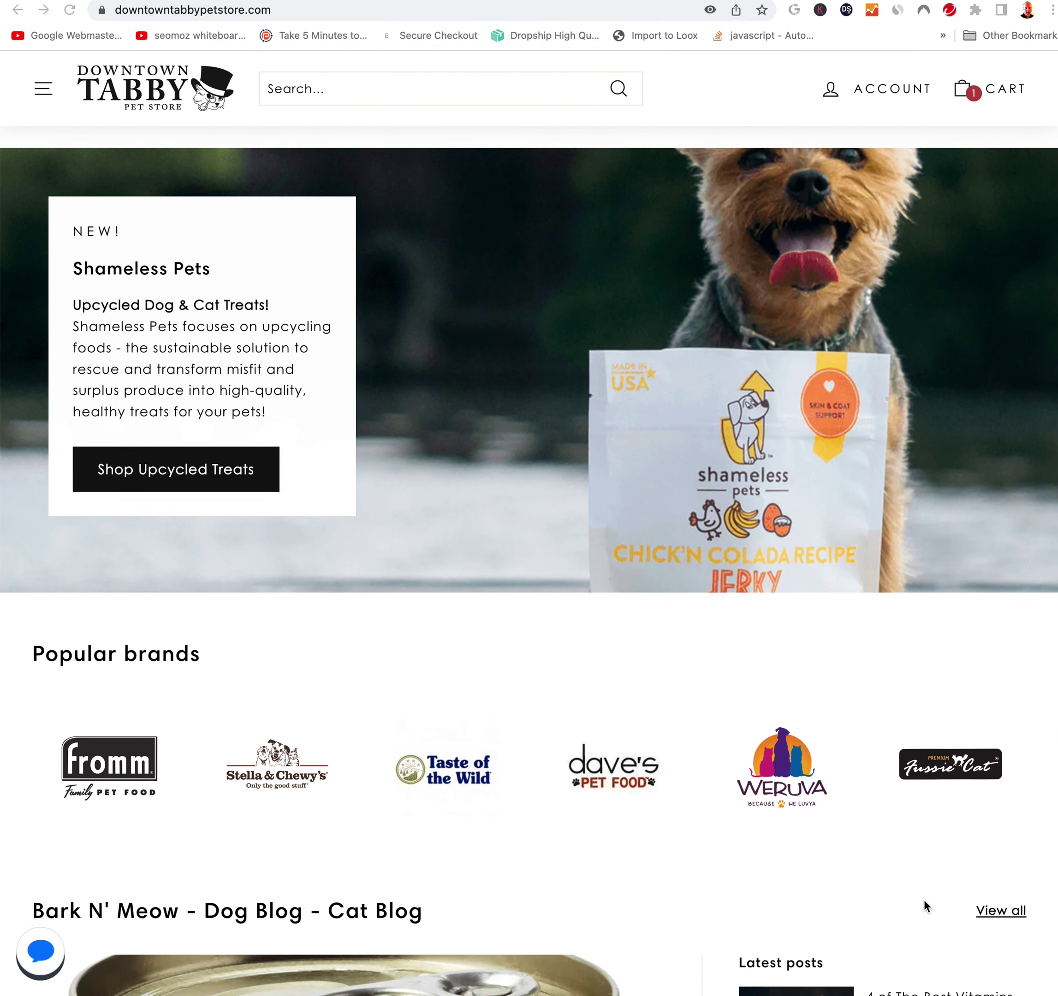
{"action": "key", "text": "super+shift+4"}
{"action": "left_click_drag", "start_coordinate": [2, 138], "coordinate": [1048, 804]}
{"action": "left_click_drag", "start_coordinate": [1046, 828], "coordinate": [1052, 877]}
- Switch to Photoshop, paste the Shameless Pets capture and position it below the New Arrivals & Deals products
{"action": "key", "text": "super+Tab"}
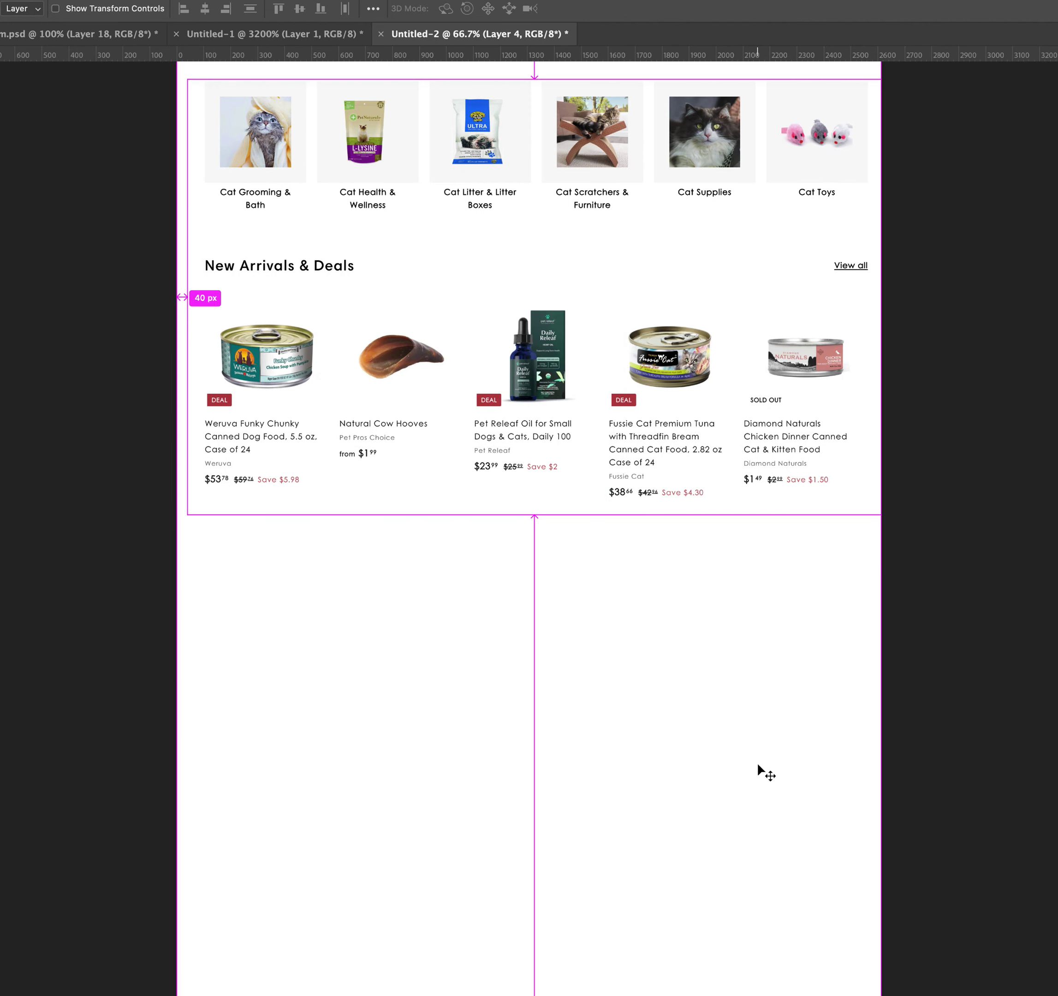
{"action": "key", "text": "super+v"}
{"action": "left_click_drag", "start_coordinate": [566, 554], "coordinate": [587, 626]}
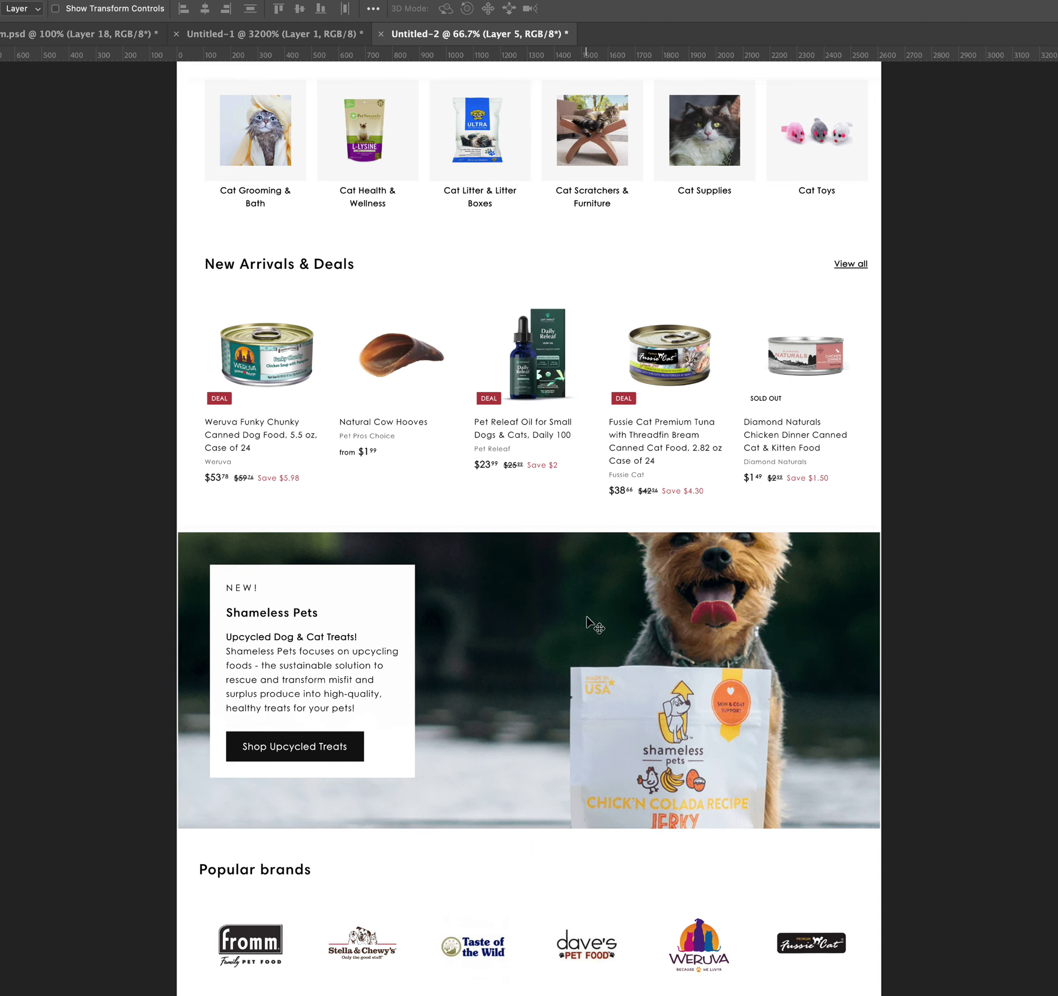
- Enlarge the Shameless Pets capture slightly with Free Transform so its banner spans the full canvas width
{"action": "scroll", "coordinate": [849, 597], "scroll_direction": "down", "scroll_amount": 3}
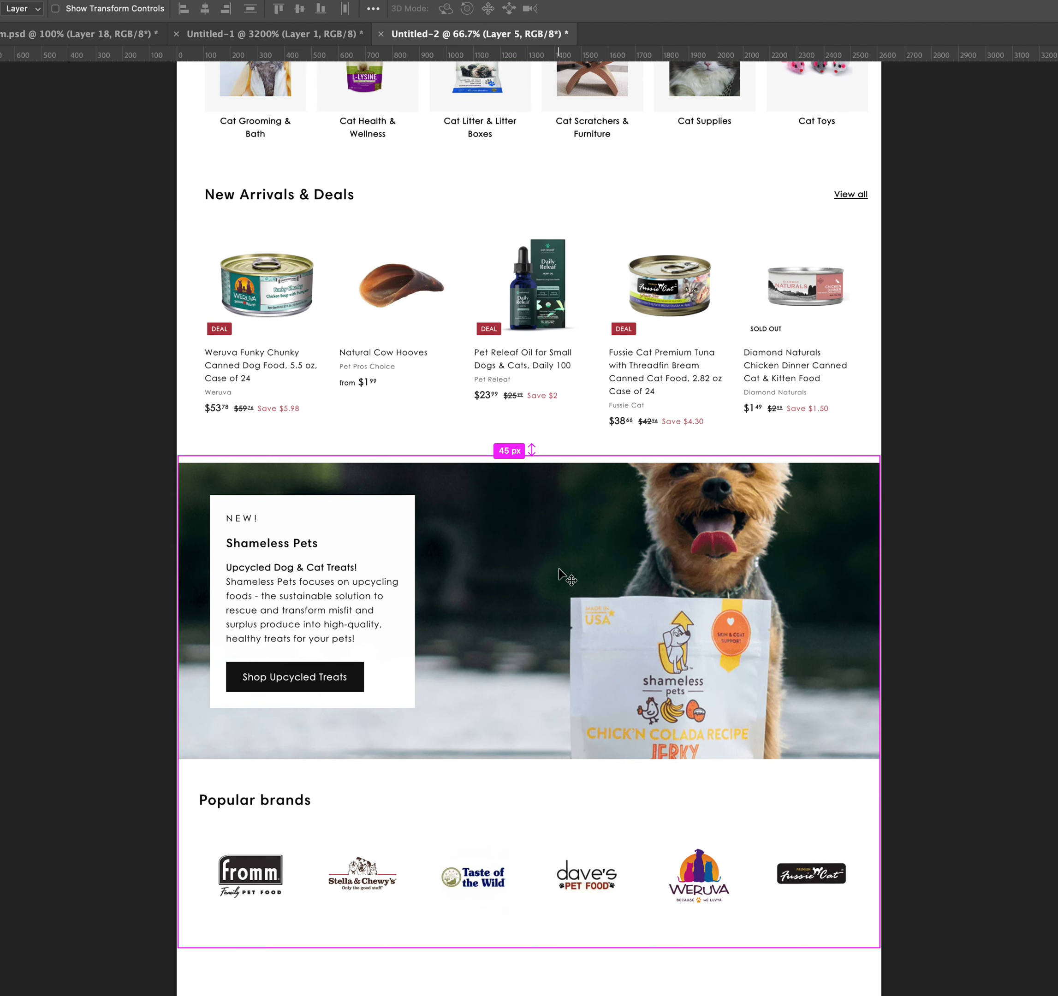
{"action": "key", "text": "ctrl+t"}
{"action": "left_click_drag", "start_coordinate": [879, 456], "coordinate": [884, 451]}
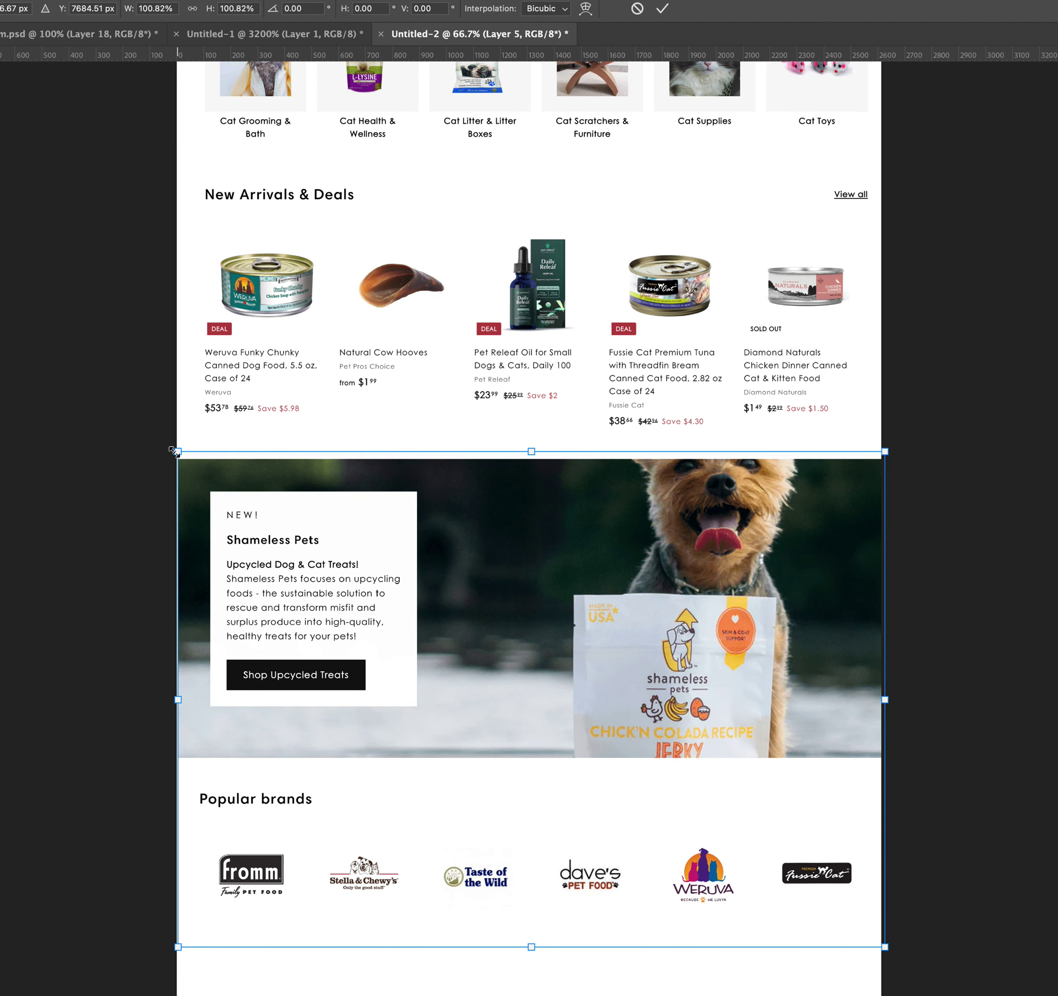
{"action": "left_click_drag", "start_coordinate": [169, 449], "coordinate": [174, 446]}
{"action": "key", "text": "Return"}
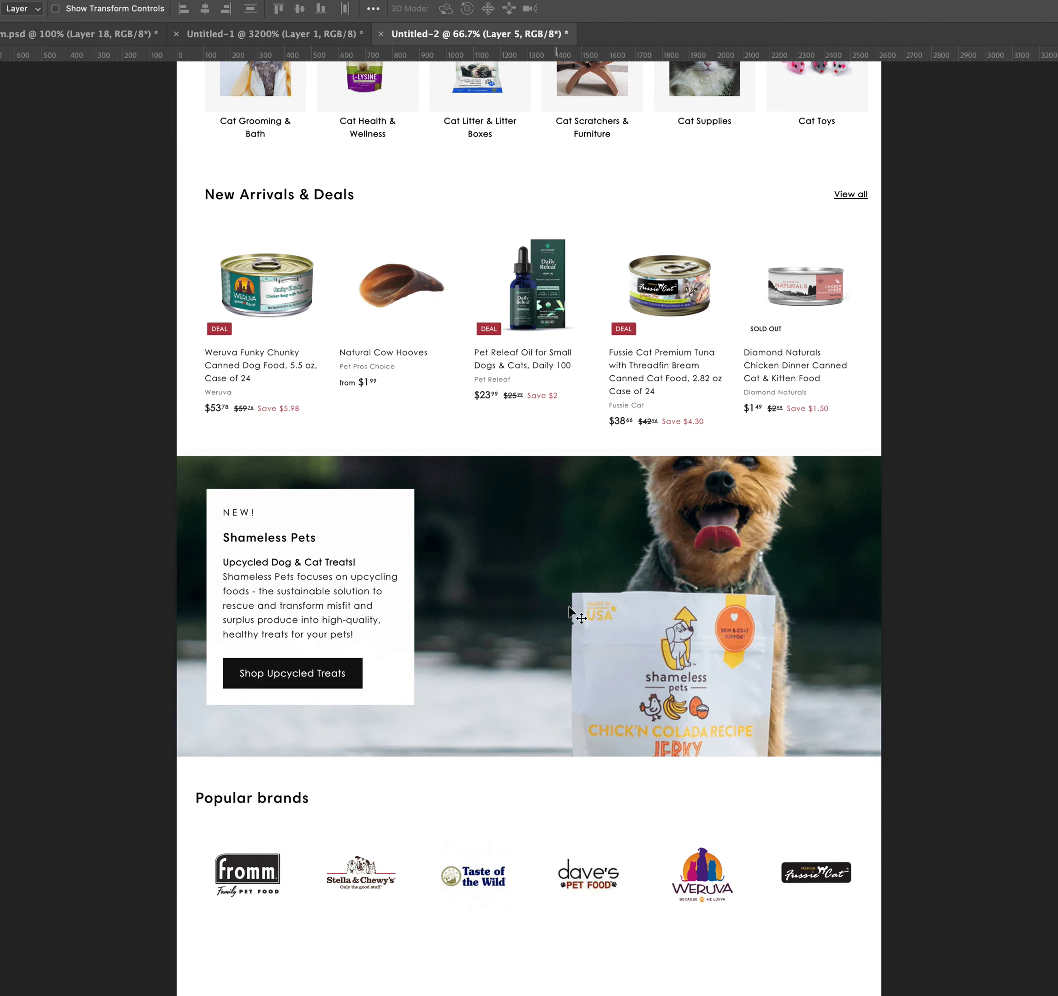
{"action": "scroll", "coordinate": [561, 585], "scroll_direction": "down", "scroll_amount": 10}
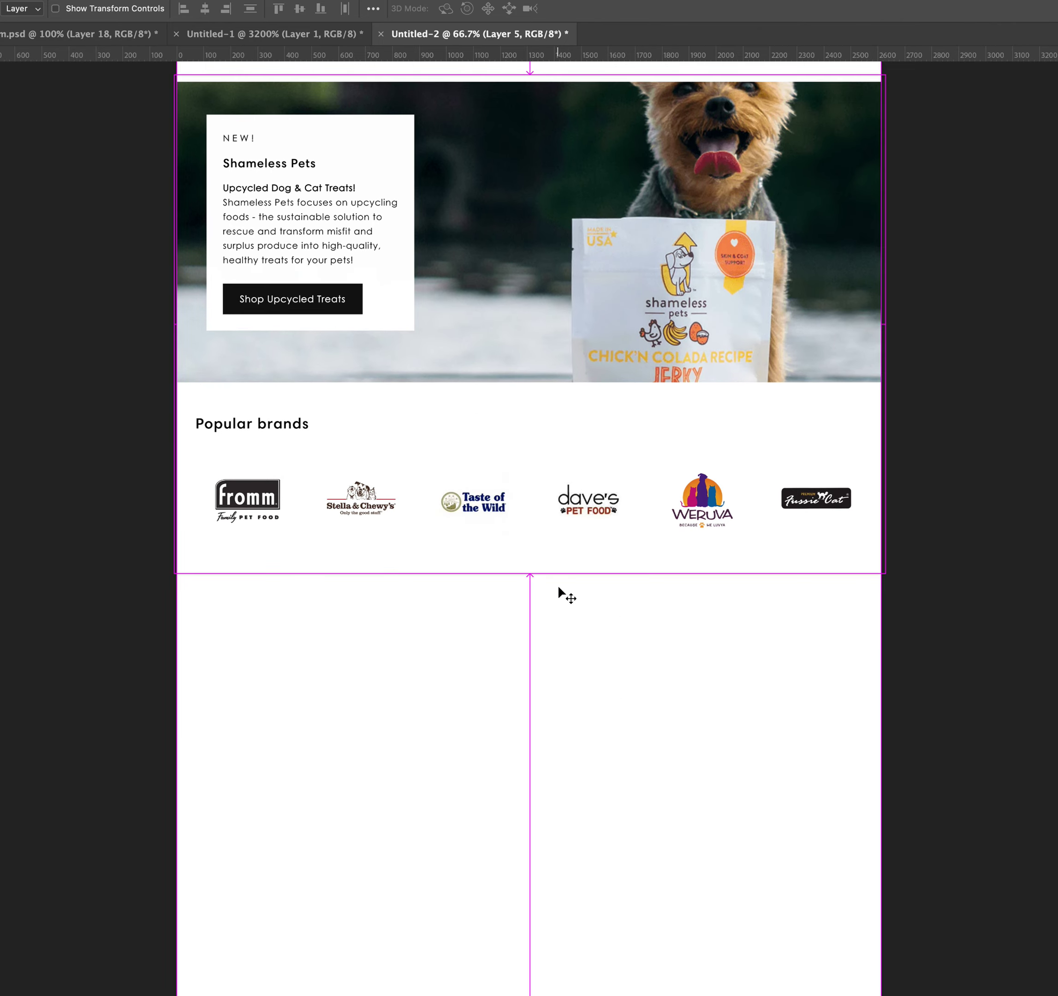
{"action": "key", "text": "super+Tab"}
{"action": "scroll", "coordinate": [552, 631], "scroll_direction": "down", "scroll_amount": 8}
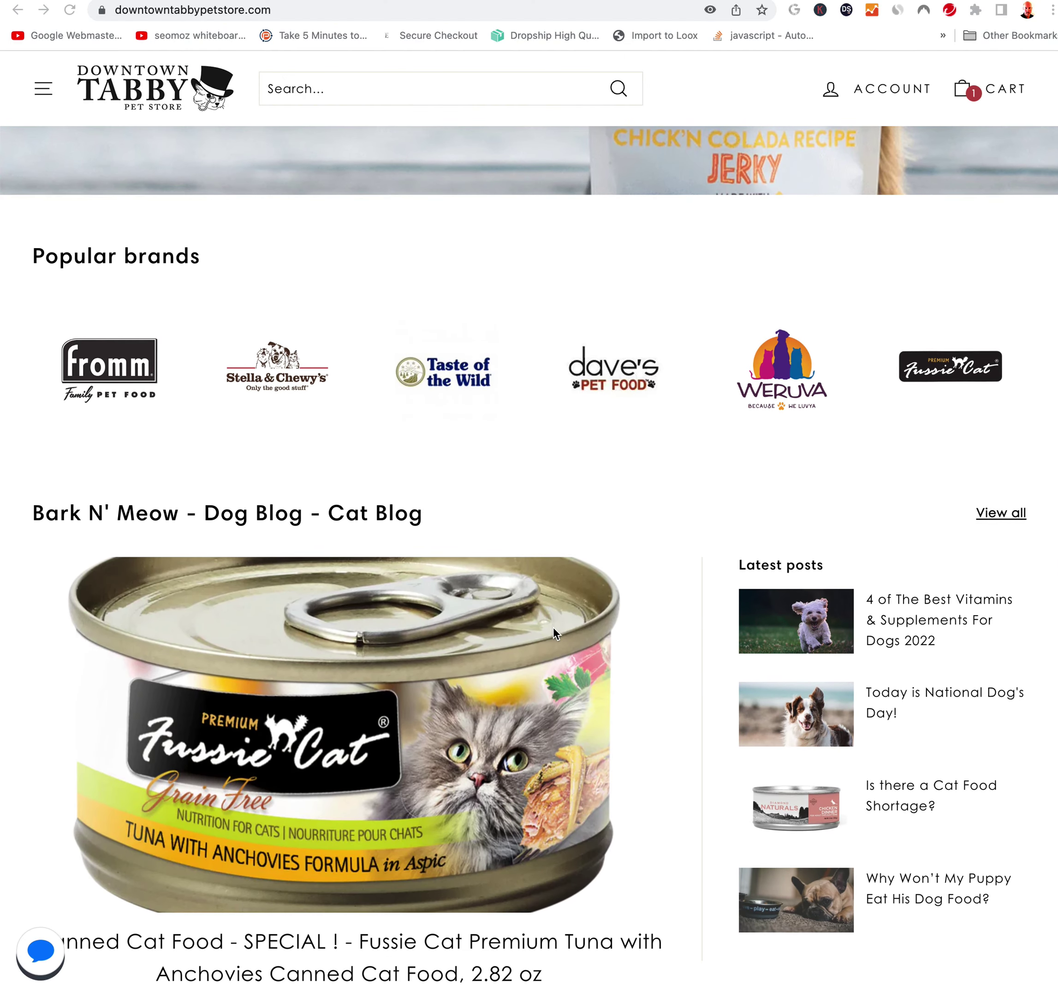
{"action": "scroll", "coordinate": [552, 626], "scroll_direction": "down", "scroll_amount": 2}
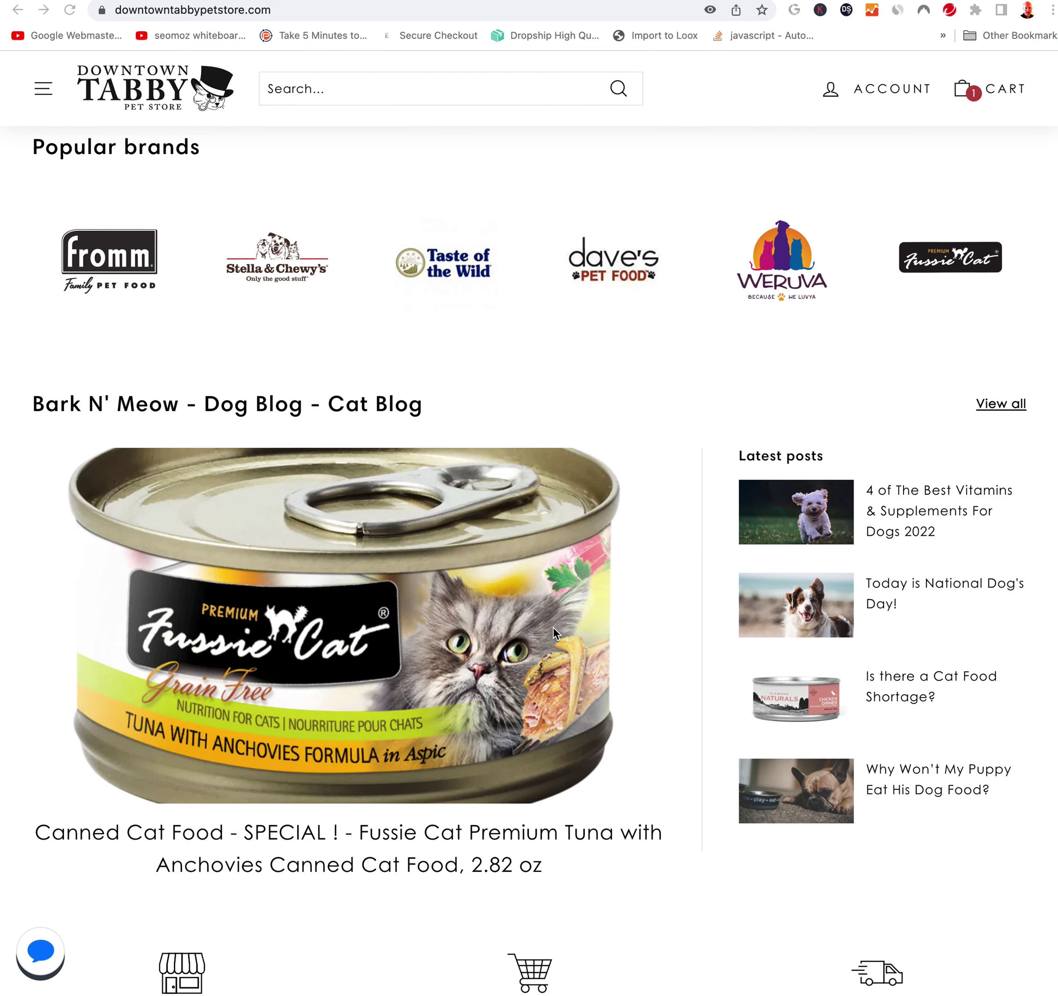
{"action": "key", "text": "super+shift+4"}
{"action": "left_click_drag", "start_coordinate": [3, 134], "coordinate": [1055, 919]}
{"action": "key", "text": "super+Tab"}
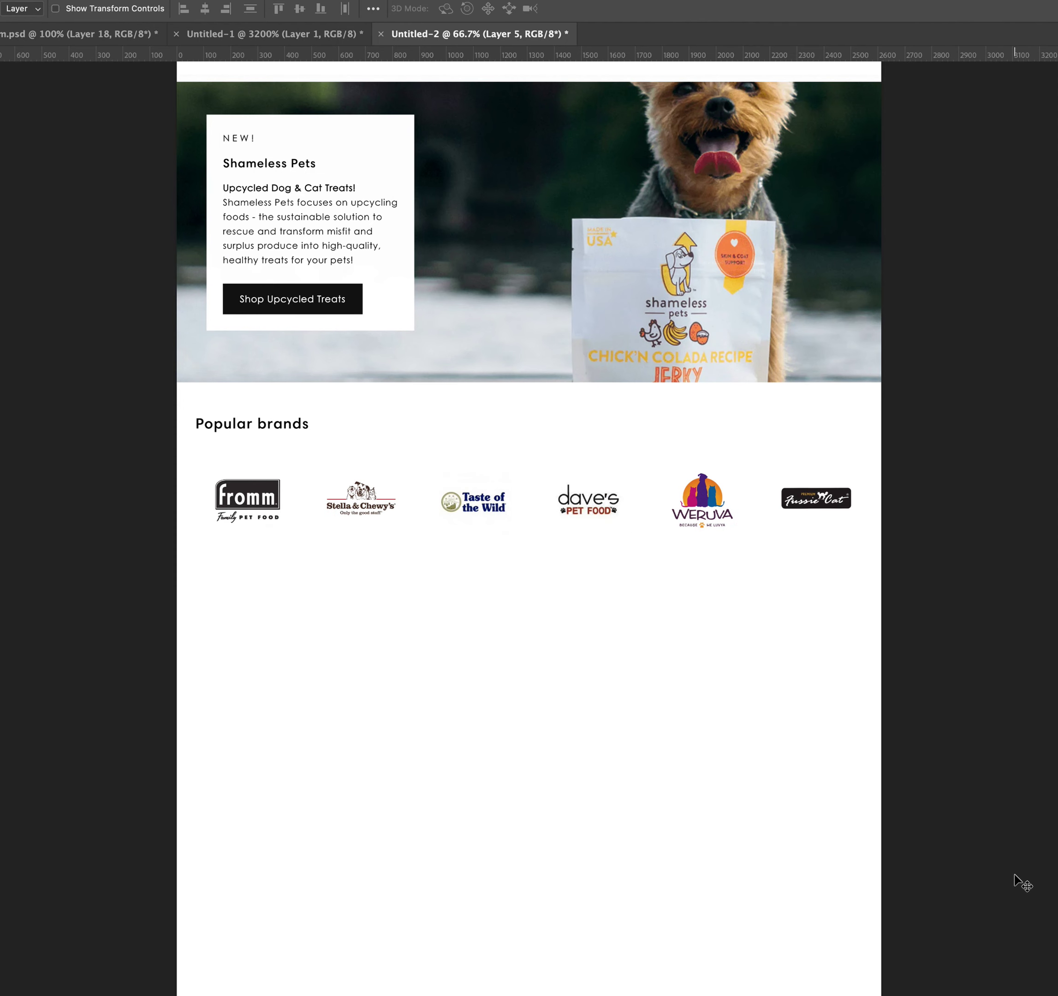
{"action": "left_click_drag", "start_coordinate": [765, 830], "coordinate": [766, 832]}
- Switch to Chrome and capture the Bark N' Meow blog section, from its heading to the canned cat food caption
{"action": "key", "text": "super+Tab"}
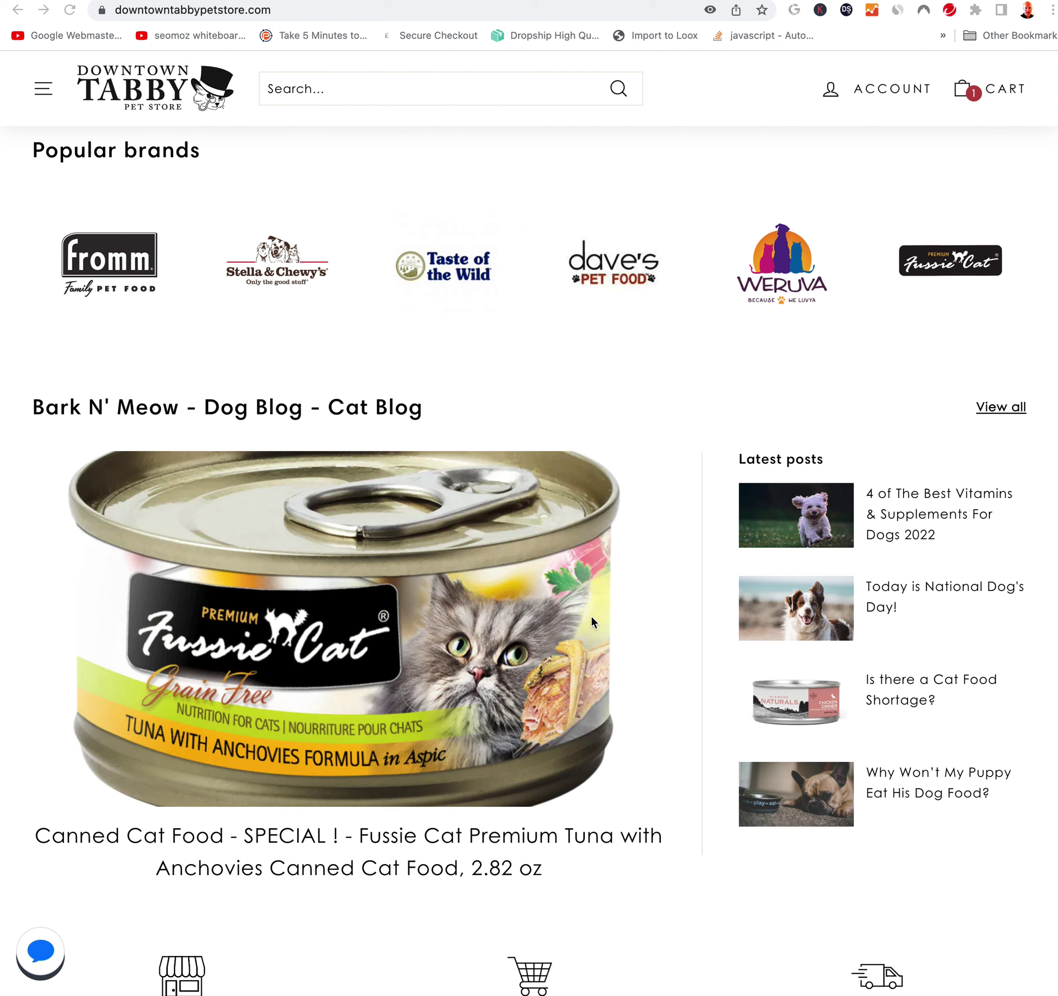
{"action": "scroll", "coordinate": [599, 617], "scroll_direction": "down", "scroll_amount": 4}
{"action": "scroll", "coordinate": [599, 617], "scroll_direction": "down", "scroll_amount": 2}
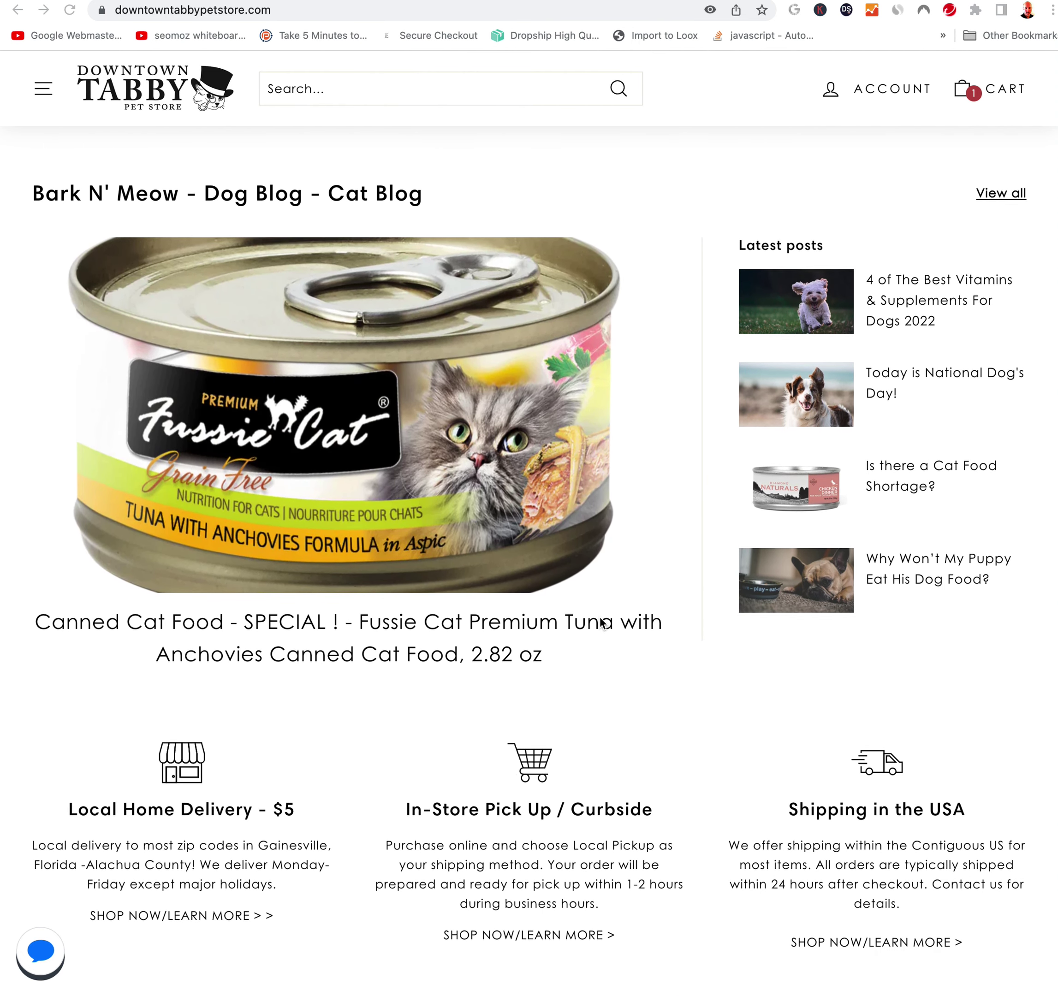
{"action": "key", "text": "super+shift+4"}
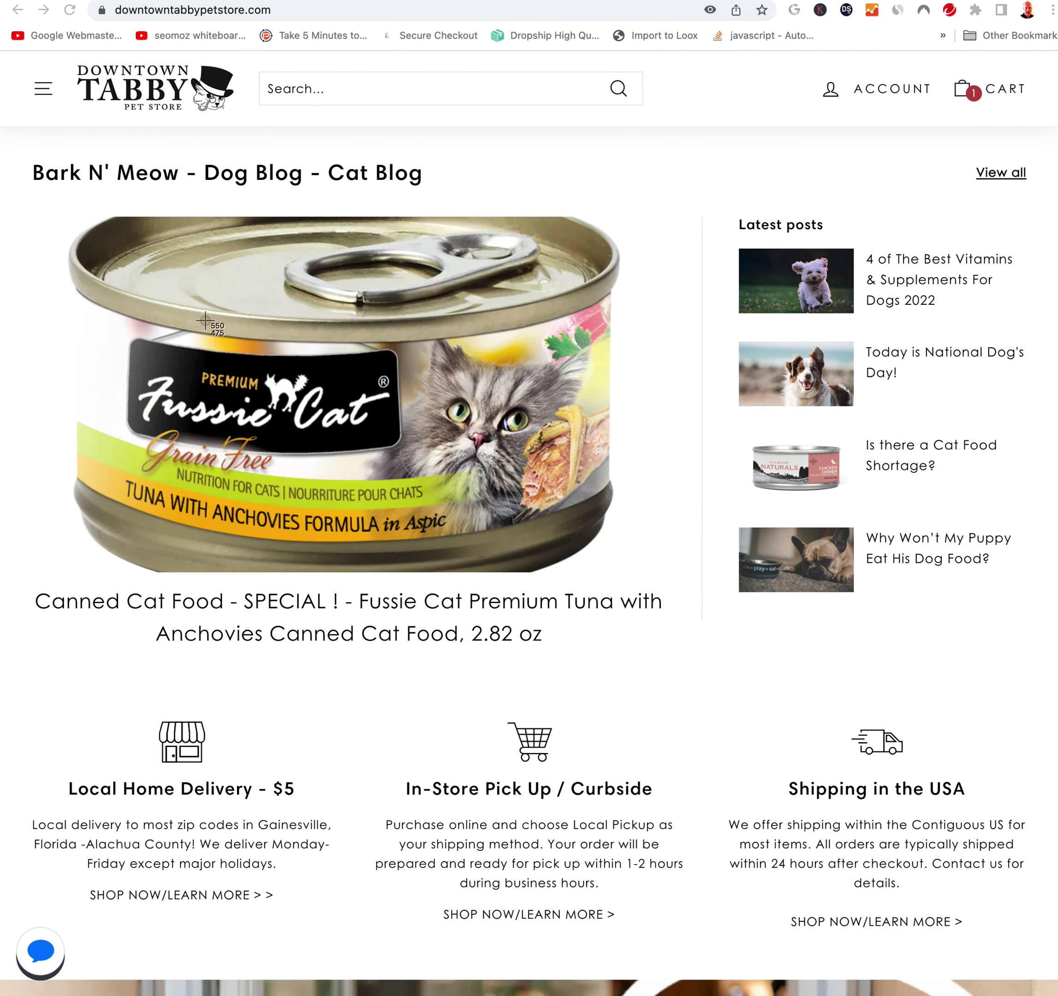
{"action": "left_click_drag", "start_coordinate": [11, 141], "coordinate": [1049, 689]}
- Switch to Photoshop, paste the blog capture below the Popular brands row and nudge it left into alignment
{"action": "key", "text": "super+Tab"}
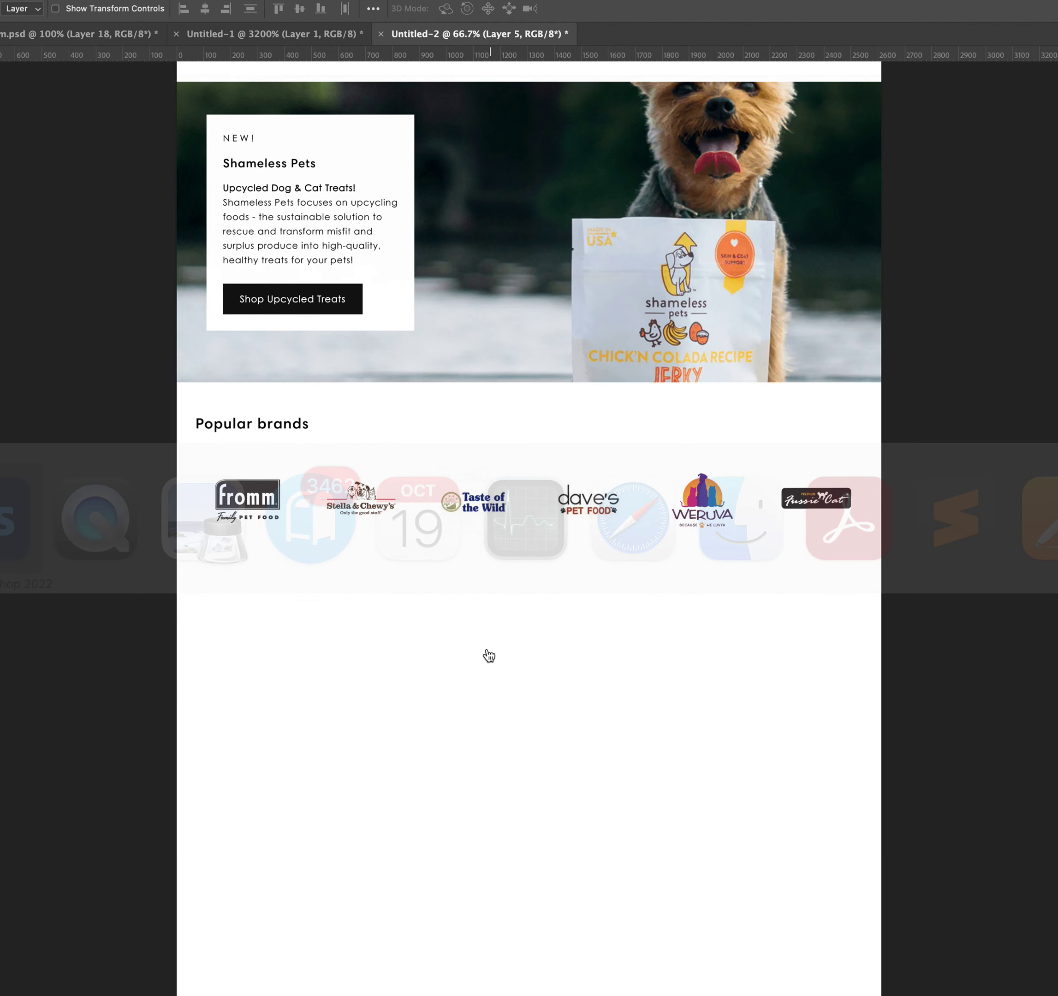
{"action": "key", "text": "super+v"}
{"action": "left_click_drag", "start_coordinate": [473, 486], "coordinate": [478, 671]}
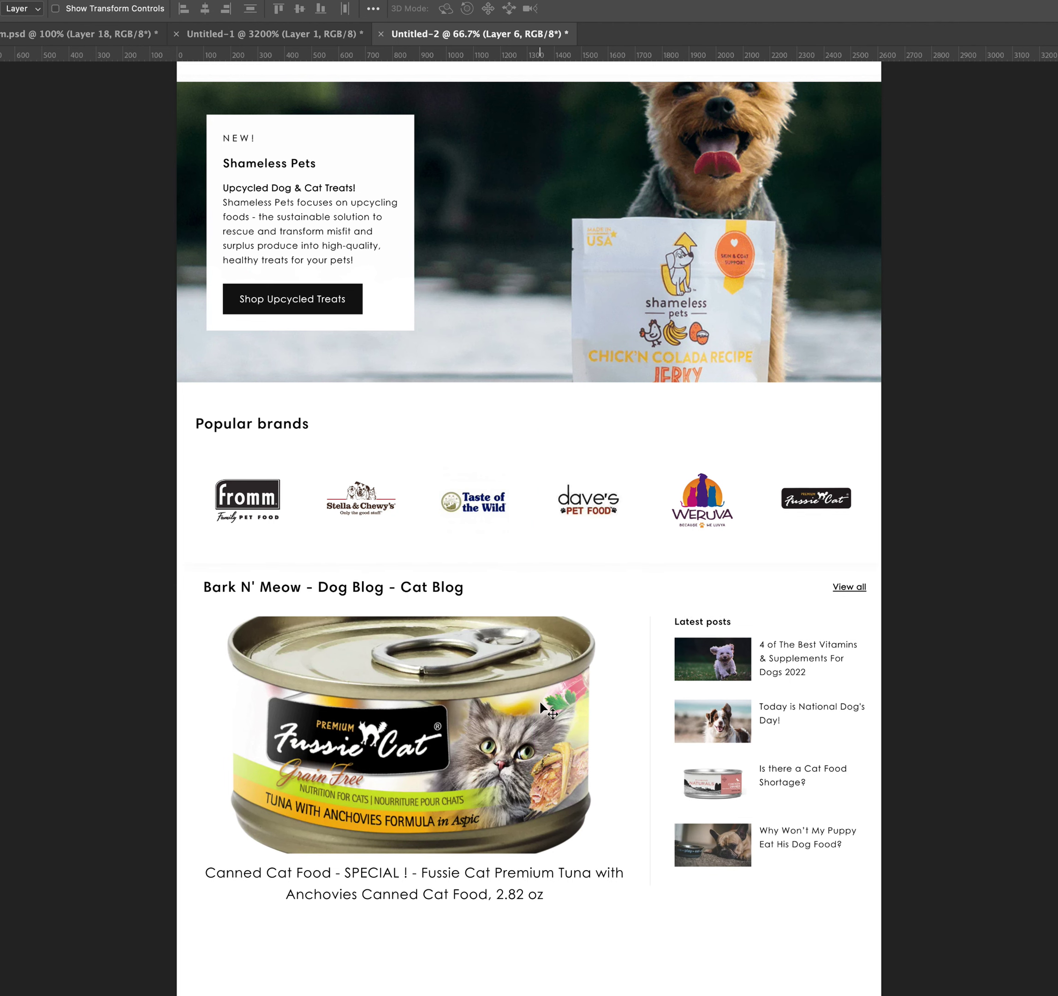
{"action": "key", "text": "Left"}
{"action": "key", "text": "Left"}
{"action": "key", "text": "Left"}
{"action": "key", "text": "Left"}
{"action": "key", "text": "Left"}
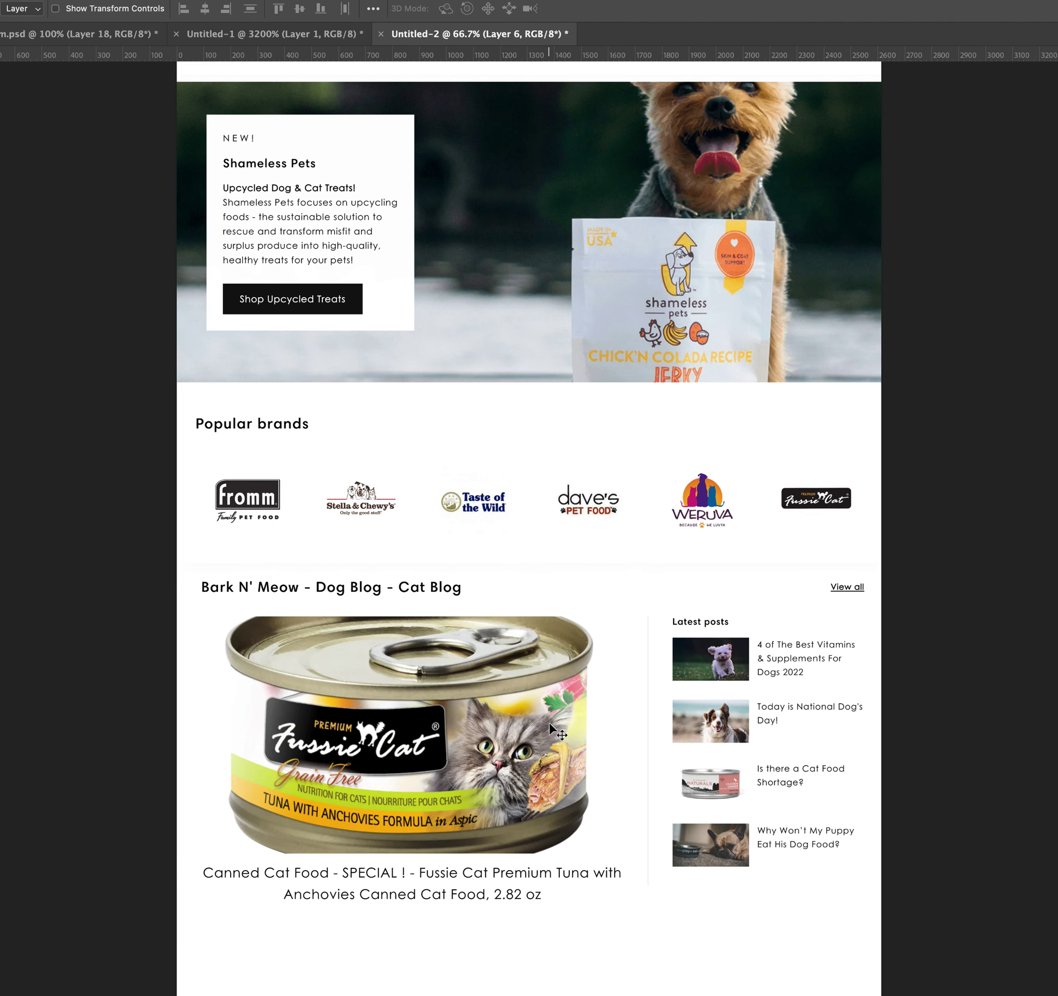
- Switch to Chrome and capture the delivery, pick-up and shipping columns together with the Welcome to Downtown Tabby banner
{"action": "scroll", "coordinate": [549, 721], "scroll_direction": "down", "scroll_amount": 6}
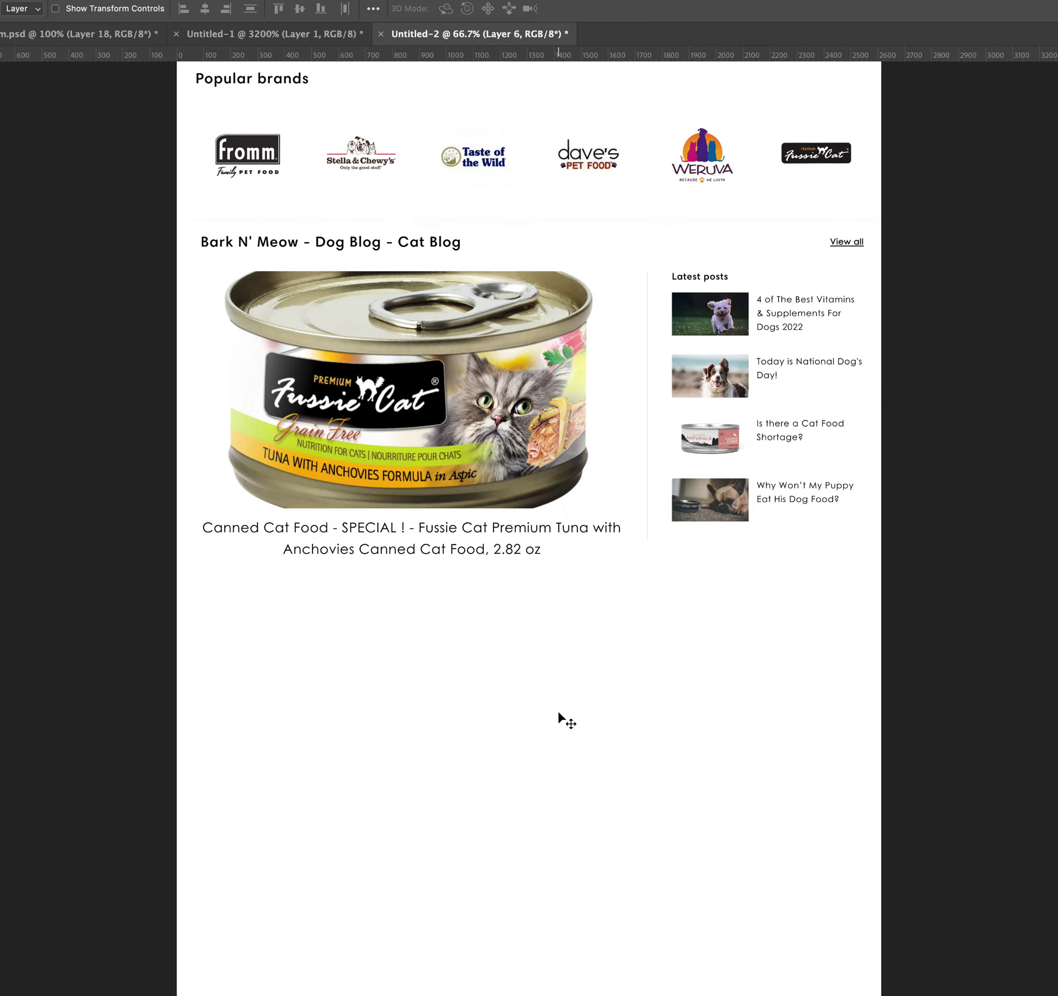
{"action": "key", "text": "super+Tab"}
{"action": "scroll", "coordinate": [534, 665], "scroll_direction": "down", "scroll_amount": 7}
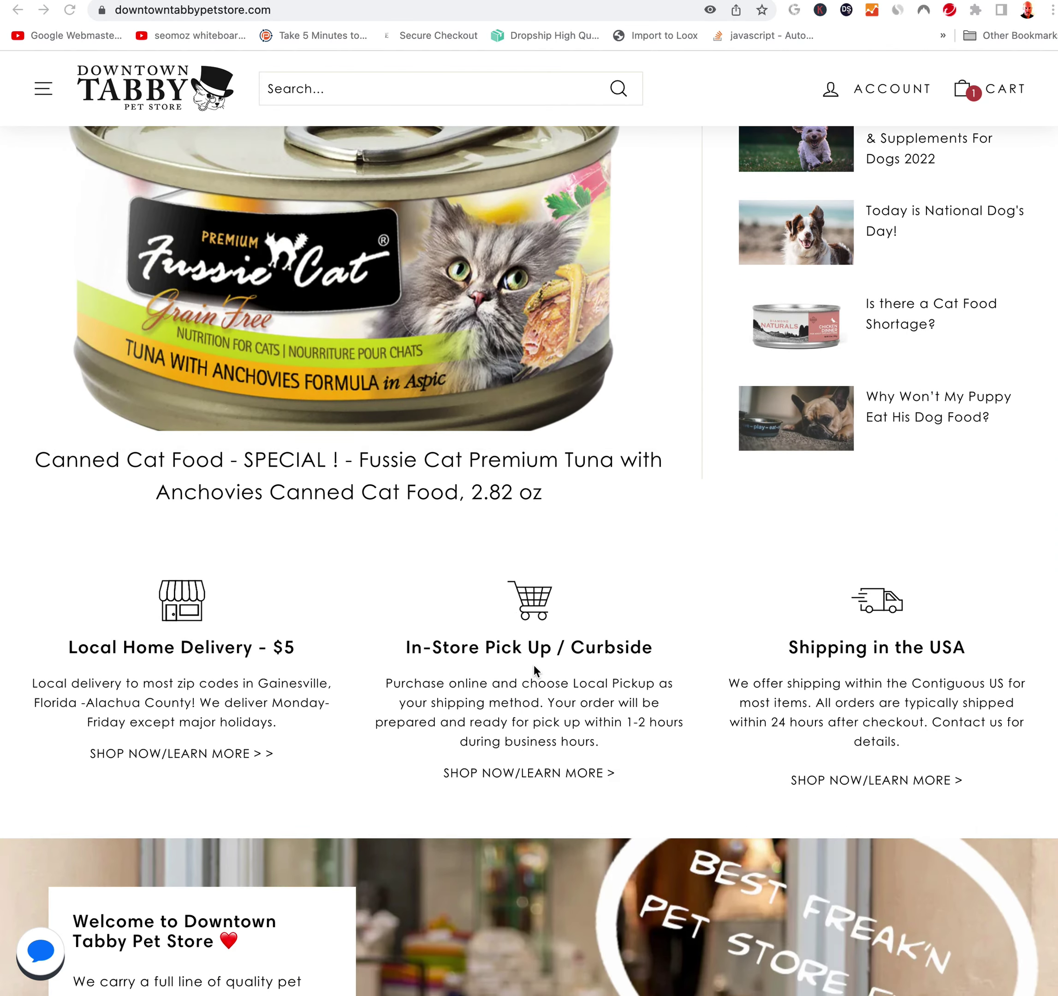
{"action": "scroll", "coordinate": [534, 665], "scroll_direction": "down", "scroll_amount": 3}
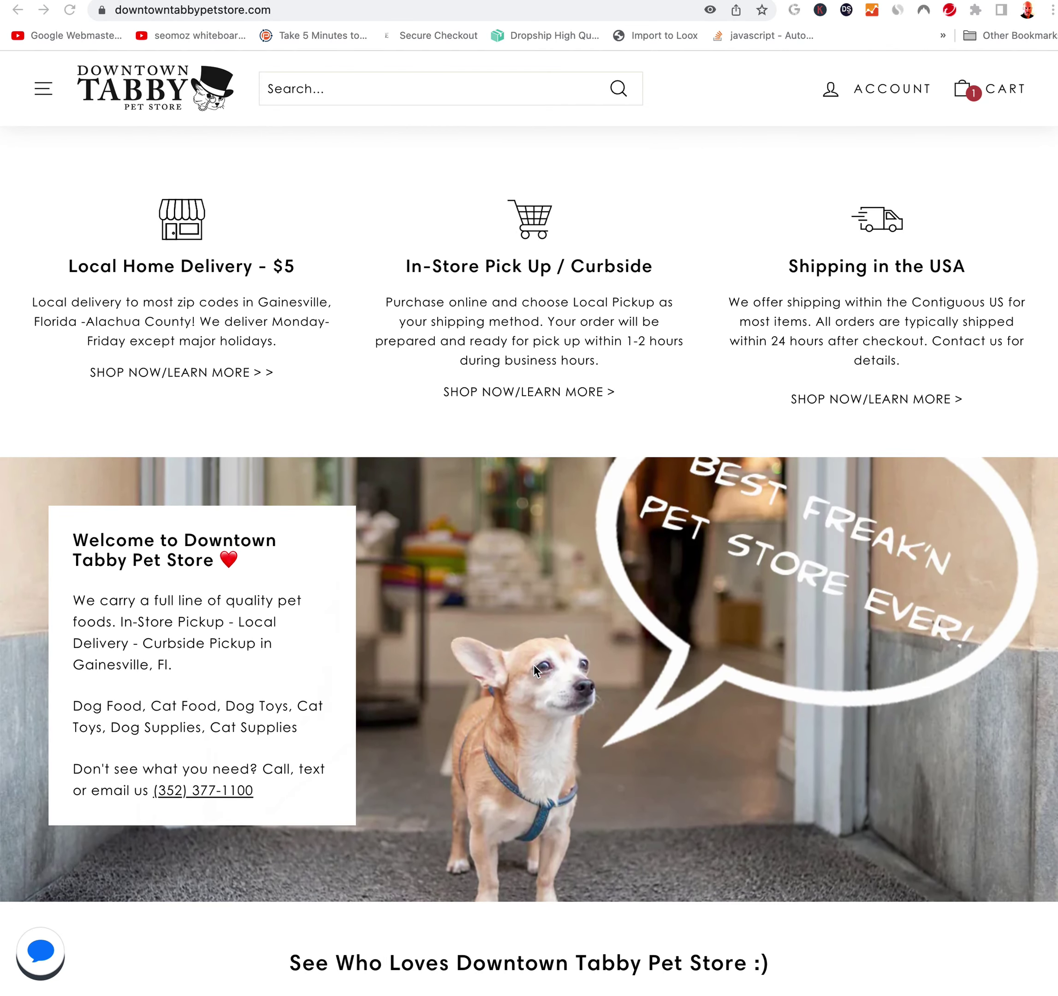
{"action": "key", "text": "super+shift+4"}
{"action": "left_click_drag", "start_coordinate": [7, 140], "coordinate": [1049, 923]}
- Switch to Photoshop, paste the delivery and welcome banner capture and position it below the blog section
{"action": "key", "text": "super+Tab"}
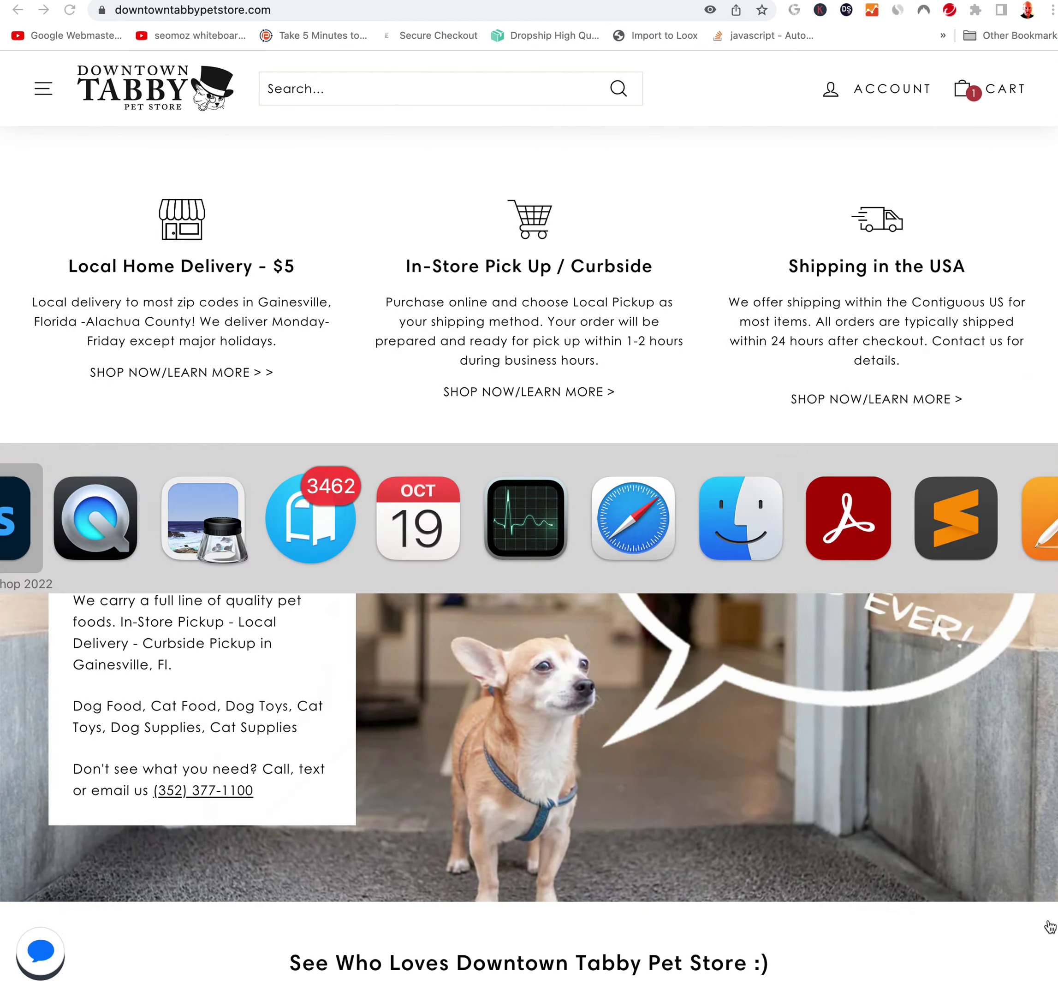
{"action": "key", "text": "super+v"}
{"action": "scroll", "coordinate": [651, 727], "scroll_direction": "down", "scroll_amount": 3}
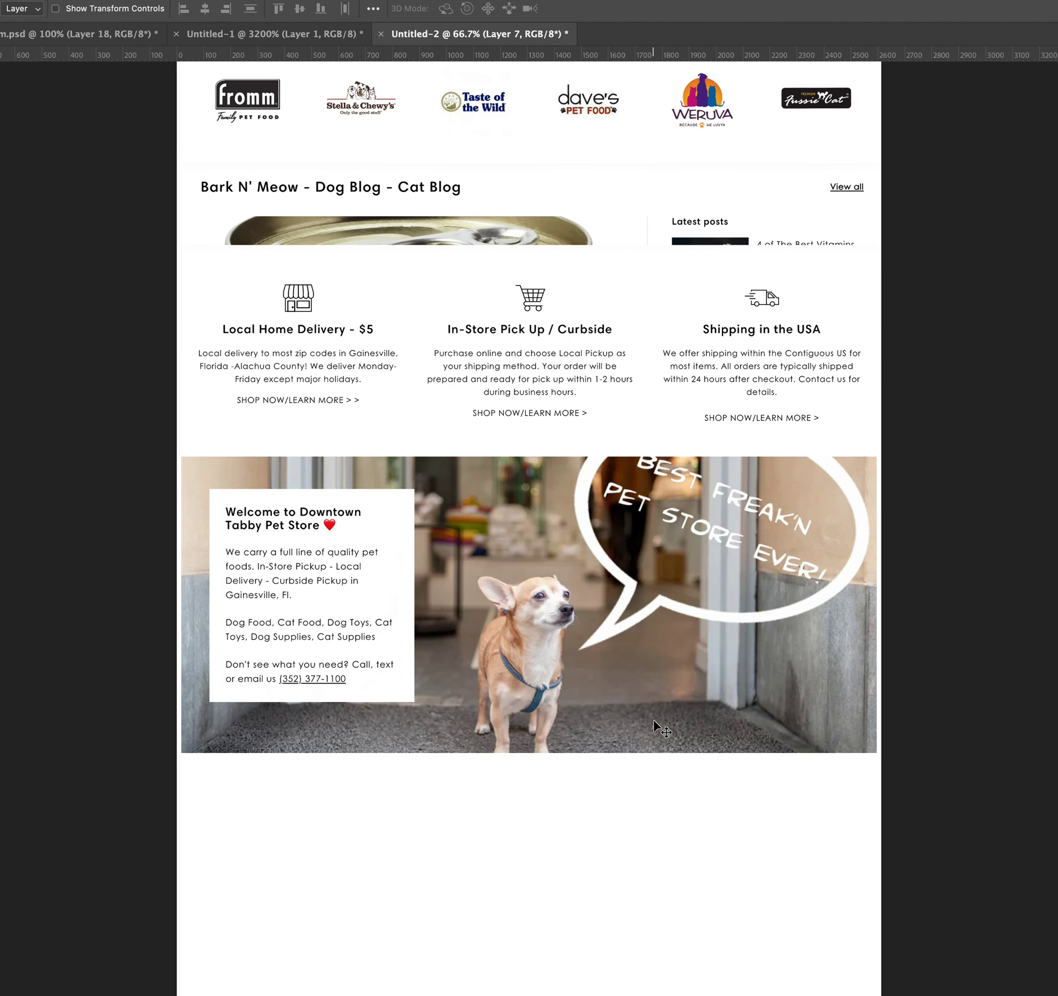
{"action": "left_click_drag", "start_coordinate": [588, 519], "coordinate": [534, 718]}
- Scale the welcome banner capture up slightly with Free Transform so it reaches the canvas's left edge
{"action": "scroll", "coordinate": [512, 703], "scroll_direction": "down", "scroll_amount": 2}
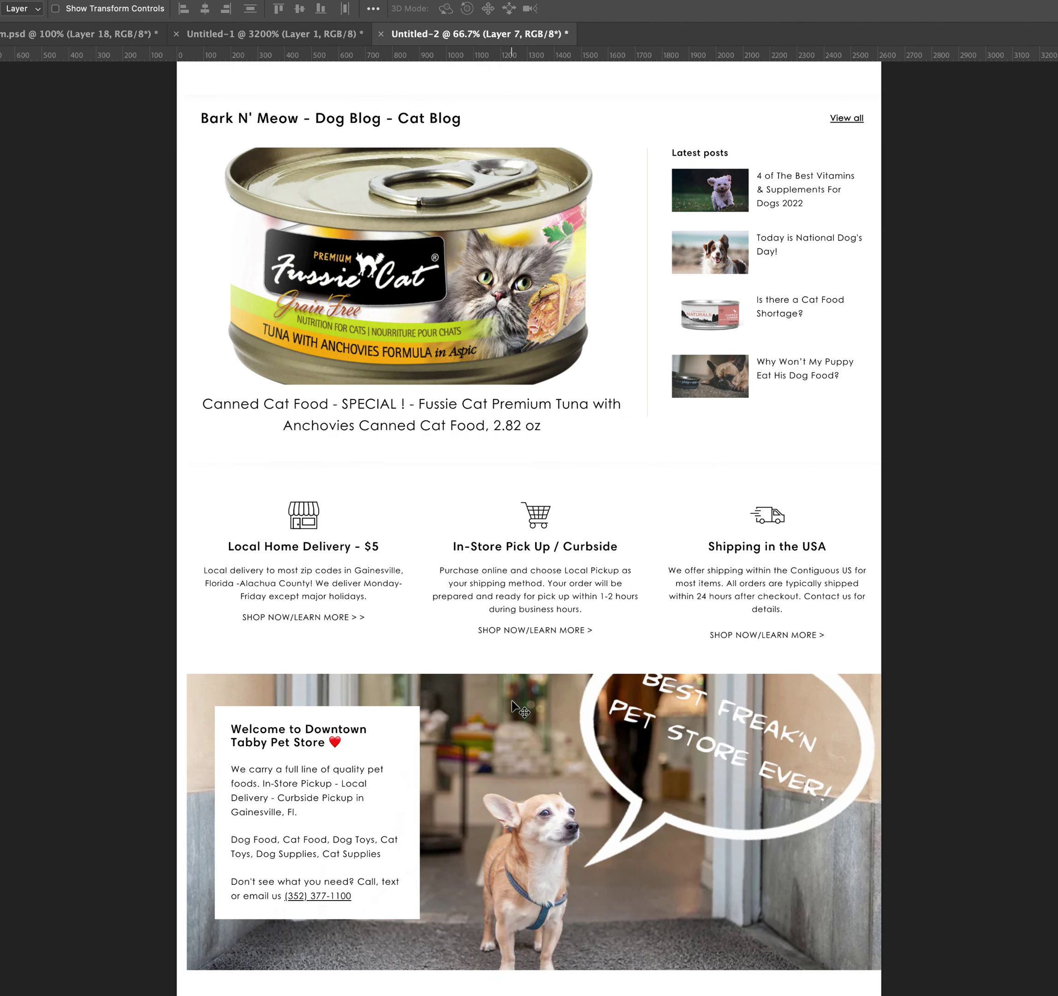
{"action": "key", "text": "ctrl+t"}
{"action": "left_click_drag", "start_coordinate": [183, 976], "coordinate": [177, 984]}
{"action": "key", "text": "Return"}
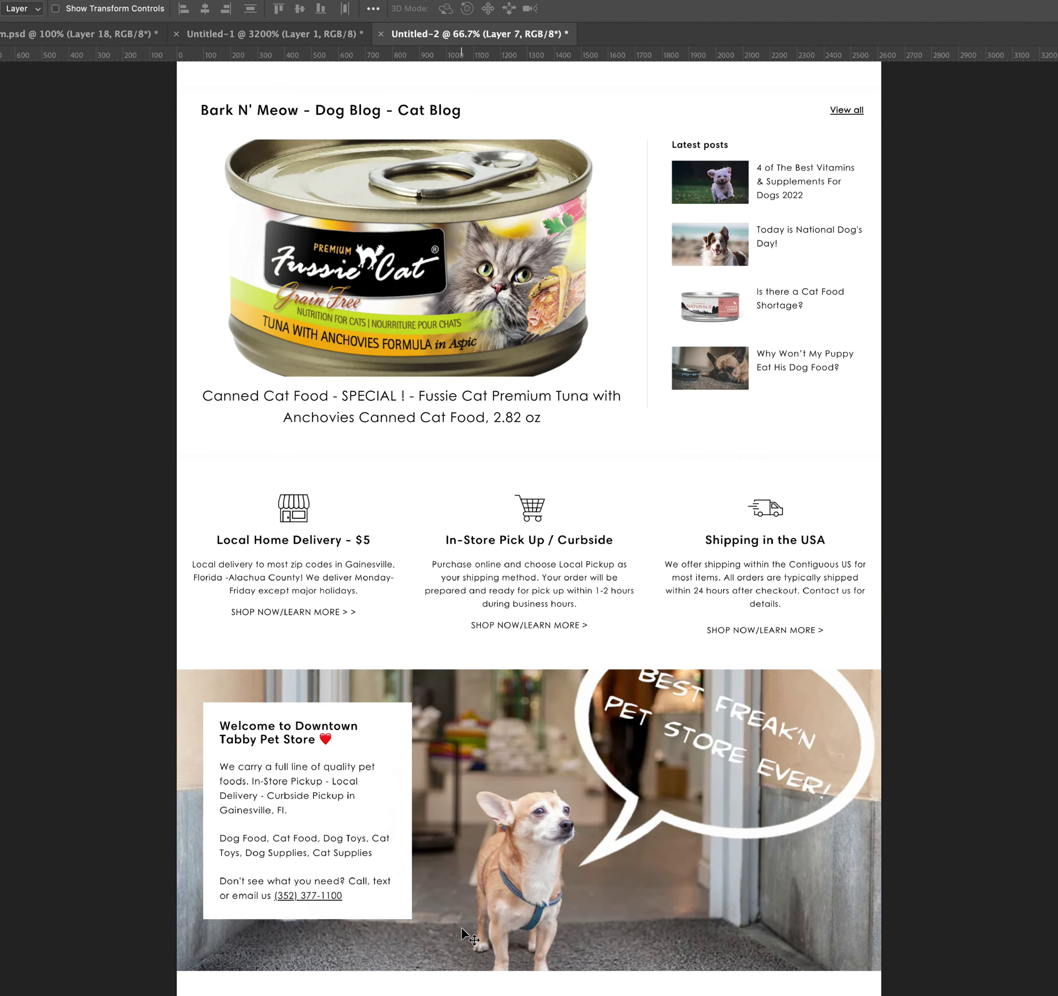
- Switch to Chrome and capture the customer testimonials together with the Bark N Meow Update signup box
{"action": "scroll", "coordinate": [462, 928], "scroll_direction": "down", "scroll_amount": 10}
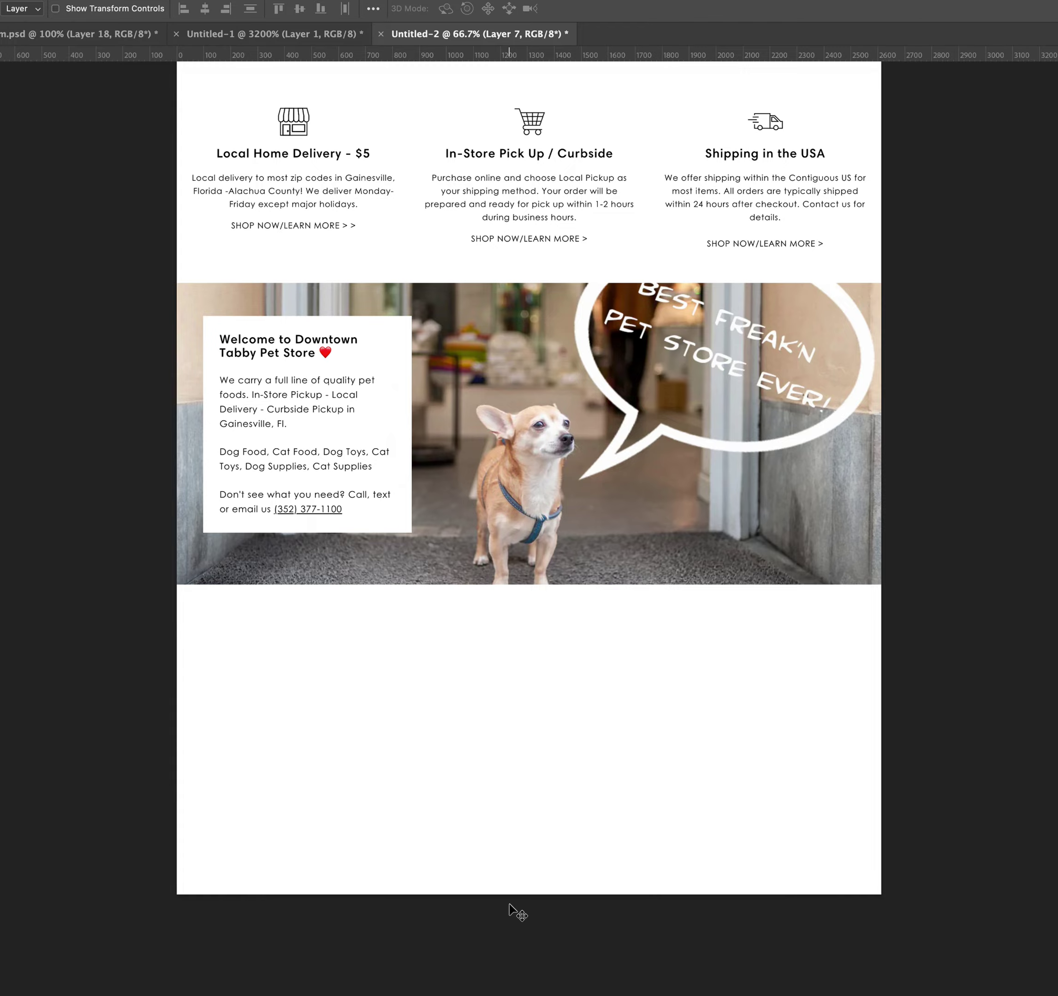
{"action": "key", "text": "super+Tab"}
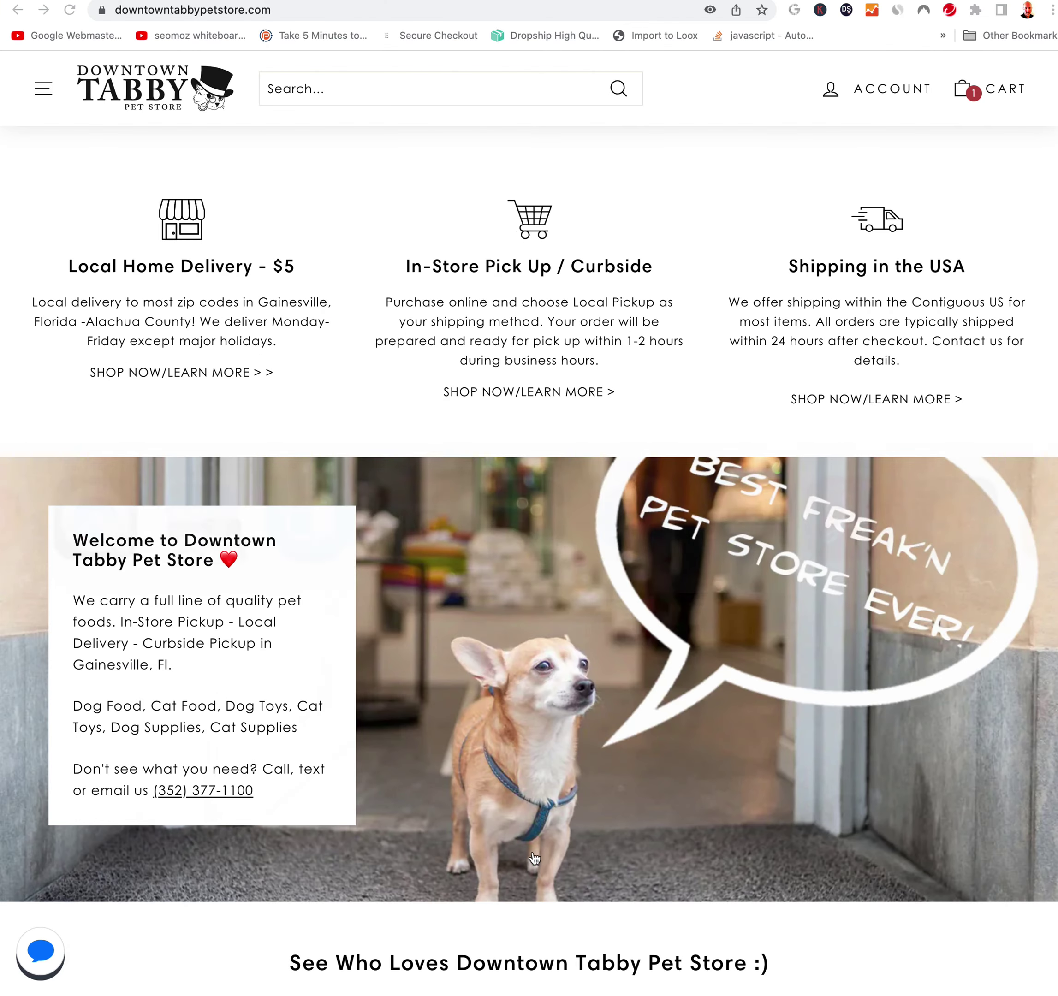
{"action": "scroll", "coordinate": [507, 814], "scroll_direction": "down", "scroll_amount": 12}
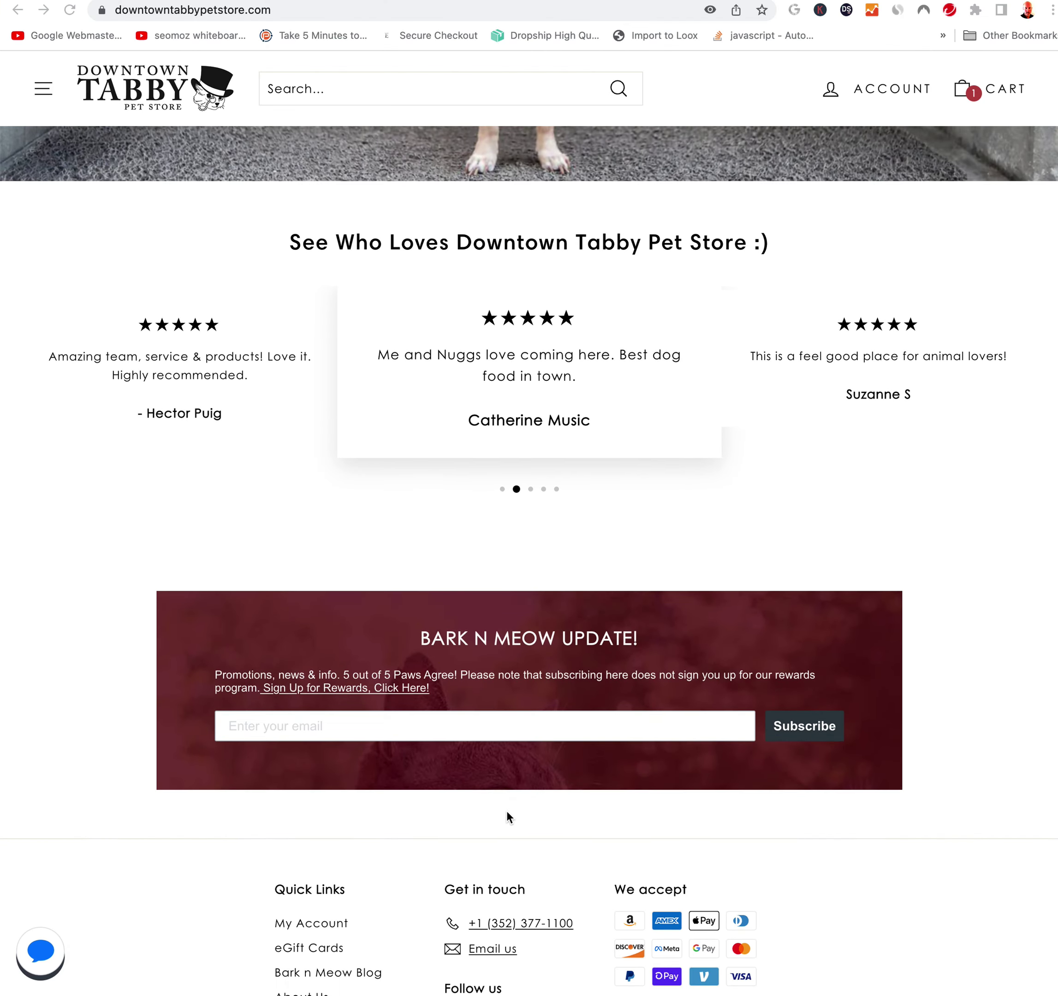
{"action": "scroll", "coordinate": [506, 812], "scroll_direction": "down", "scroll_amount": 2}
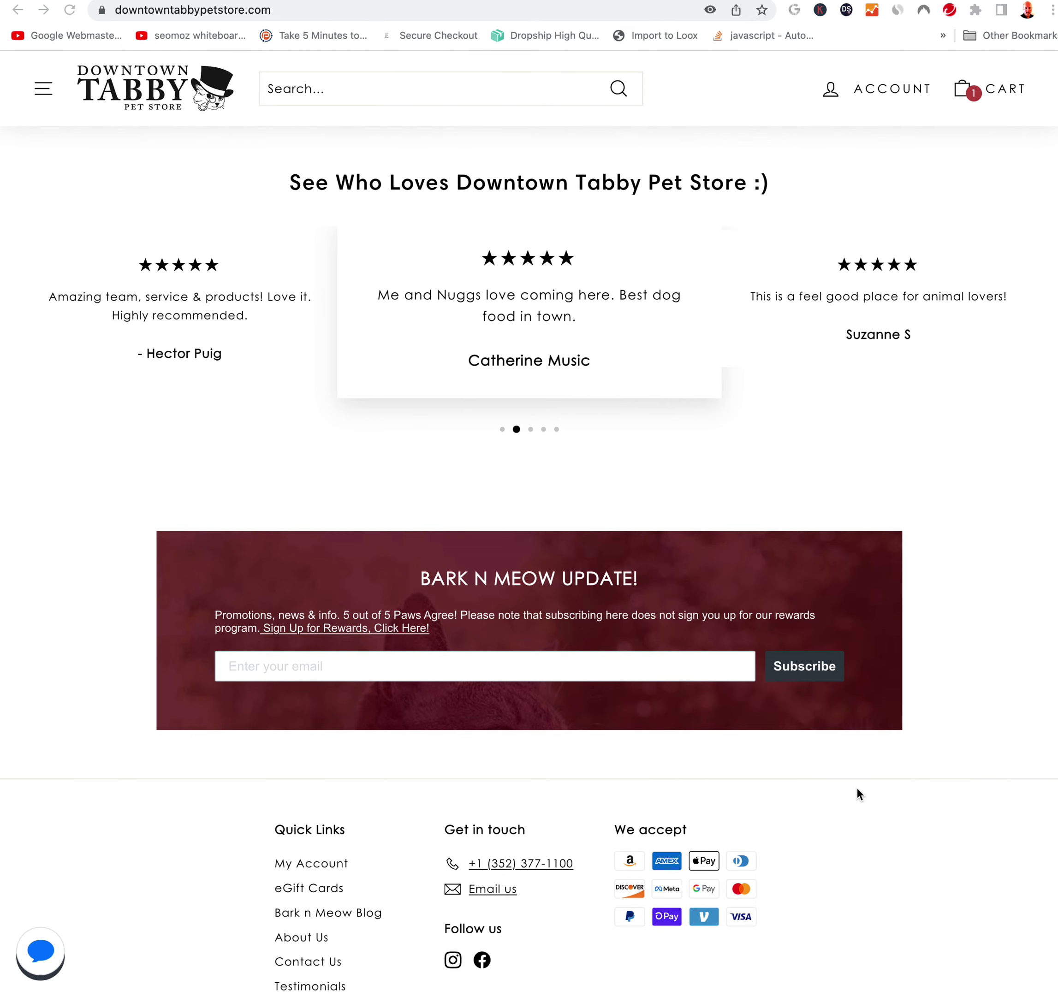
{"action": "key", "text": "super+shift+4"}
{"action": "left_click_drag", "start_coordinate": [6, 133], "coordinate": [1048, 766]}
- Switch to Photoshop and set the canvas height to 14000 pixels, extending it downward in white
{"action": "key", "text": "super+Tab"}
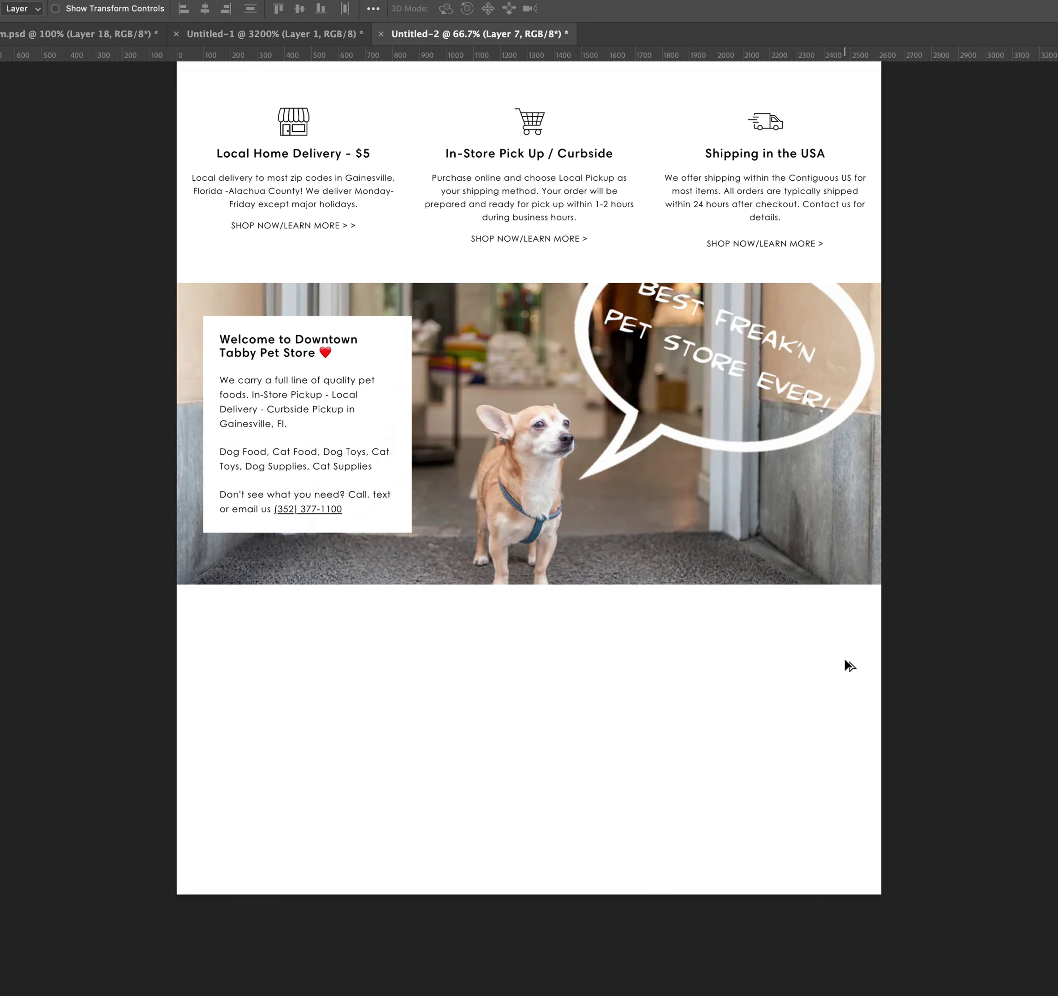
{"action": "key", "text": "super+alt+c"}
{"action": "double_click", "coordinate": [208, 352]}
{"action": "type", "text": "14000"}
{"action": "left_click", "coordinate": [223, 402]}
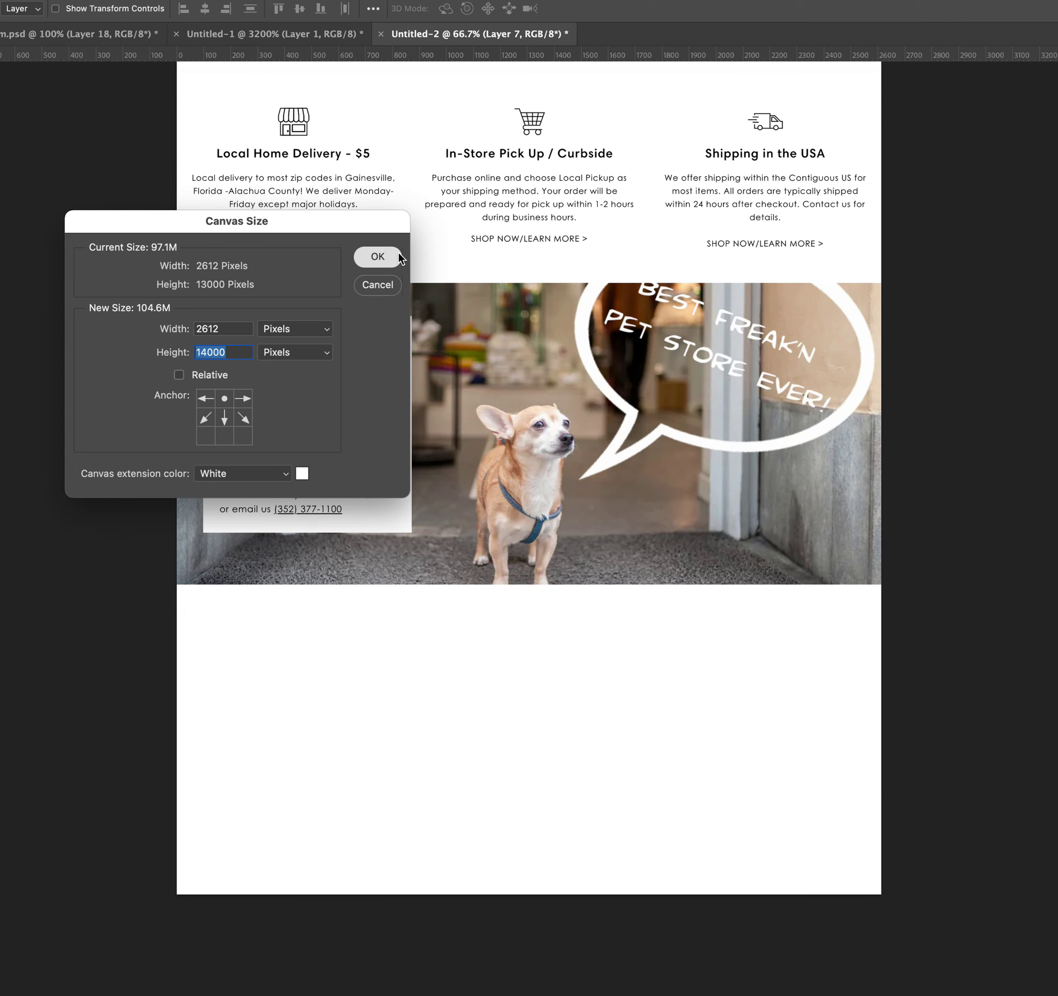
{"action": "left_click", "coordinate": [377, 256]}
- Paste the testimonials and signup capture and nudge it up into place directly beneath the welcome banner
{"action": "scroll", "coordinate": [535, 580], "scroll_direction": "down", "scroll_amount": 5}
{"action": "key", "text": "ctrl+v"}
{"action": "left_click_drag", "start_coordinate": [536, 526], "coordinate": [513, 574]}
{"action": "scroll", "coordinate": [513, 575], "scroll_direction": "down", "scroll_amount": 3}
{"action": "scroll", "coordinate": [513, 579], "scroll_direction": "down", "scroll_amount": 1}
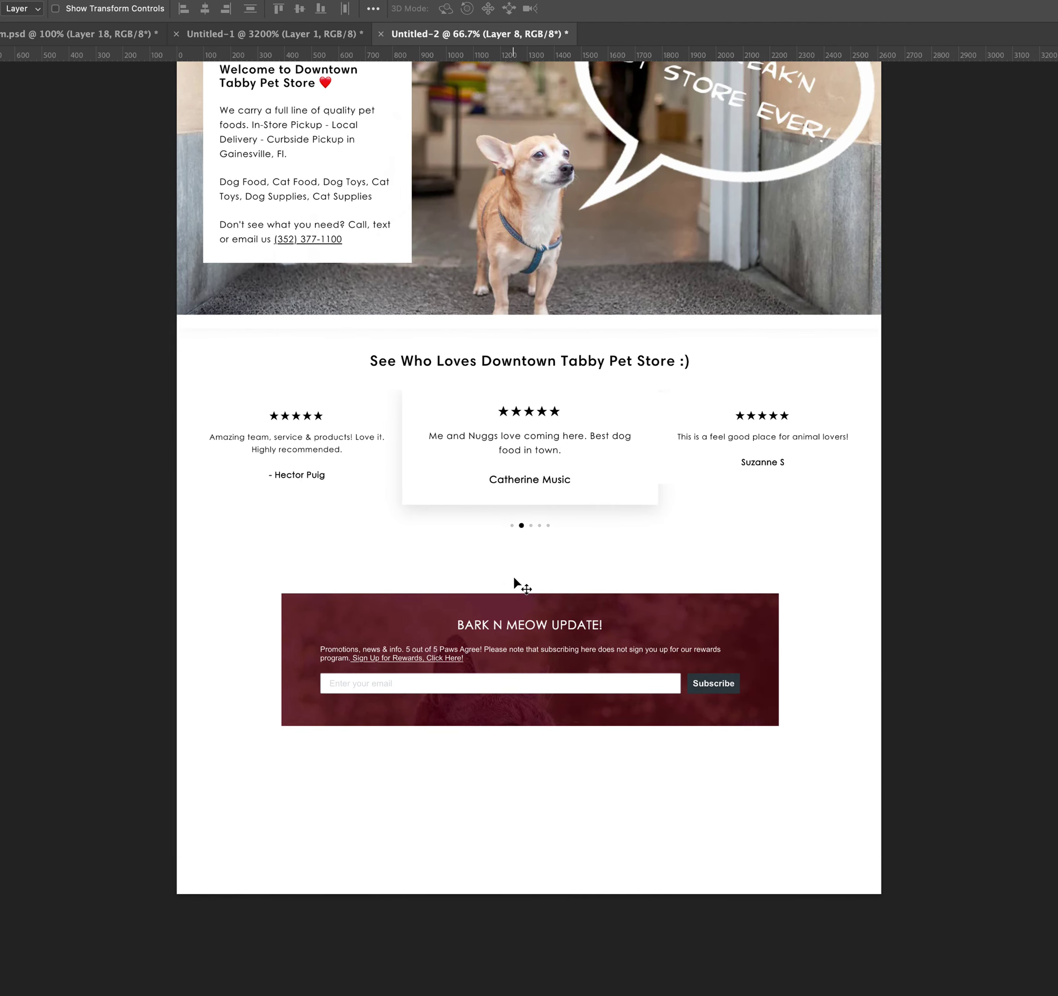
{"action": "key", "text": "Up"}
{"action": "key", "text": "Up"}
{"action": "key", "text": "Up"}
{"action": "key", "text": "Up"}
{"action": "key", "text": "Up"}
{"action": "key", "text": "Up"}
{"action": "key", "text": "Up"}
{"action": "key", "text": "Up"}
{"action": "key", "text": "Up"}
{"action": "key", "text": "Up"}
{"action": "key", "text": "Up"}
{"action": "key", "text": "Up"}
{"action": "key", "text": "Up"}
{"action": "key", "text": "Up"}
{"action": "key", "text": "Up"}
{"action": "key", "text": "Up"}
{"action": "key", "text": "Up"}
{"action": "key", "text": "Up"}
{"action": "key", "text": "Up"}
{"action": "key", "text": "Up"}
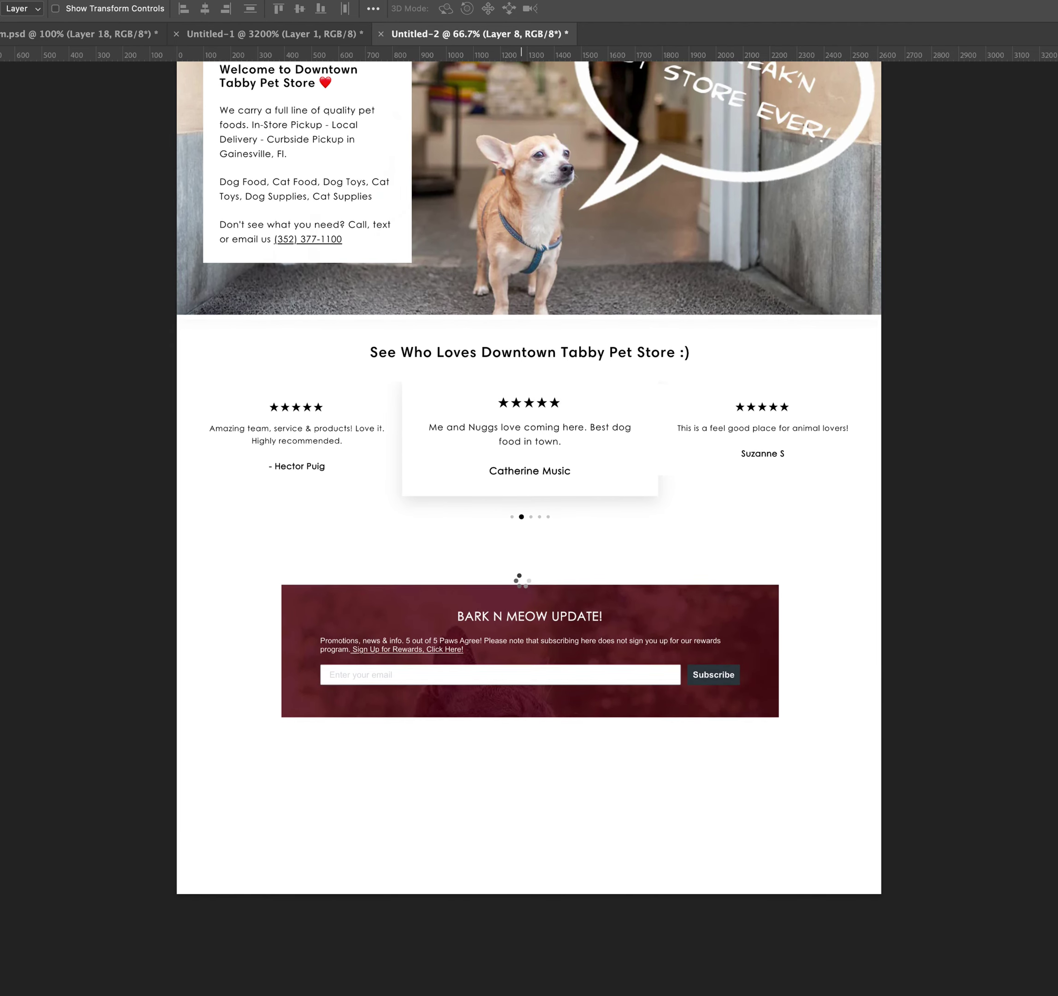
- Switch to Chrome, capture the page footer from the divider line to the copyright line, and return to Photoshop
{"action": "key", "text": "super+Tab"}
{"action": "scroll", "coordinate": [520, 579], "scroll_direction": "down", "scroll_amount": 5}
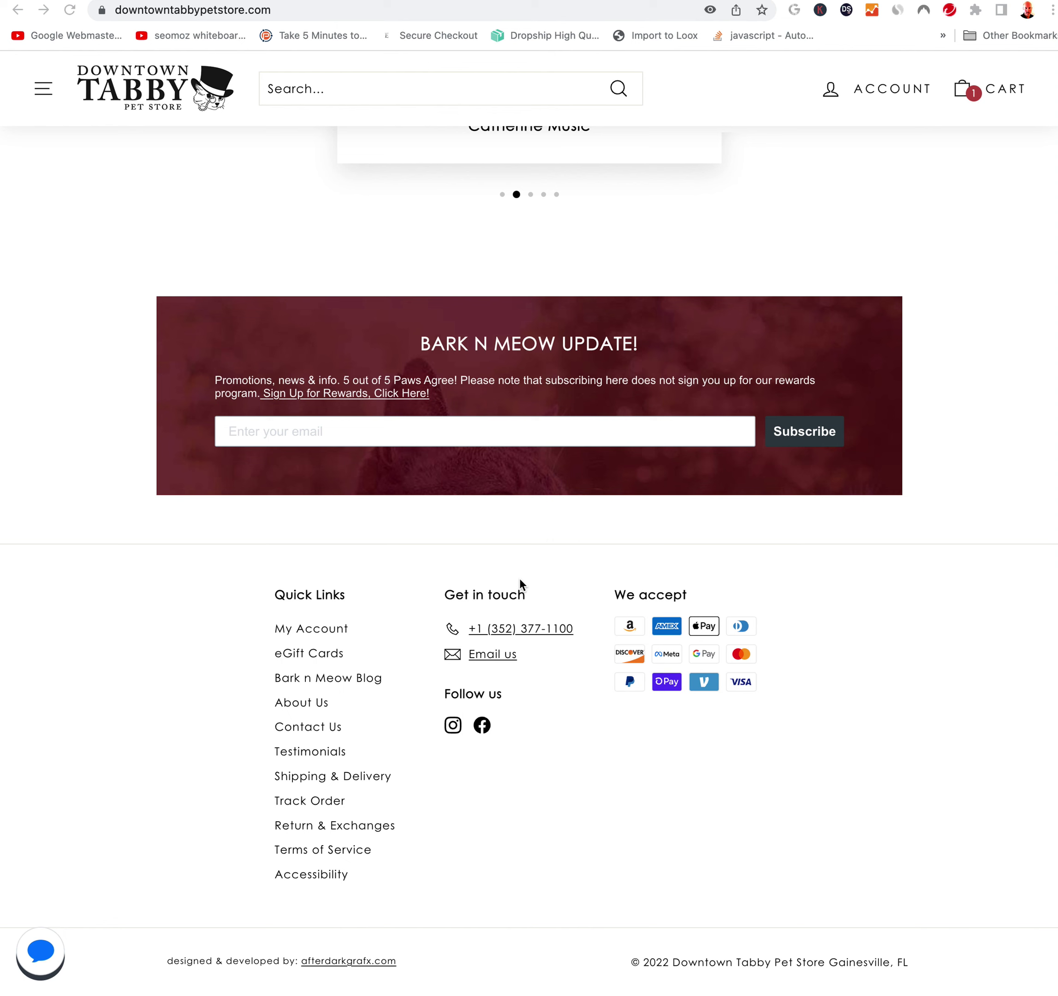
{"action": "key", "text": "super+shift+4"}
{"action": "left_click_drag", "start_coordinate": [3, 537], "coordinate": [1051, 993]}
{"action": "key", "text": "super+Tab"}
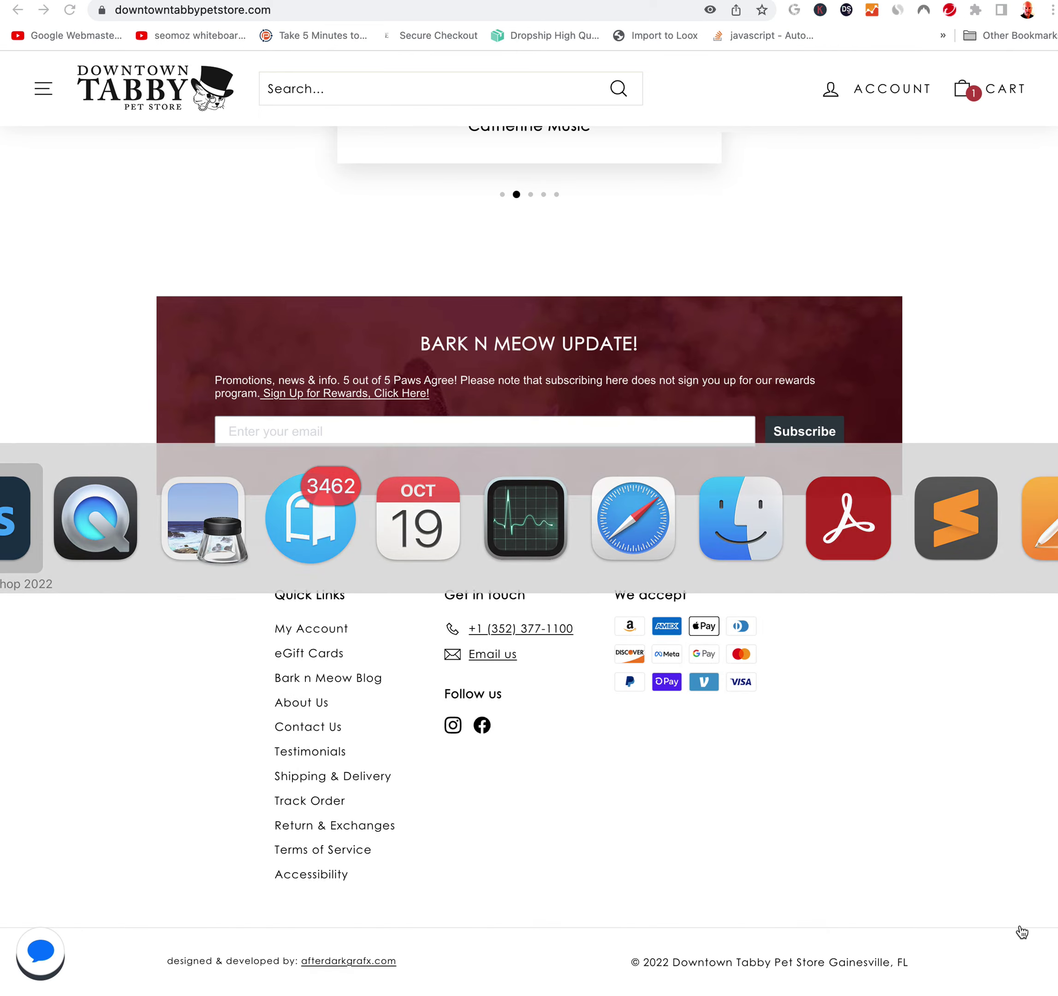
- Paste the footer capture directly beneath the signup box and extend the canvas downward to a height of 14500 pixels
{"action": "key", "text": "super+v"}
{"action": "left_click_drag", "start_coordinate": [536, 475], "coordinate": [538, 818]}
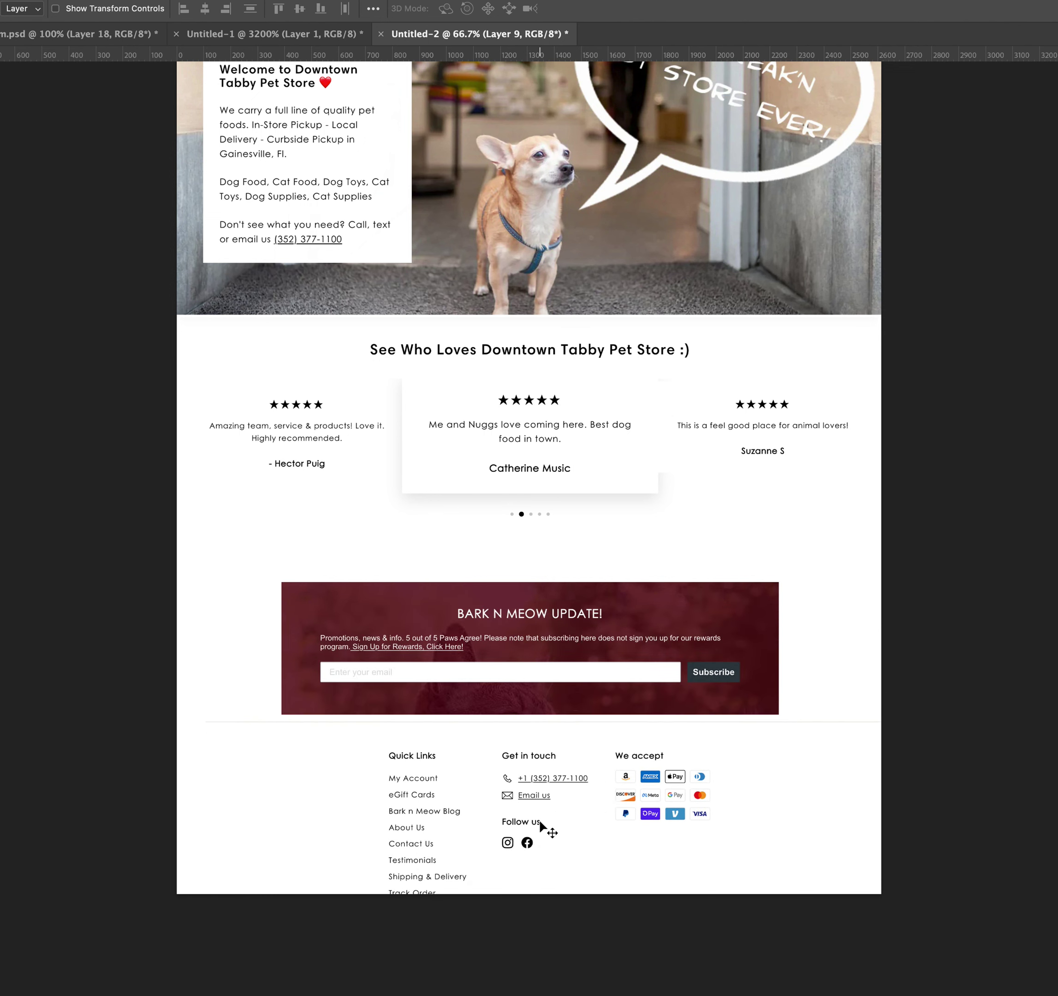
{"action": "key", "text": "super+alt+c"}
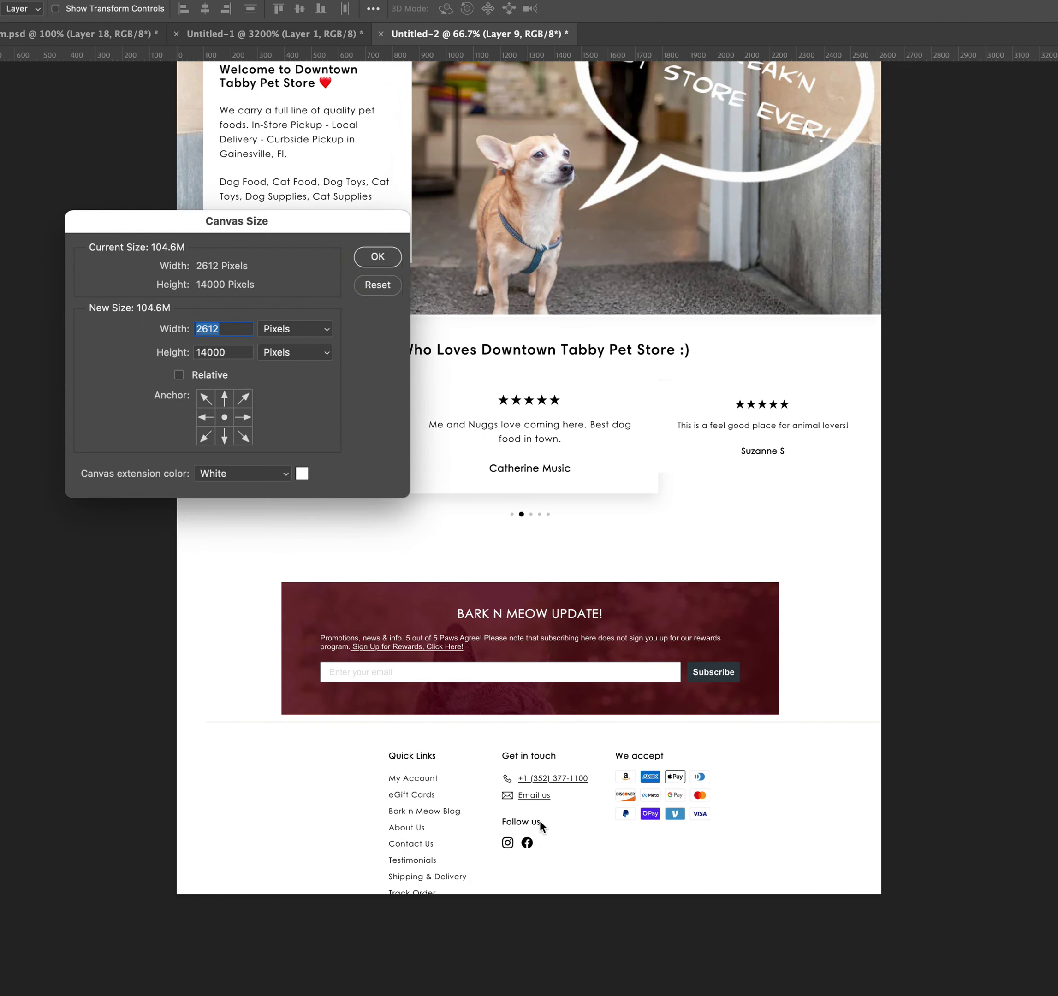
{"action": "left_click", "coordinate": [245, 355]}
{"action": "type", "text": "14500"}
{"action": "left_click", "coordinate": [224, 399]}
{"action": "left_click", "coordinate": [377, 256]}
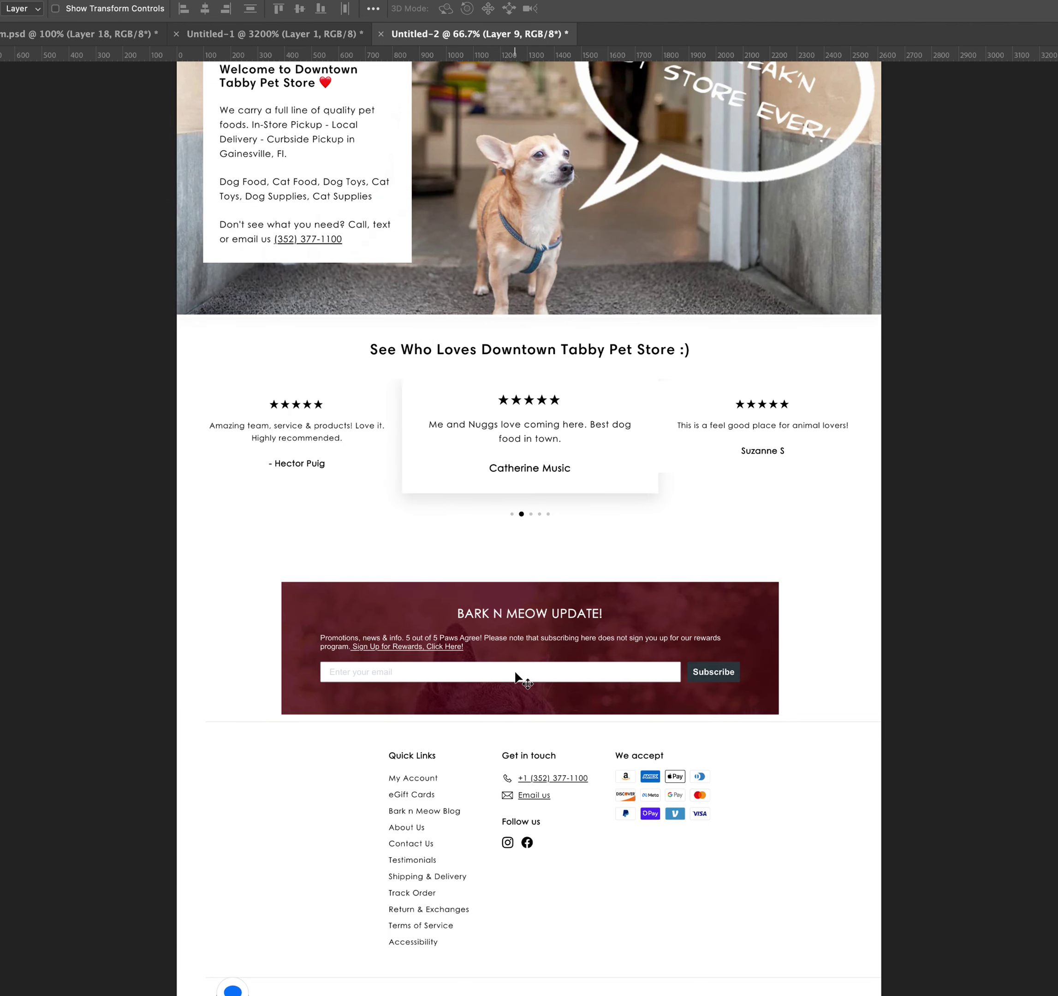
- Review the assembled homepage image from the footer up to the header
{"action": "scroll", "coordinate": [515, 690], "scroll_direction": "down", "scroll_amount": 5}
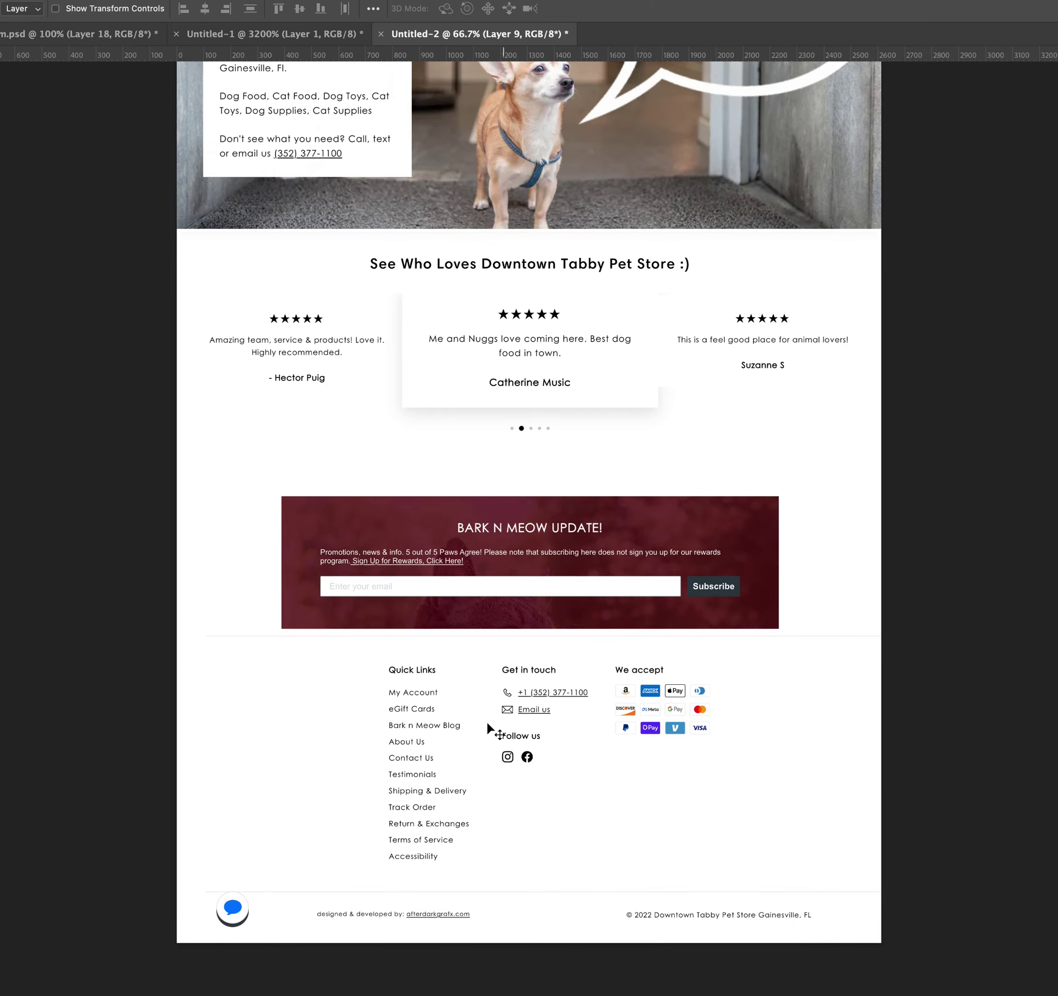
{"action": "scroll", "coordinate": [509, 735], "scroll_direction": "up", "scroll_amount": 20}
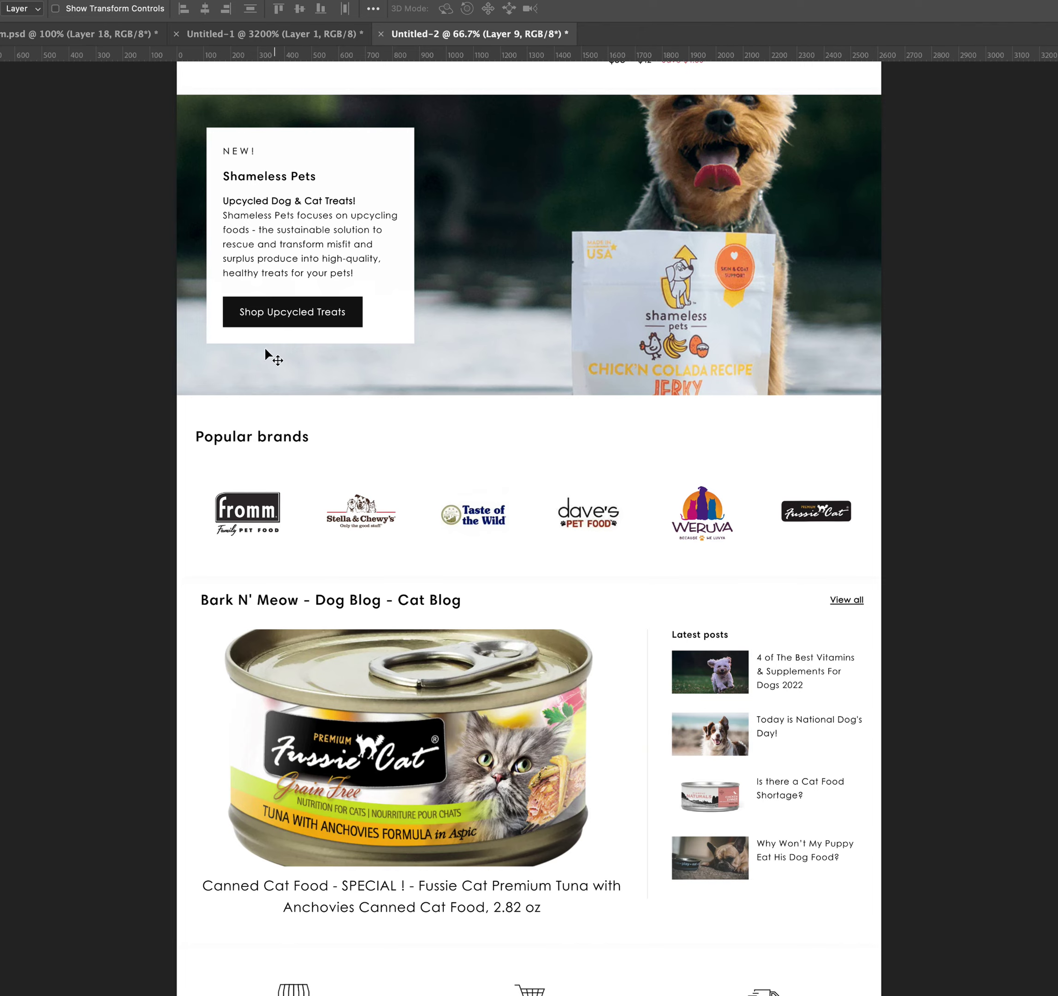
{"action": "scroll", "coordinate": [593, 409], "scroll_direction": "up", "scroll_amount": 15}
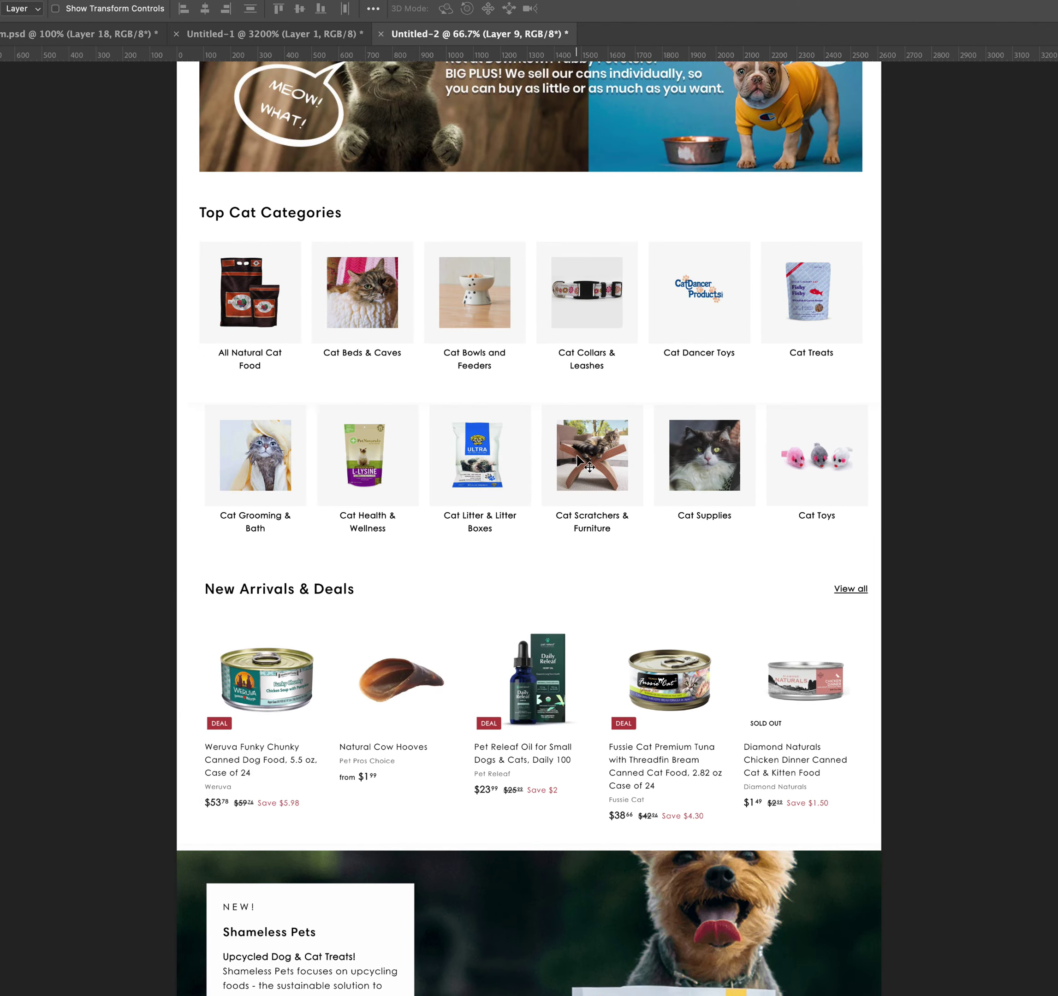
{"action": "scroll", "coordinate": [576, 456], "scroll_direction": "up", "scroll_amount": 12}
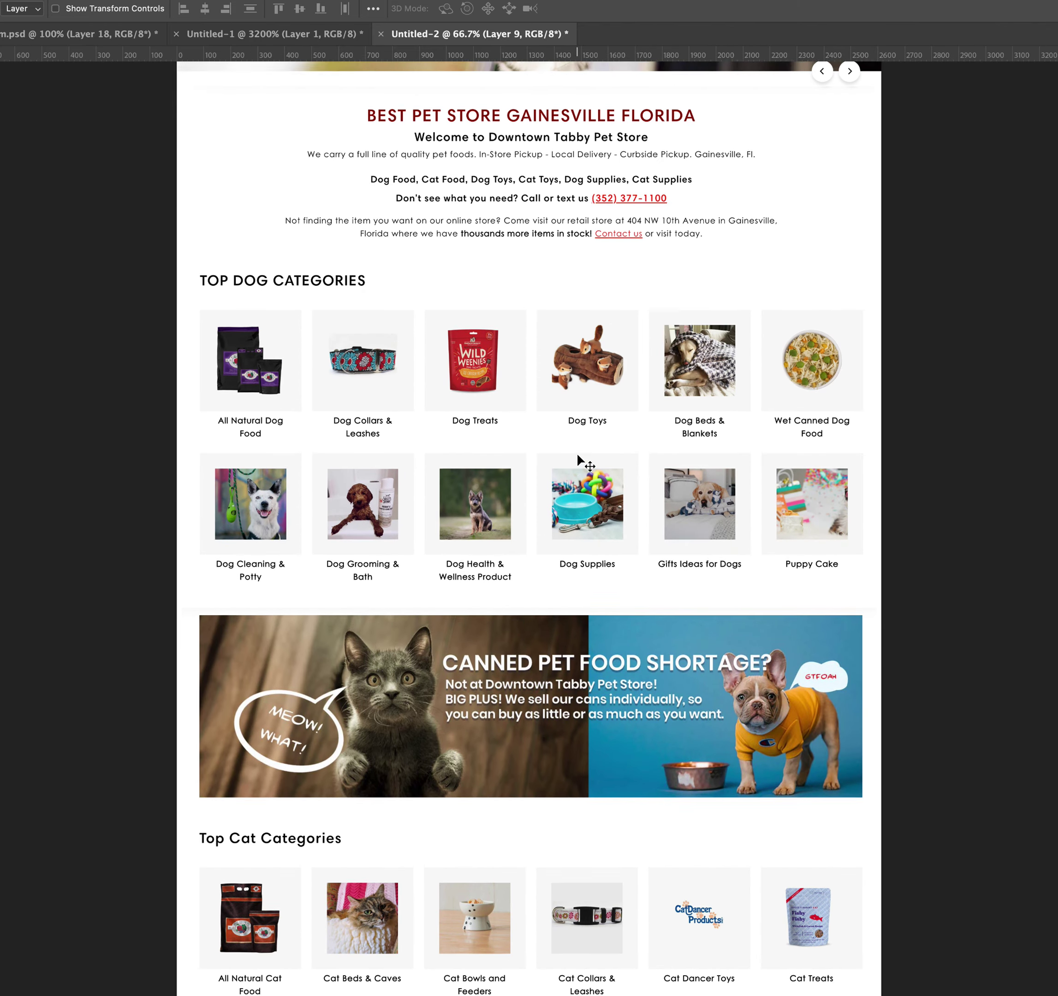
{"action": "scroll", "coordinate": [576, 457], "scroll_direction": "up", "scroll_amount": 6}
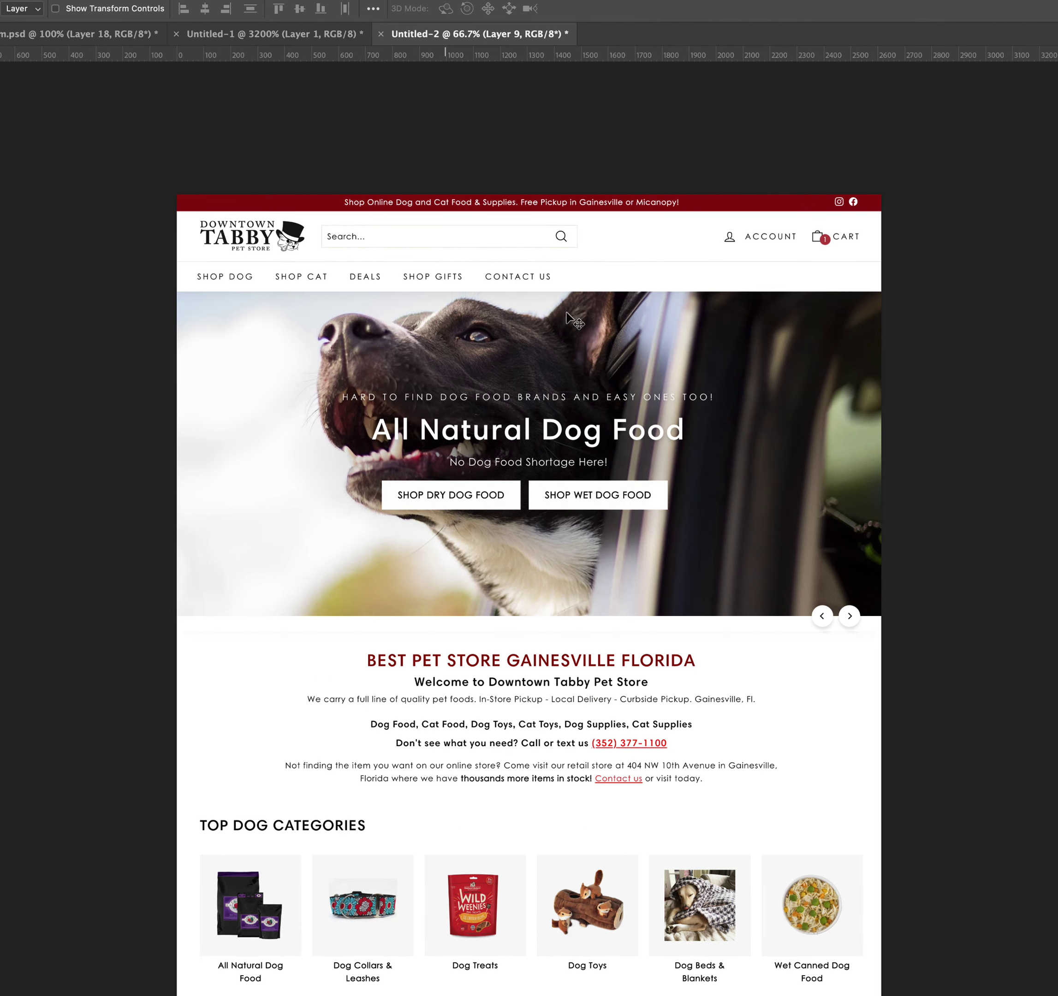
{"action": "scroll", "coordinate": [458, 338], "scroll_direction": "down", "scroll_amount": 2}
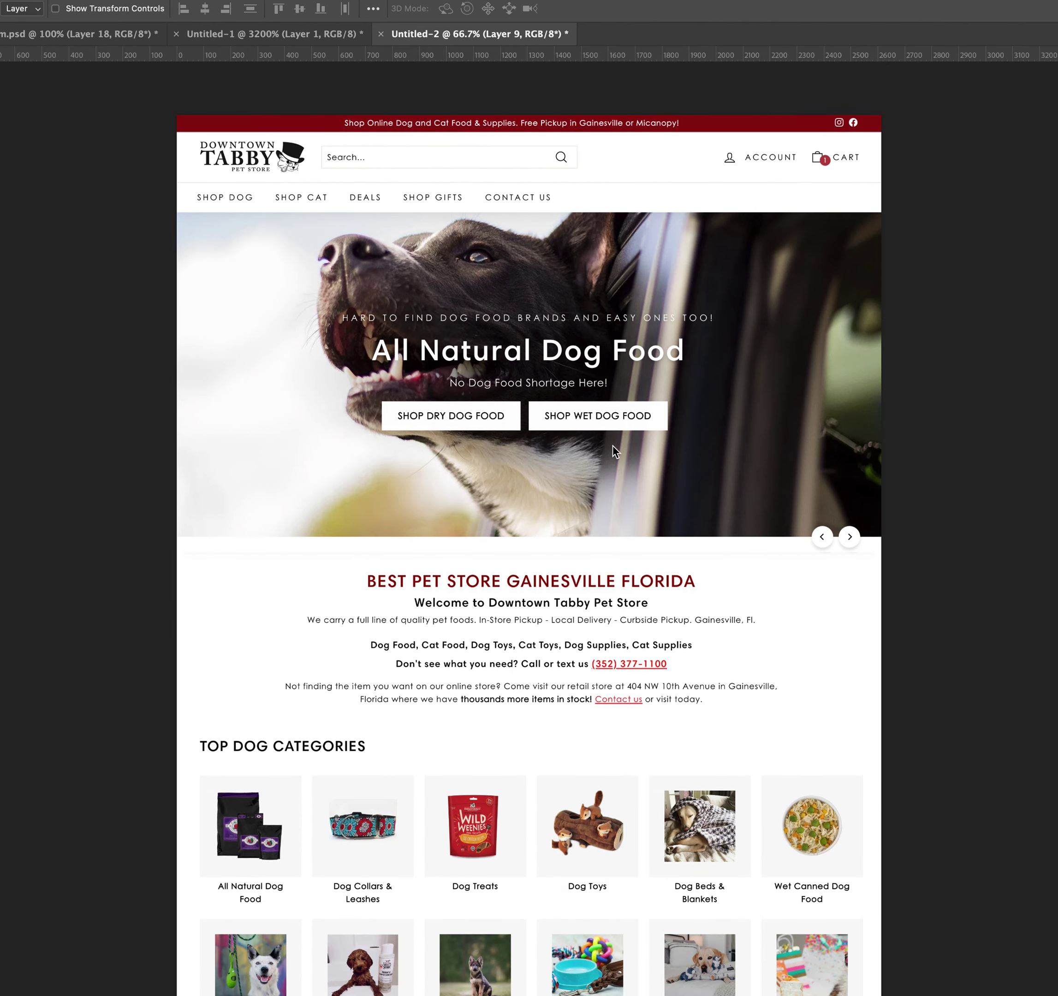
- Save the document on the computer as test.psd in the Downloads folder, in Photoshop format
{"action": "key", "text": "super+s"}
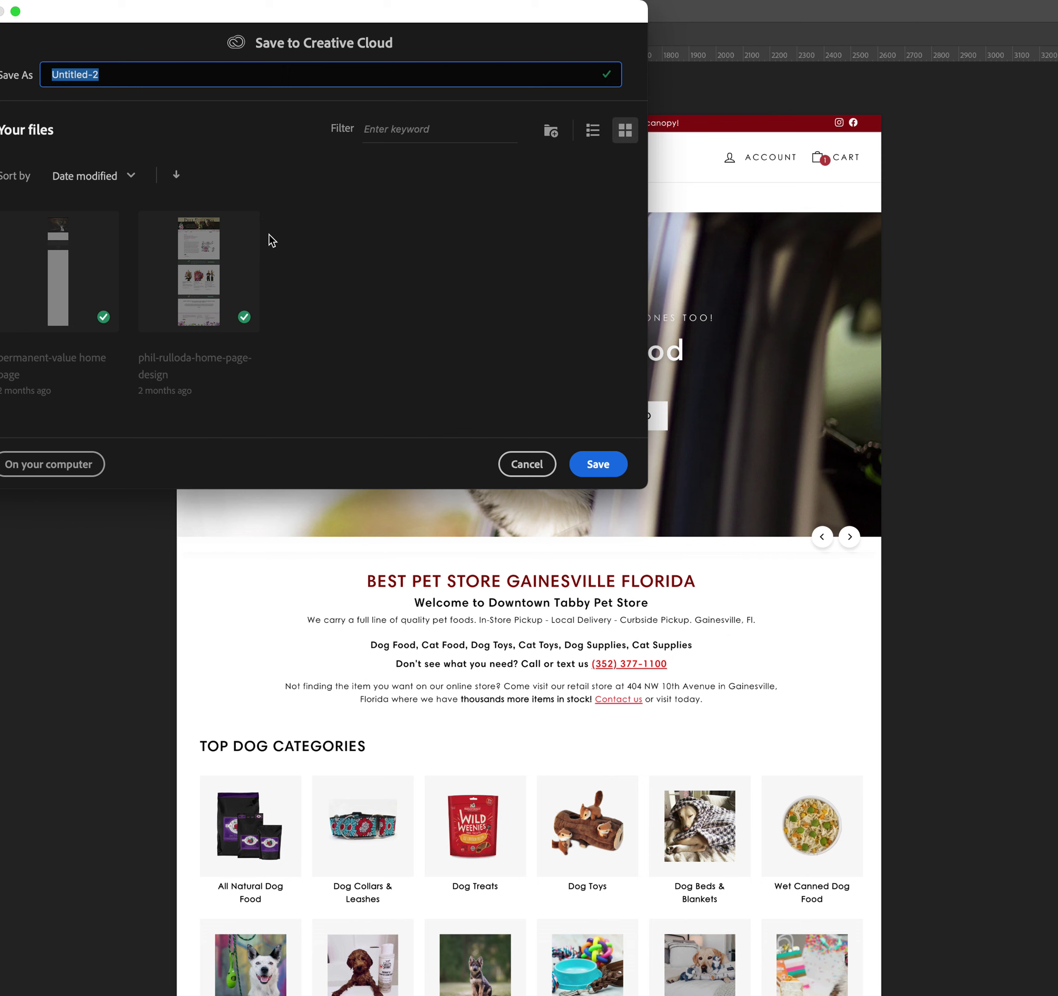
{"action": "type", "text": "test"}
{"action": "left_click", "coordinate": [70, 467]}
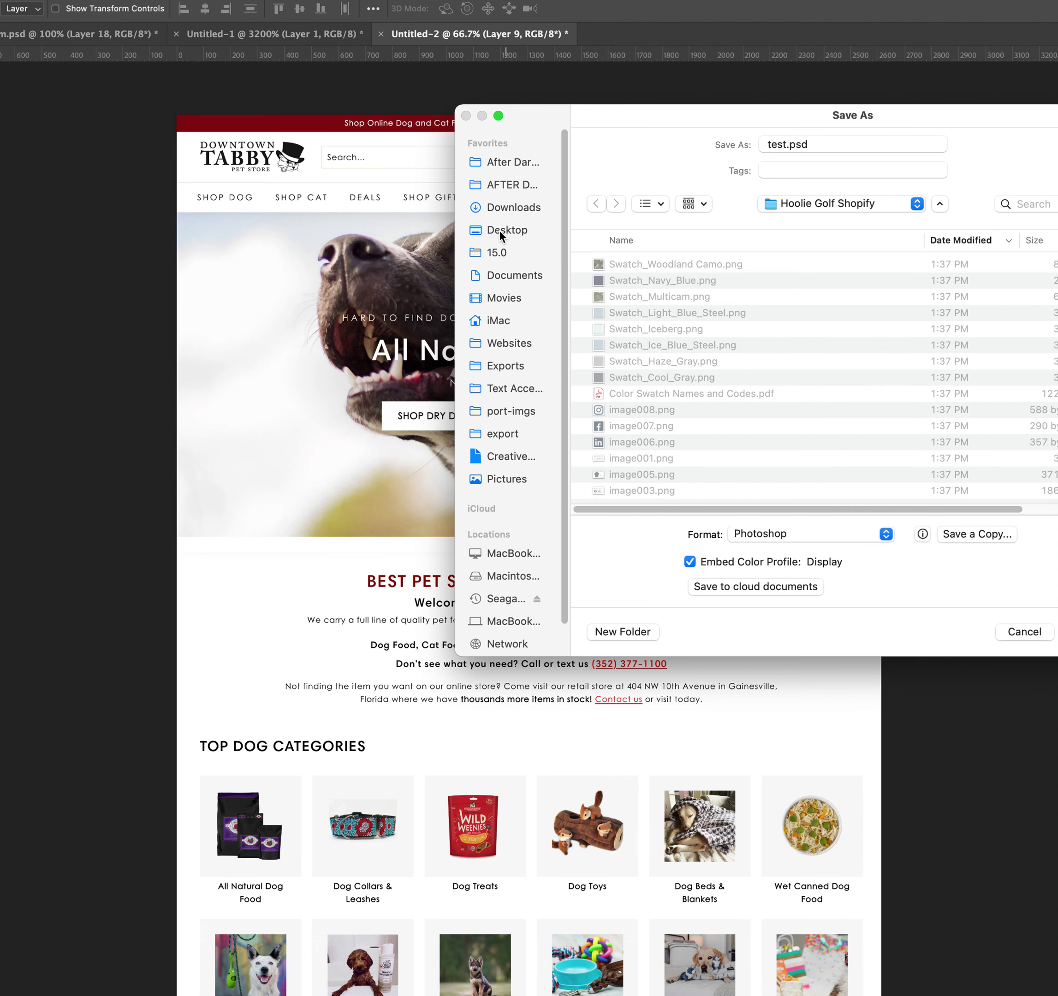
{"action": "left_click", "coordinate": [501, 211]}
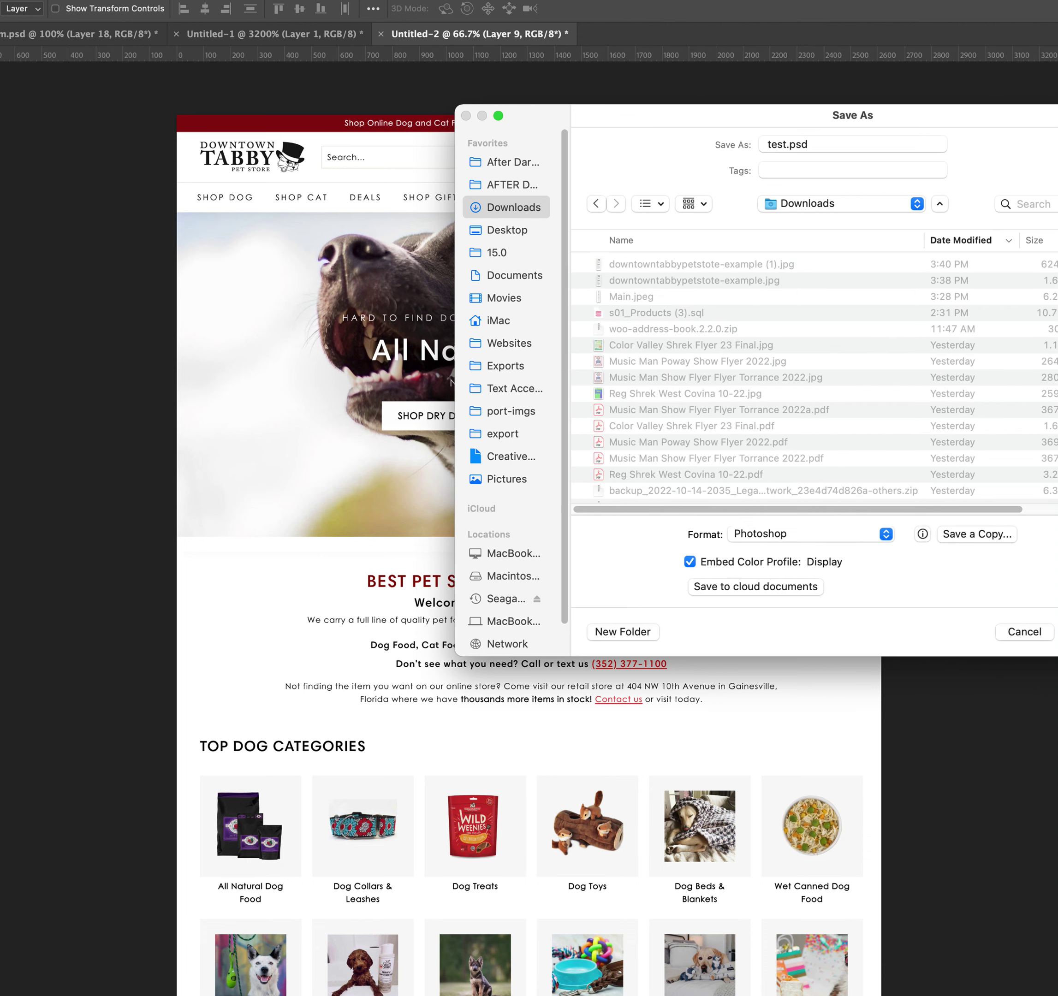
{"action": "key", "text": "Return"}
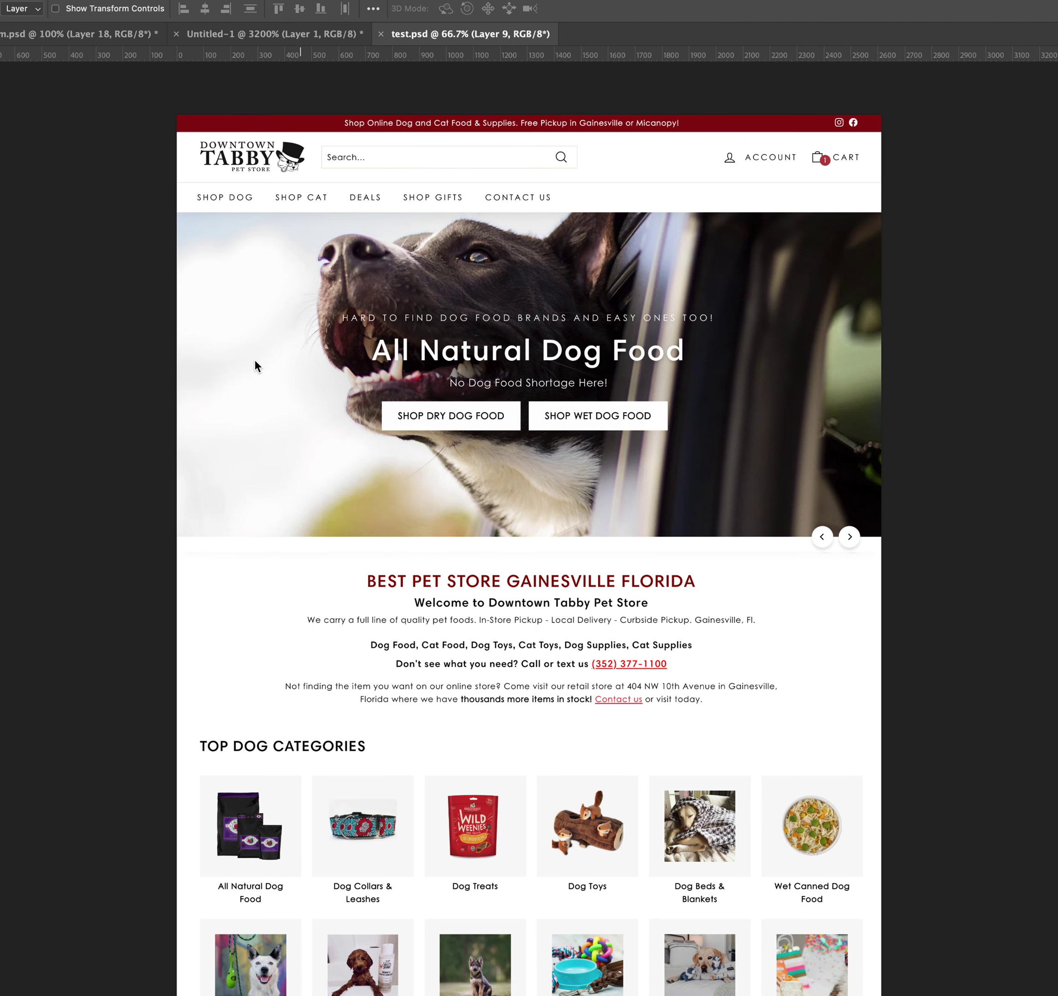
- Export the full-page image as test.jpg in the Downloads folder, in JPG format with the width set to 1600 pixels
{"action": "key", "text": "super+alt+shift+w"}
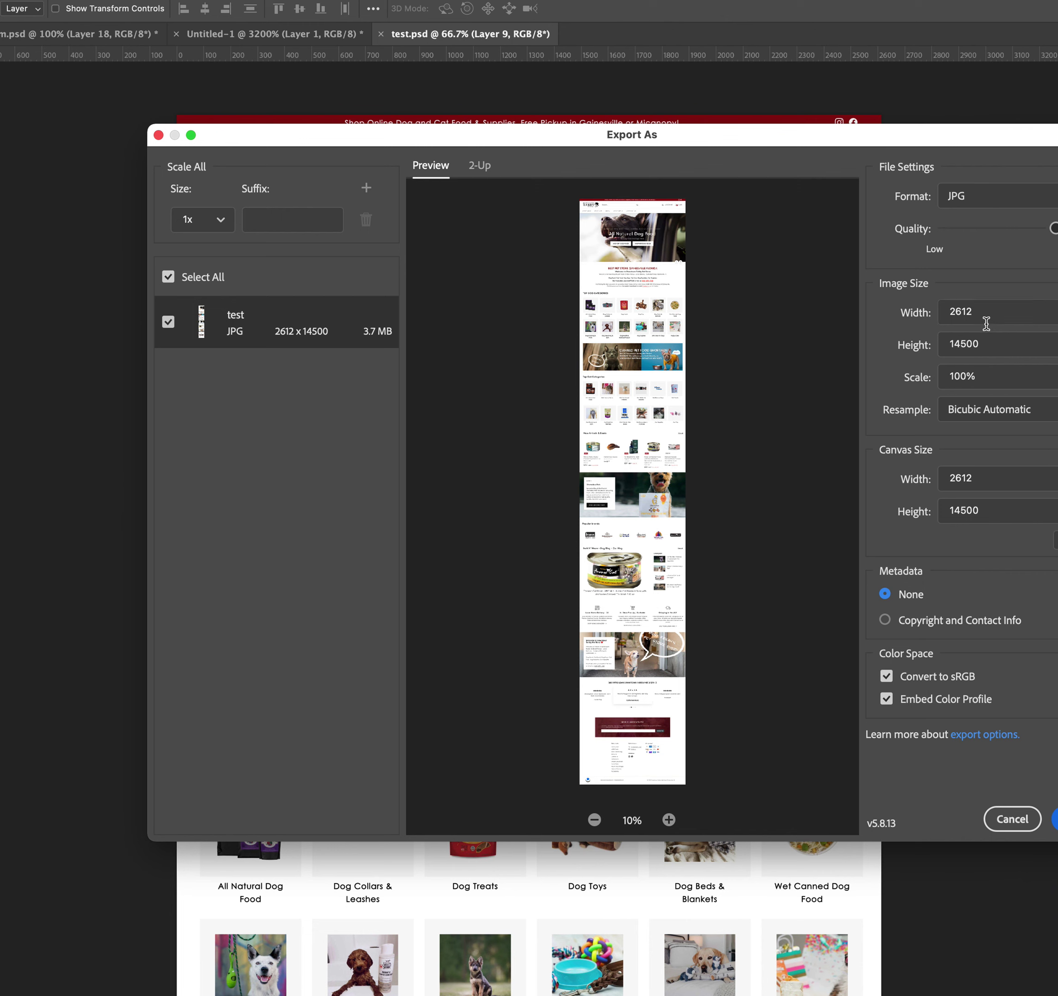
{"action": "left_click_drag", "start_coordinate": [981, 312], "coordinate": [945, 312]}
{"action": "key", "text": "Tab"}
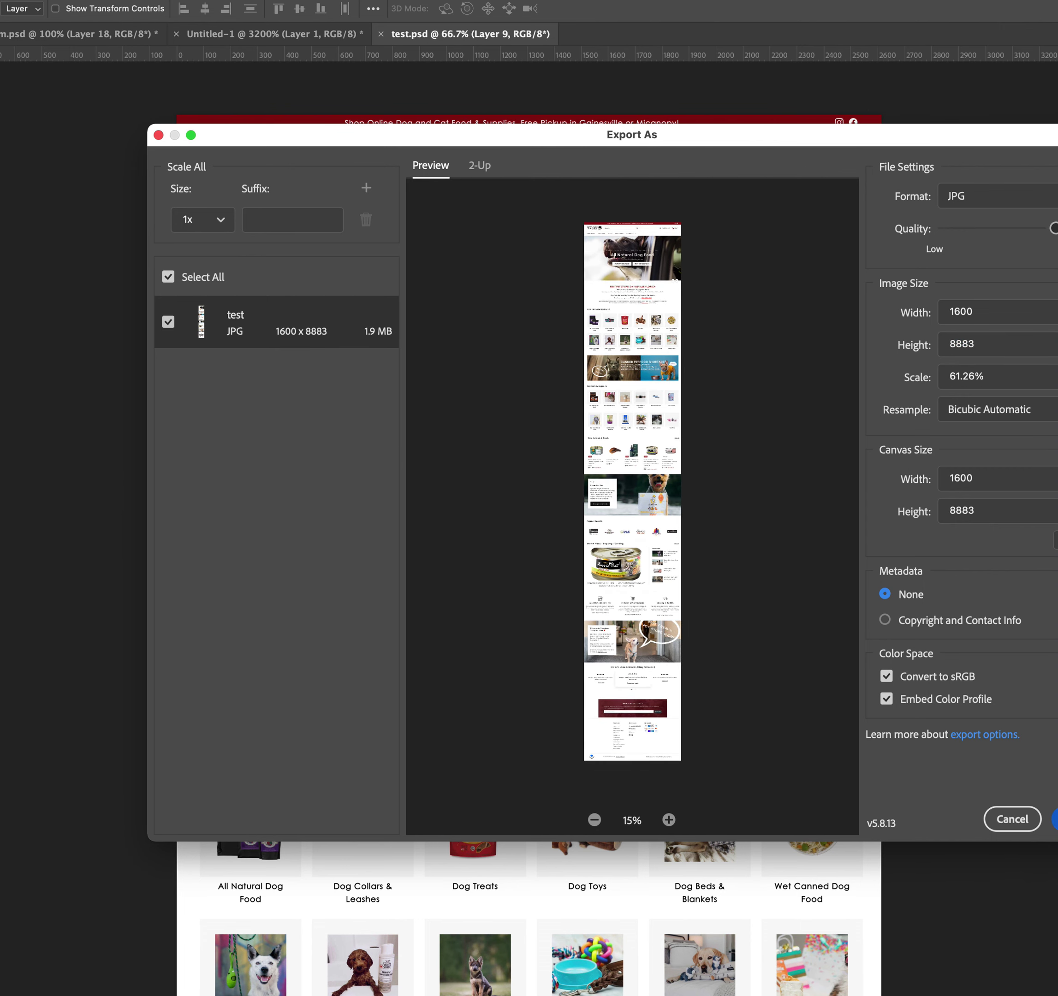
{"action": "key", "text": "Return"}
{"action": "key", "text": "Return"}
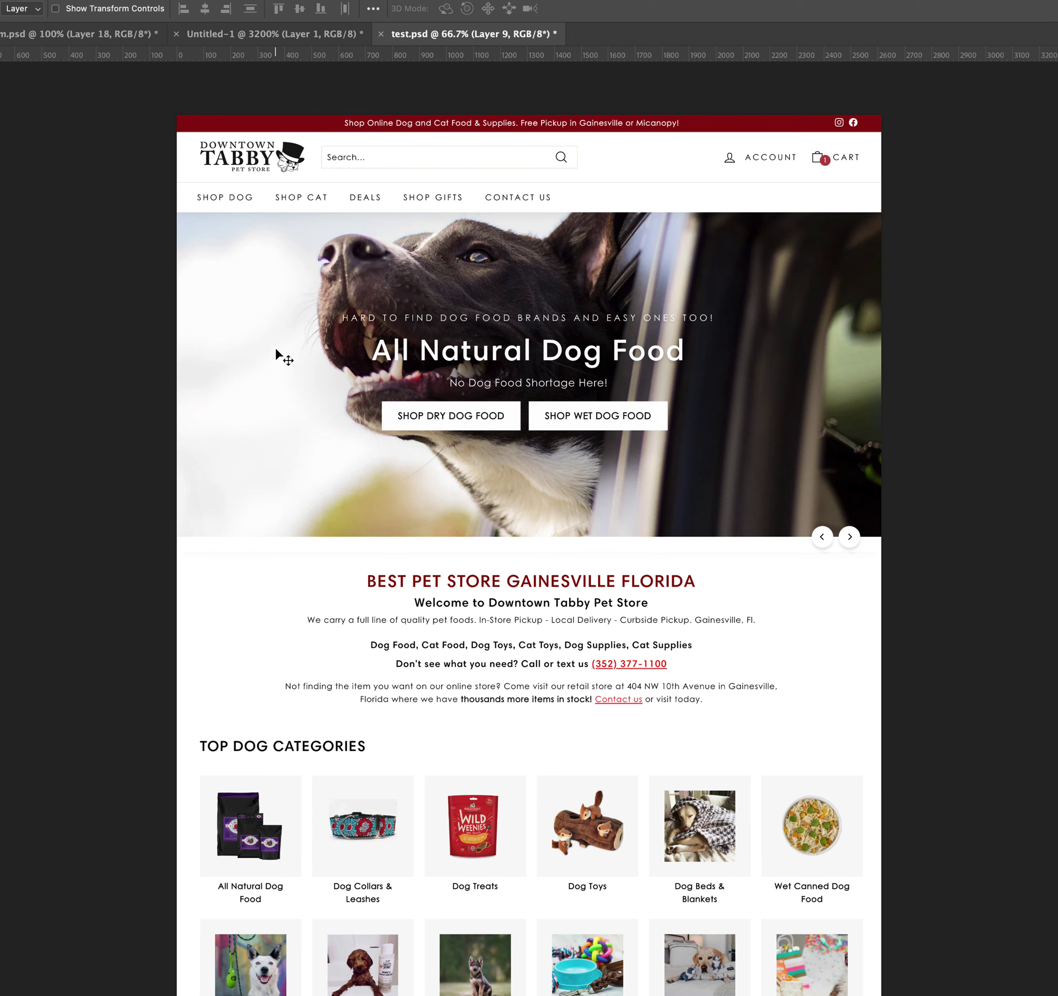
- Switch to Chrome and open tinyjpg.com in a new tab
{"action": "key", "text": "super+Tab"}
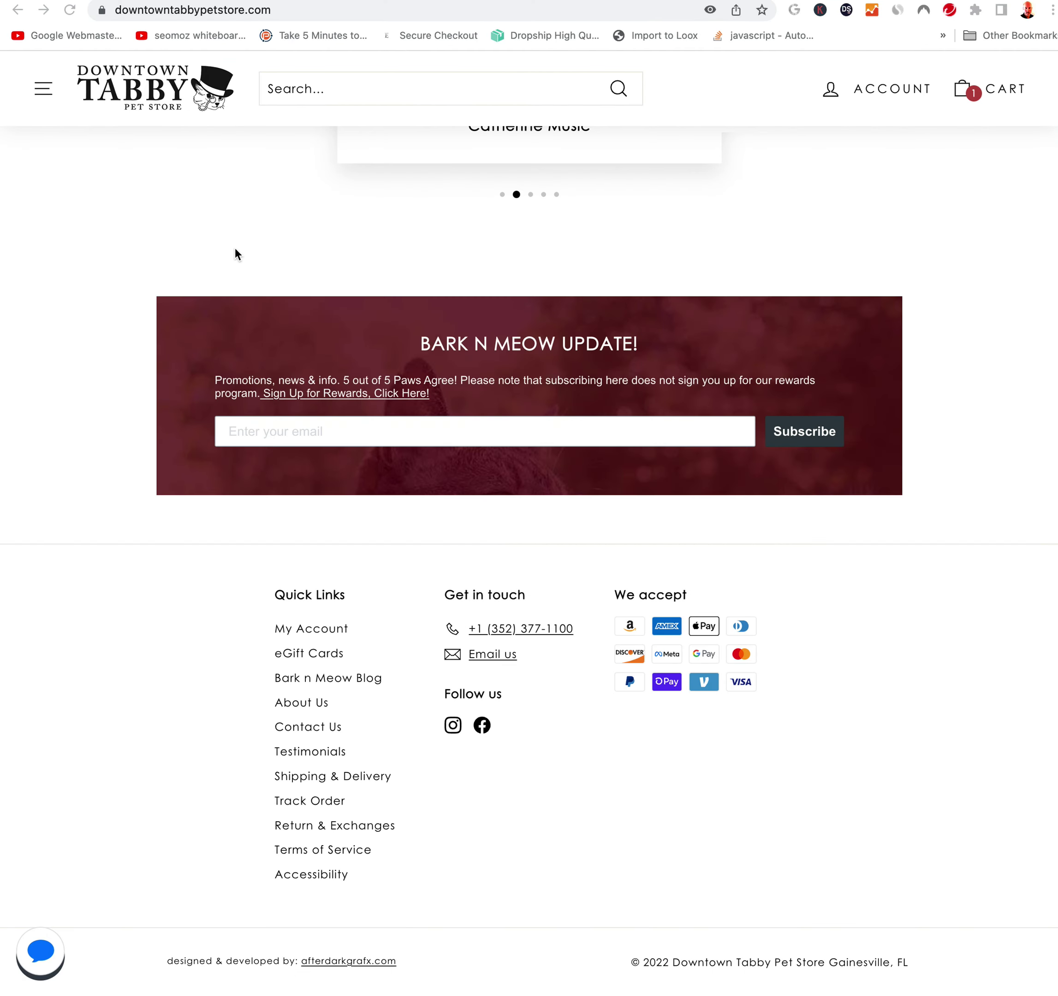
{"action": "key", "text": "super+l"}
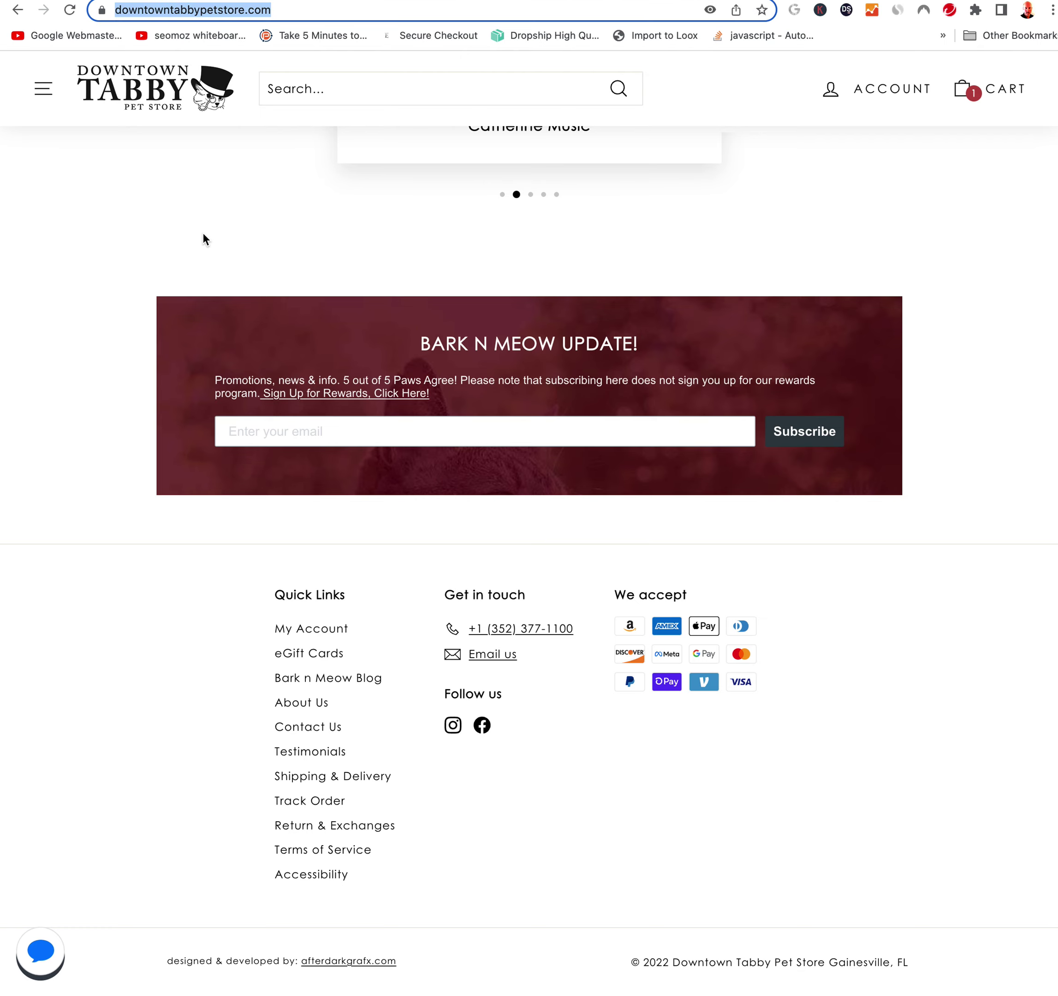
{"action": "key", "text": "super+t"}
{"action": "type", "text": "tiny"}
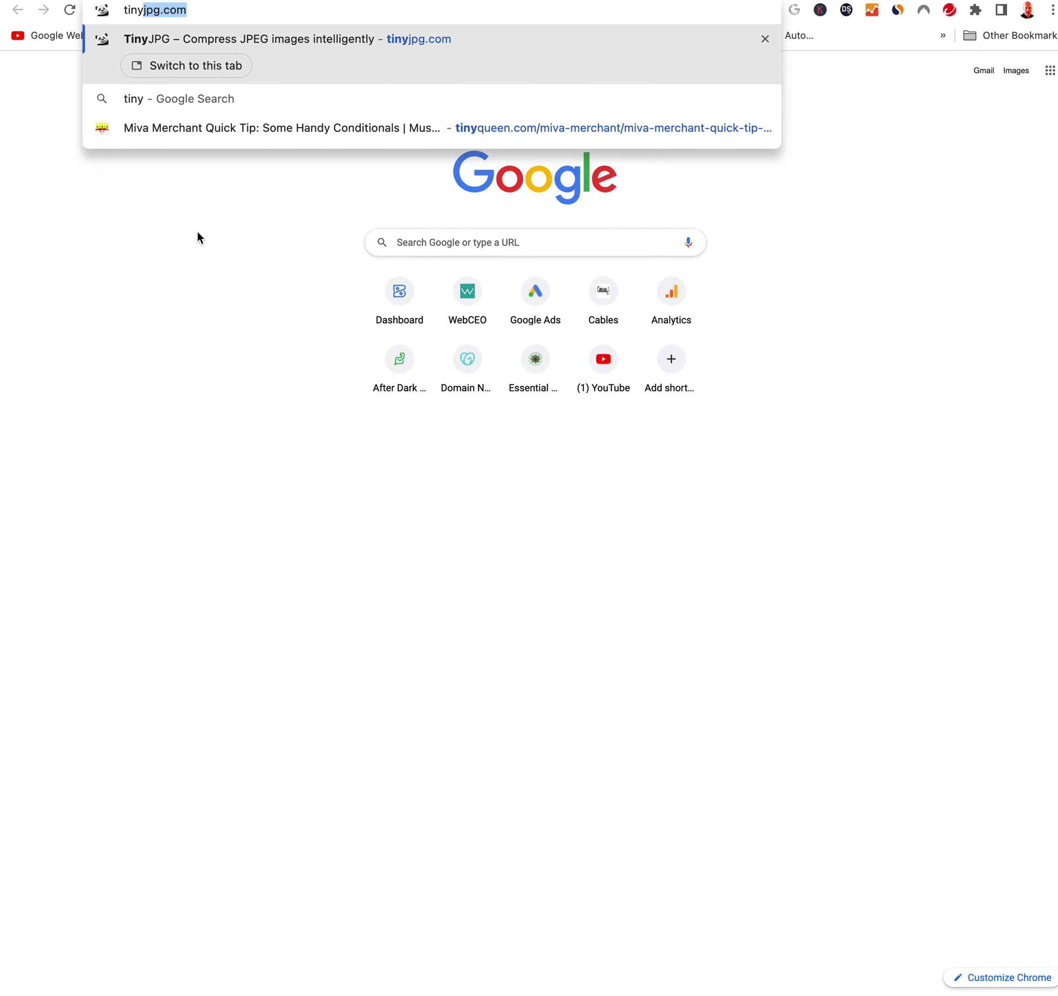
{"action": "key", "text": "Return"}
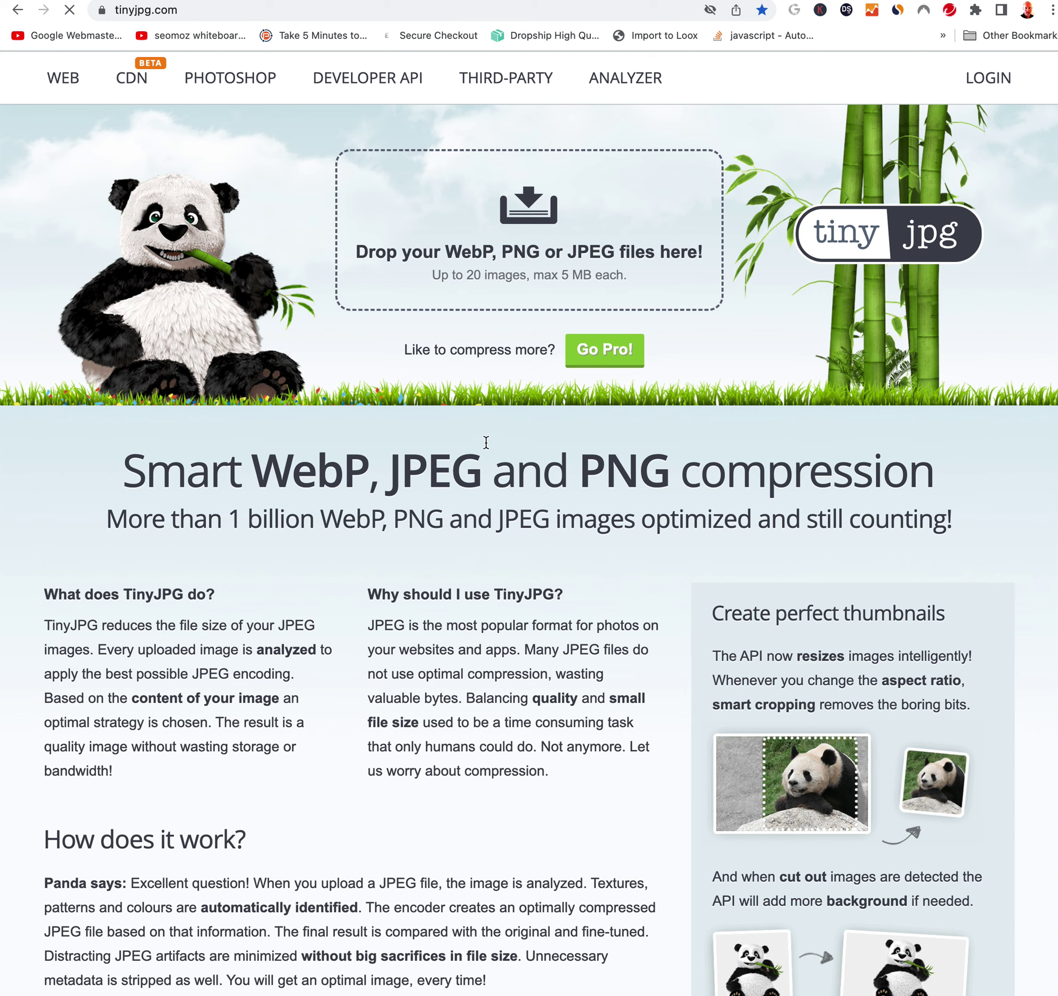
- Upload test.jpg from the Downloads folder for compression and download the compressed file
{"action": "left_click", "coordinate": [597, 287]}
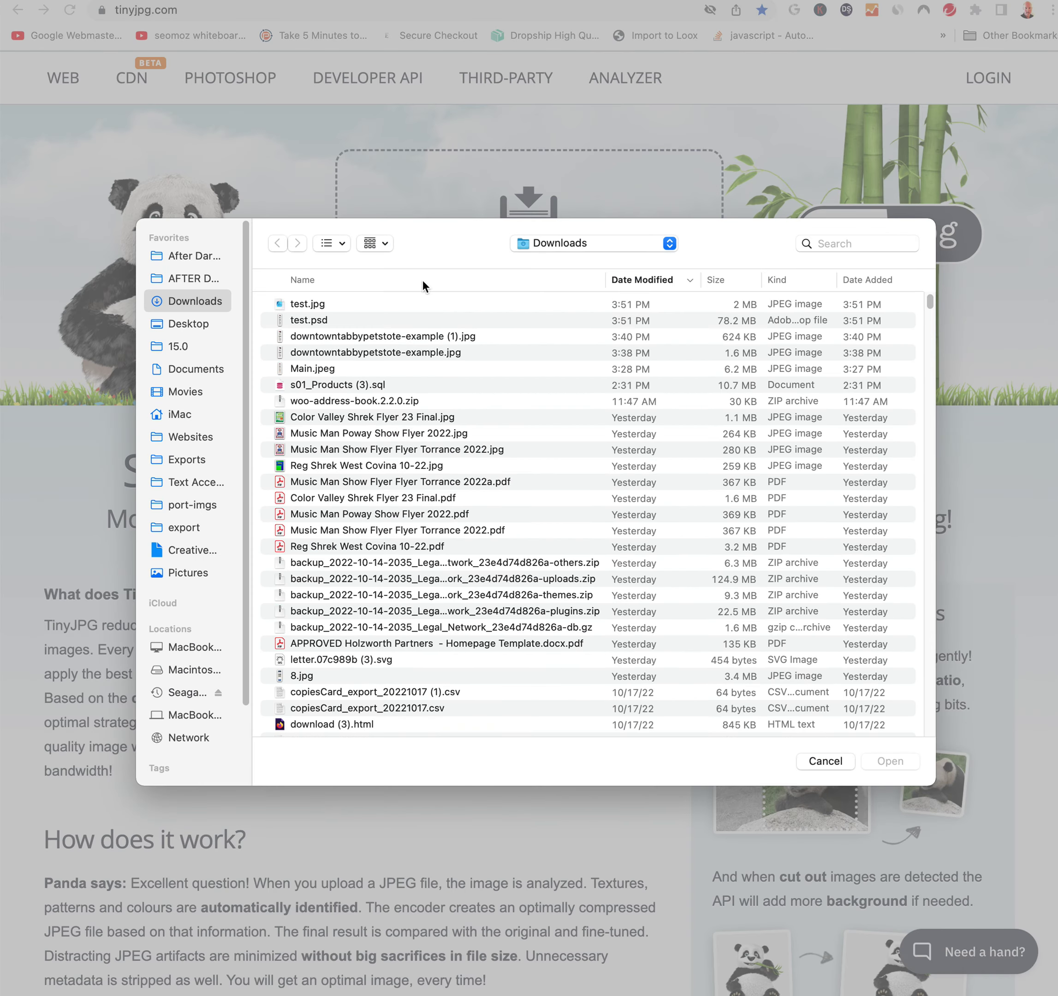
{"action": "left_click", "coordinate": [305, 306]}
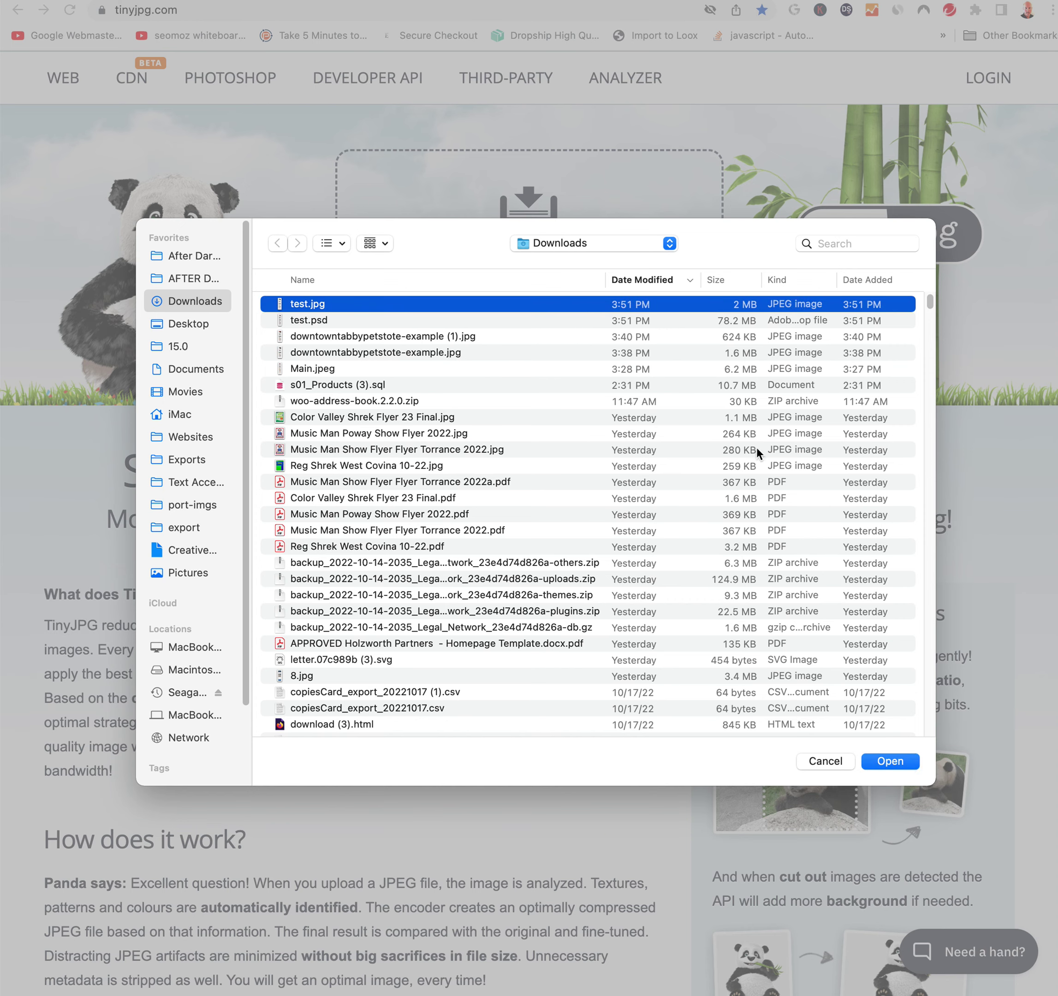
{"action": "left_click", "coordinate": [890, 760]}
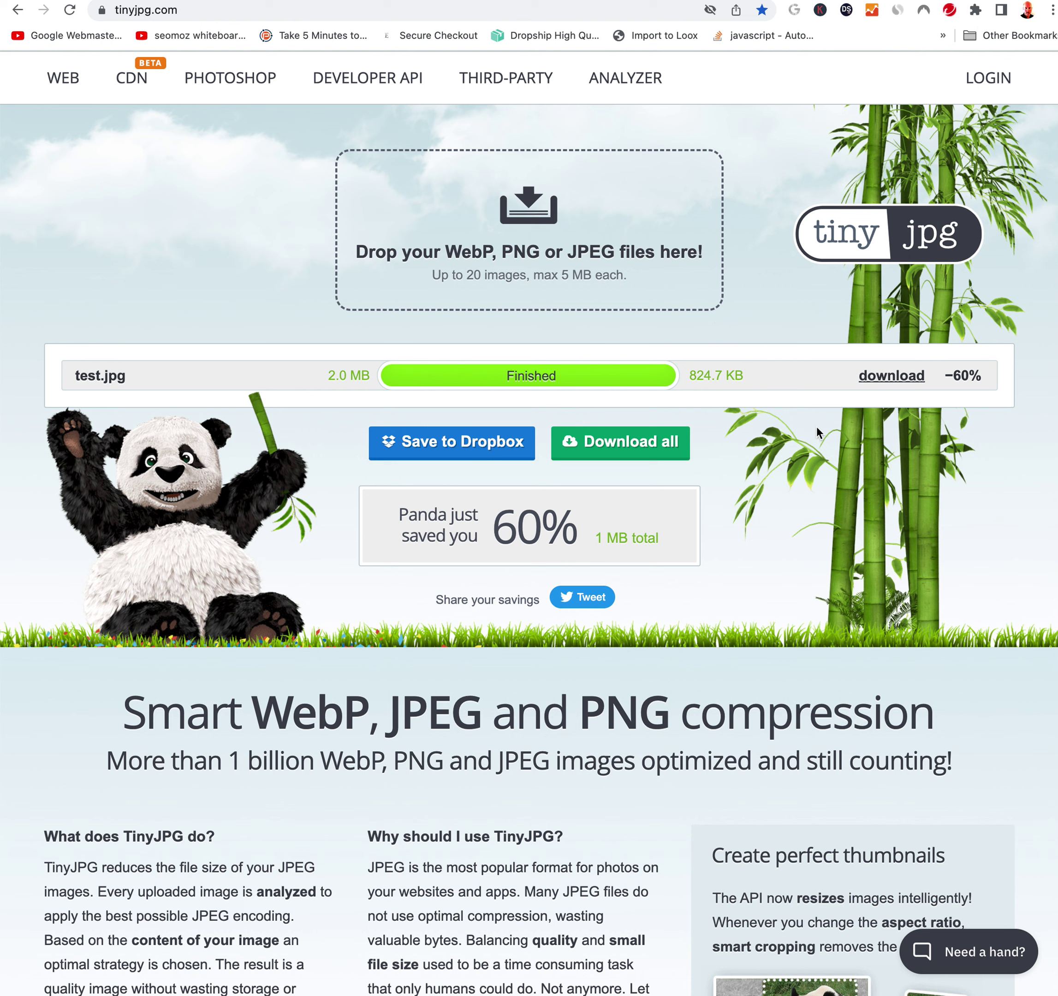
{"action": "left_click", "coordinate": [895, 387]}
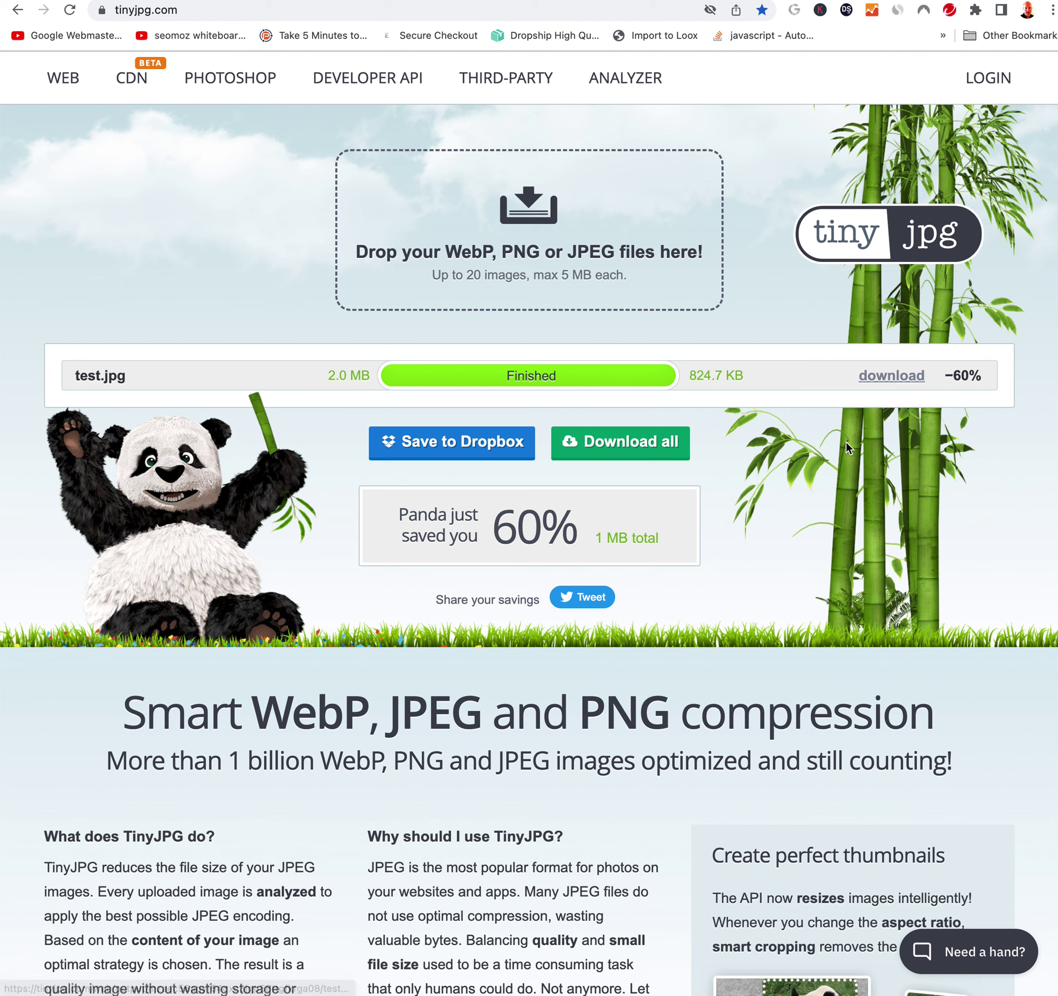
{"action": "key", "text": "super+Tab"}
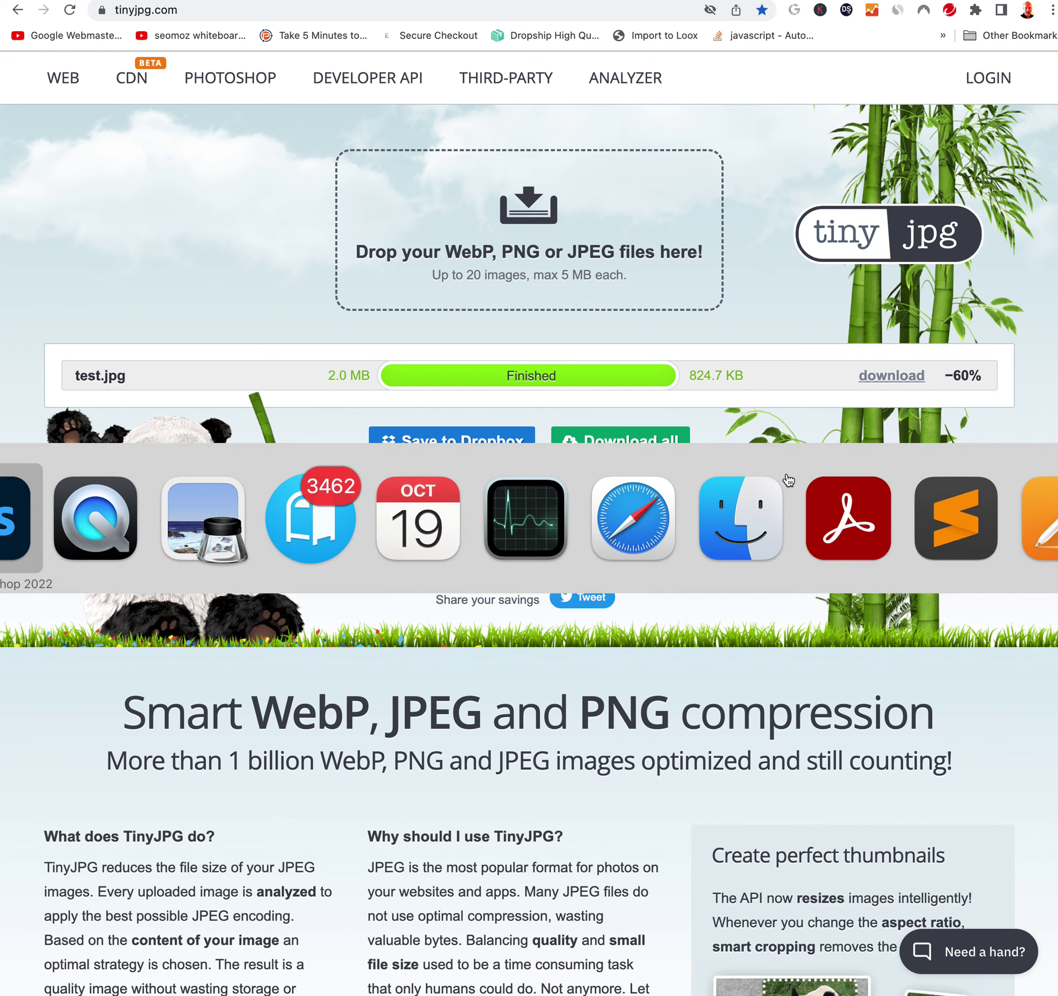
{"action": "key", "text": "super+Tab"}
{"action": "key", "text": "super+shift+Tab"}
{"action": "key", "text": "super+shift+Tab"}
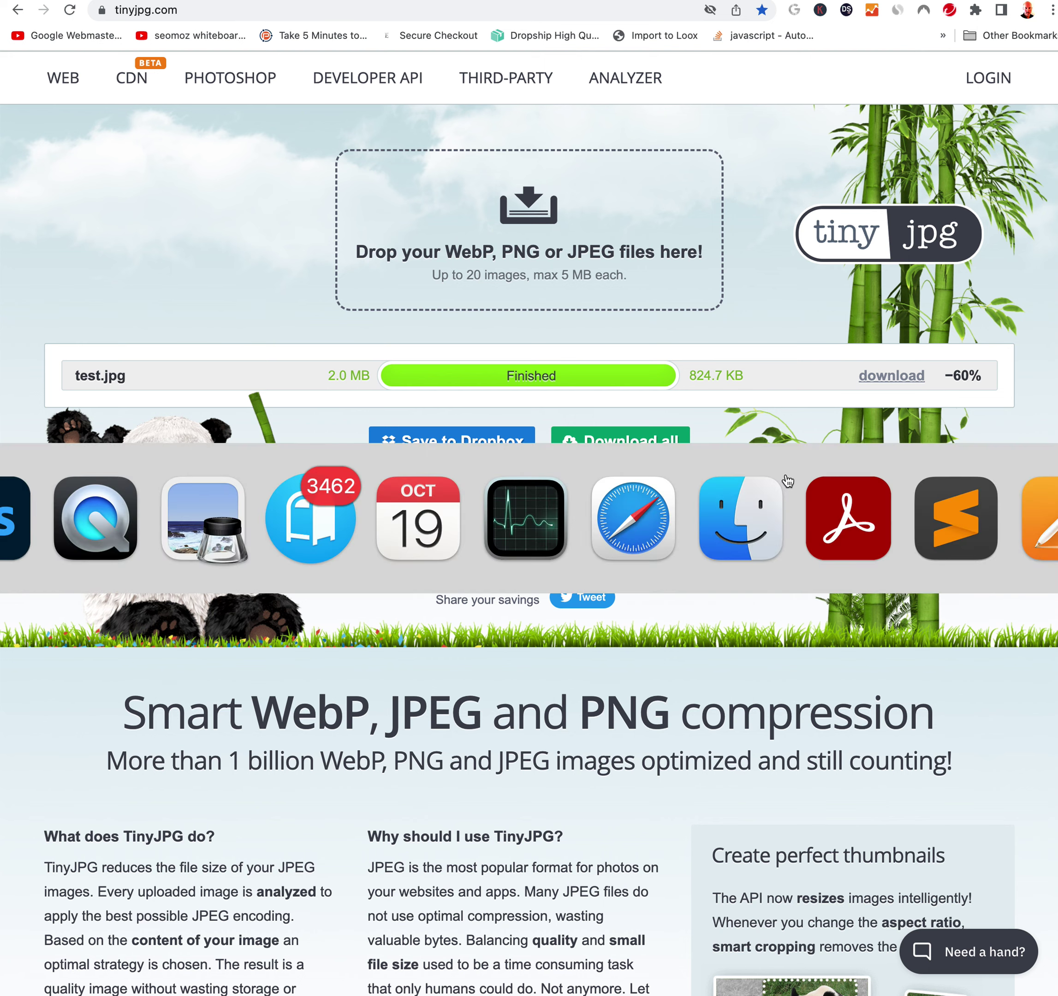
{"action": "key", "text": "super+shift+Tab"}
{"action": "key", "text": "super+shift+Tab"}
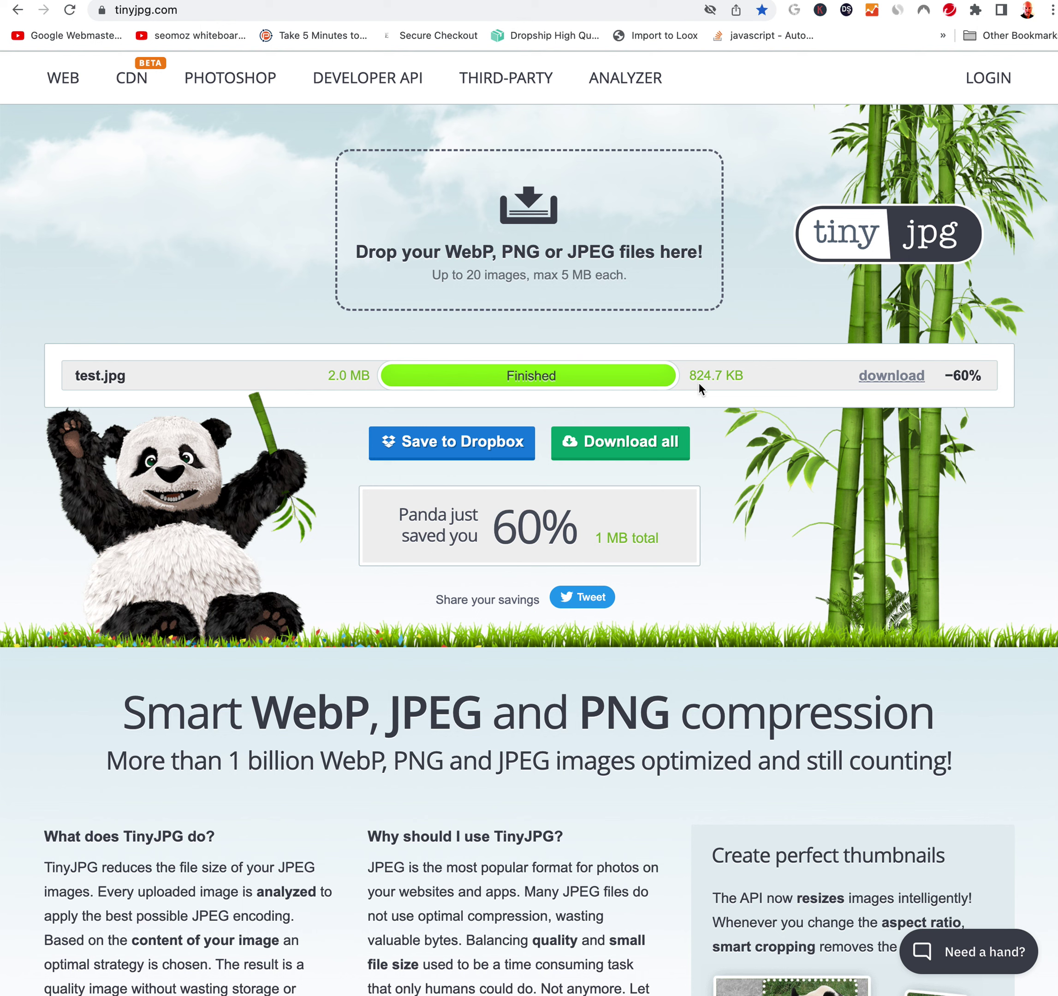